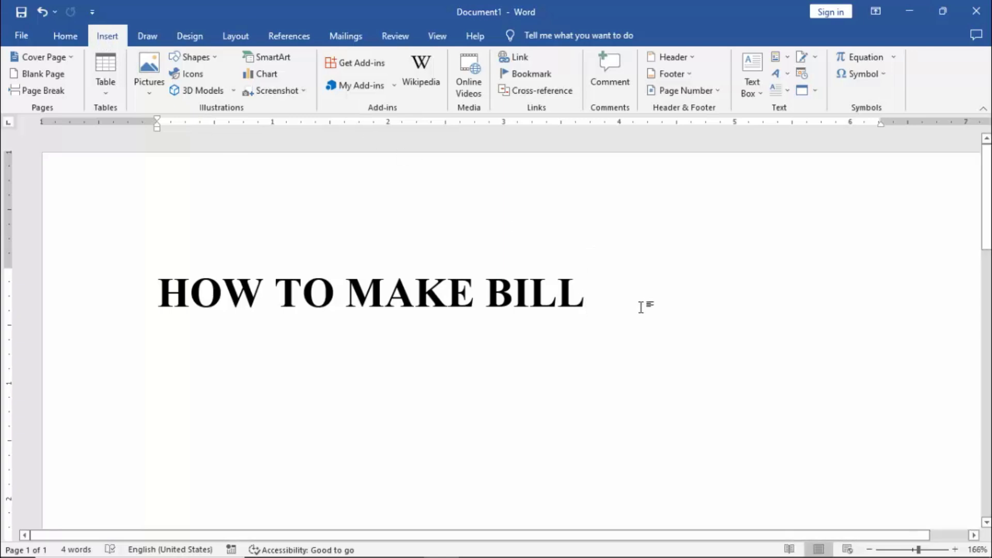
# Step: Move below the HOW TO MAKE BILL heading and bring up the table insertion options
pyautogui.scroll(-1, 642, 320)
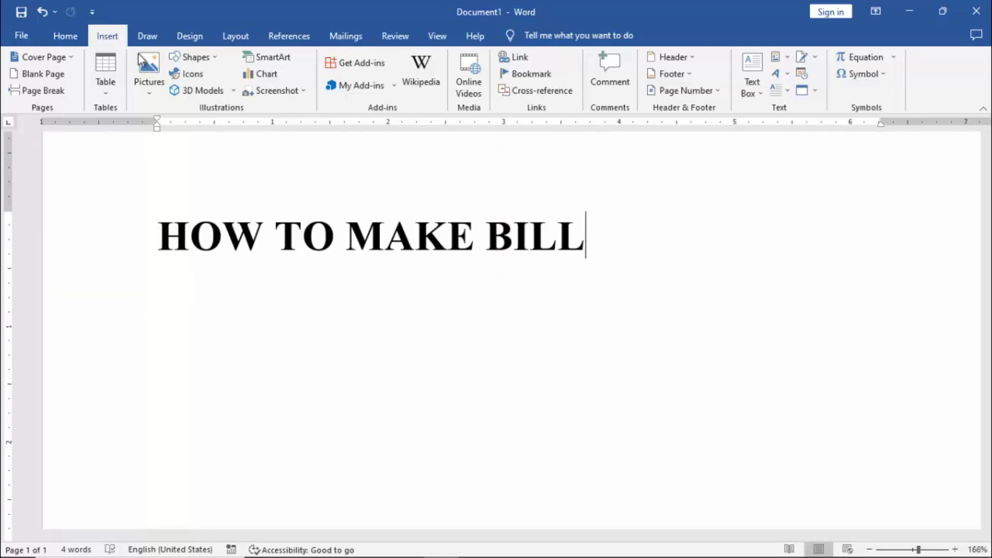
pyautogui.click(112, 93)
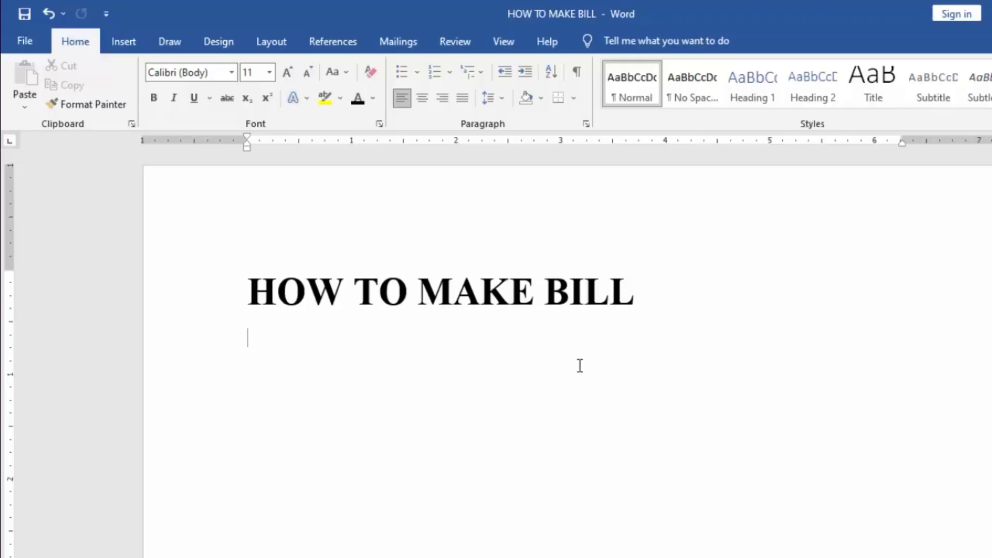
# Step: Insert a 10-column by 8-row table from the Insert tab's table grid below the heading
pyautogui.click(123, 44)
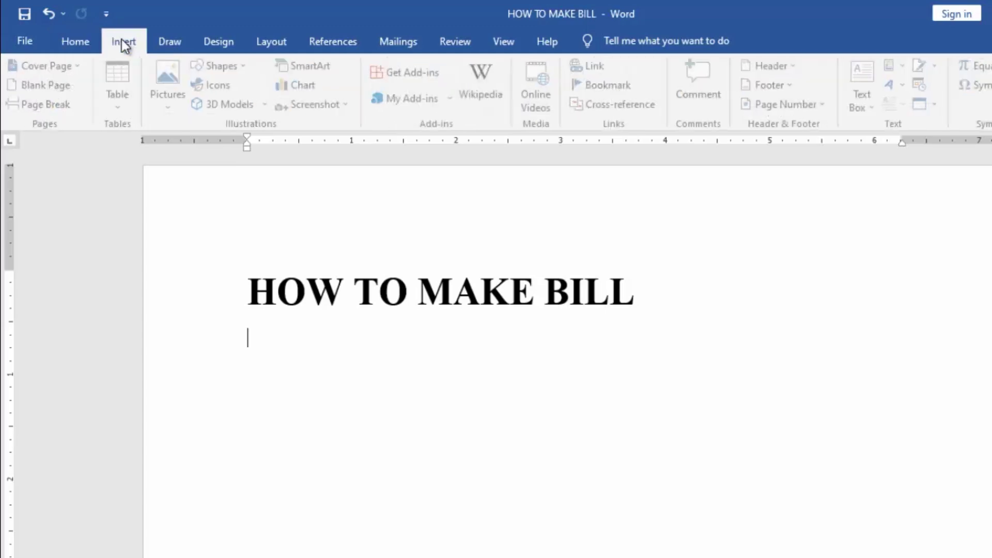
pyautogui.click(121, 104)
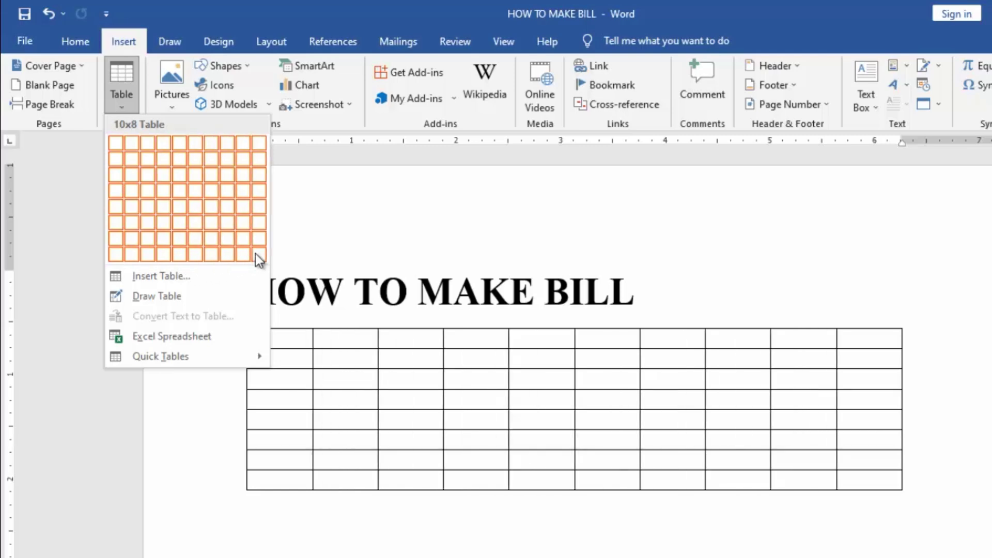
pyautogui.click(255, 254)
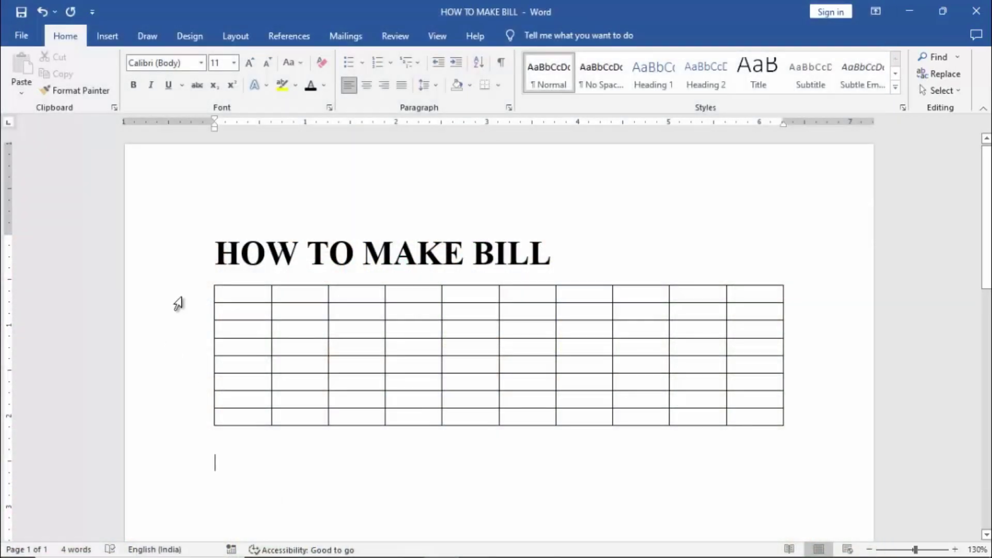
pyautogui.click(208, 279)
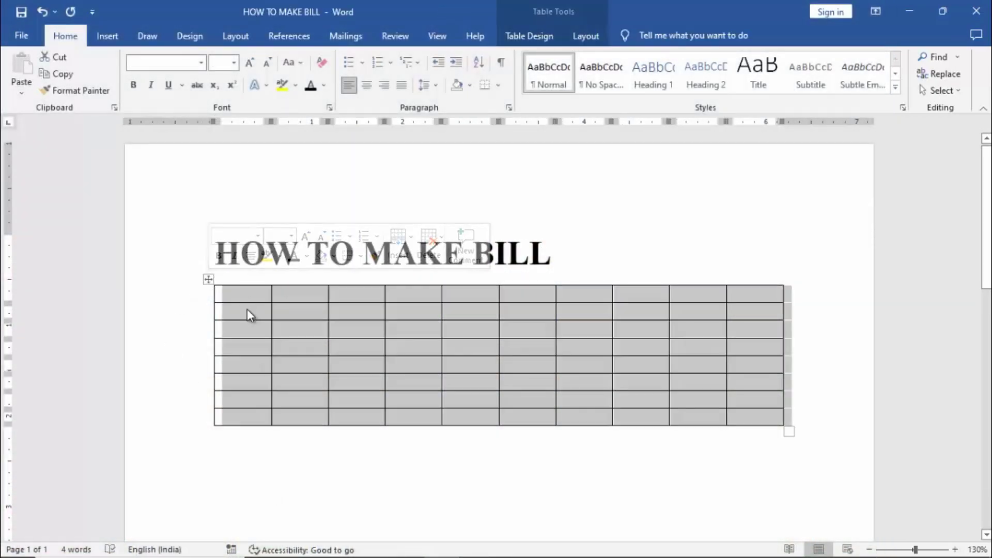
pyautogui.click(247, 310)
pyautogui.click(310, 312)
pyautogui.click(377, 310)
pyautogui.click(432, 311)
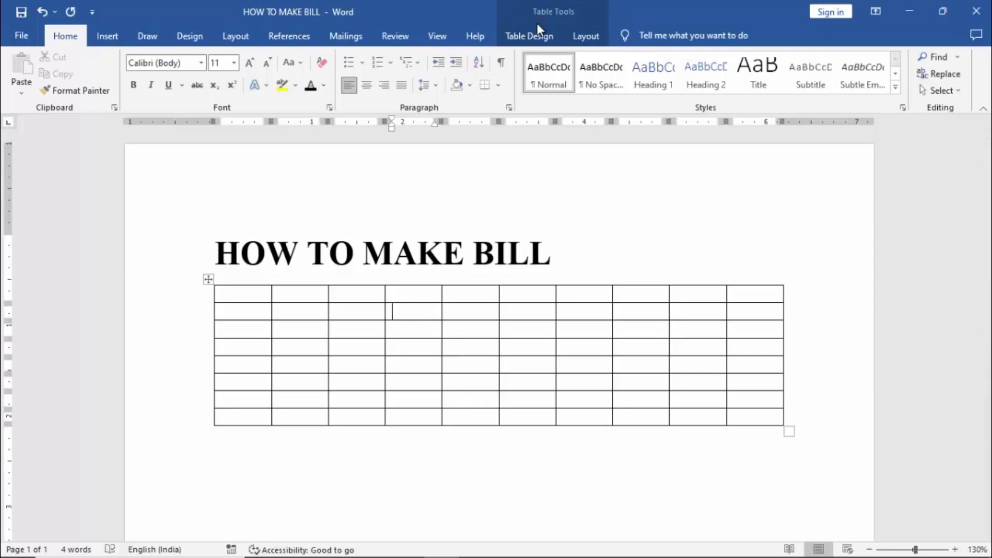
pyautogui.click(536, 38)
pyautogui.click(587, 34)
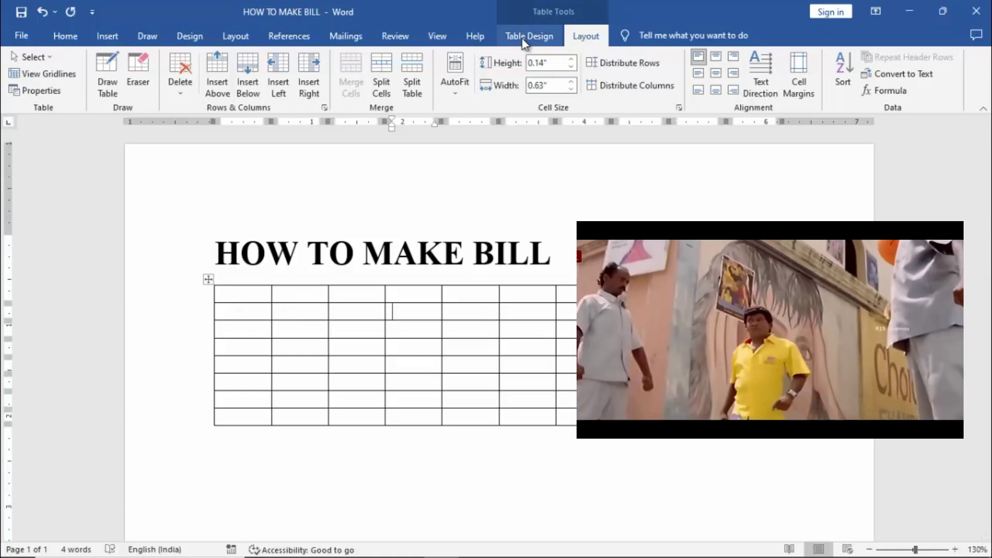
pyautogui.click(527, 36)
pyautogui.click(588, 39)
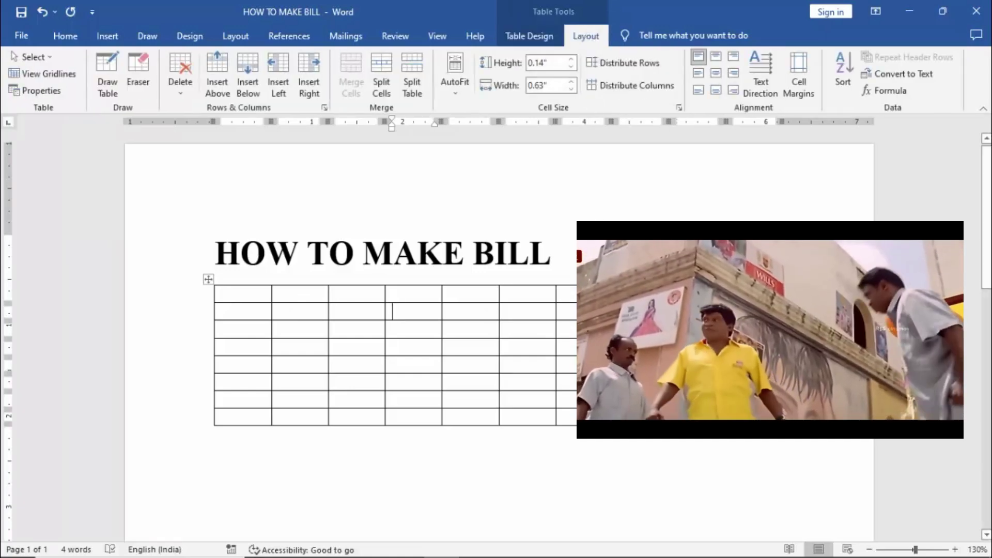
pyautogui.click(549, 339)
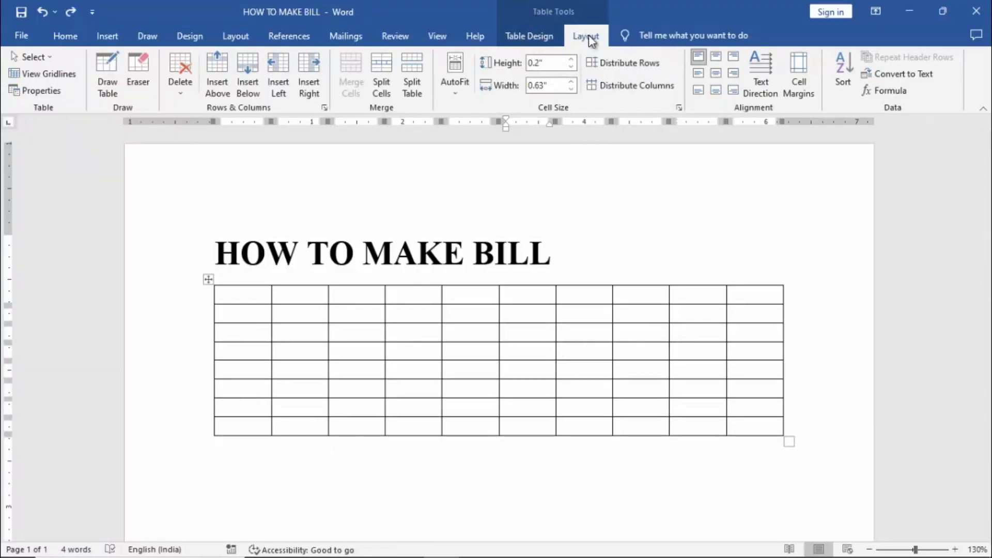
pyautogui.click(231, 470)
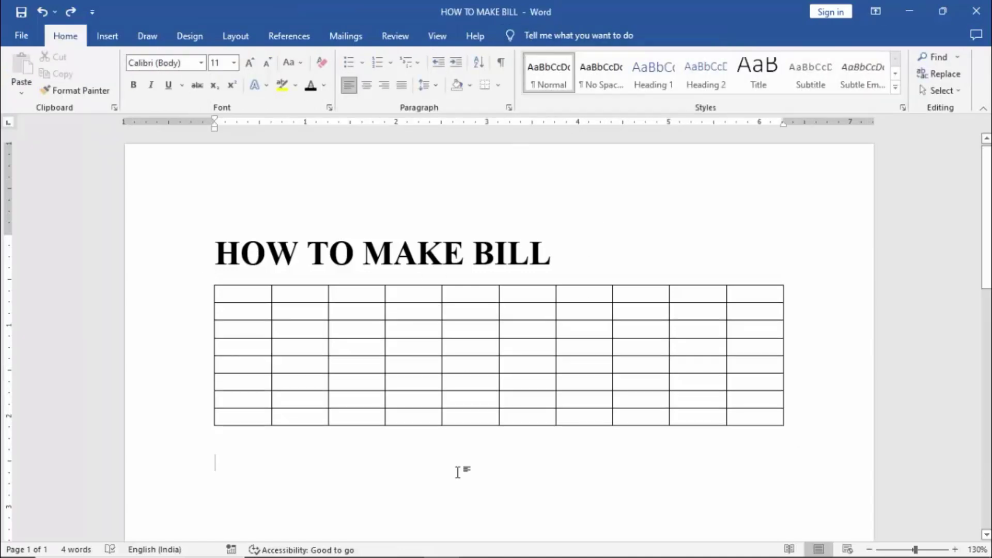
# Step: Raise row 3's height to 0.3 inches, then undo the change
pyautogui.click(269, 312)
pyautogui.click(274, 313)
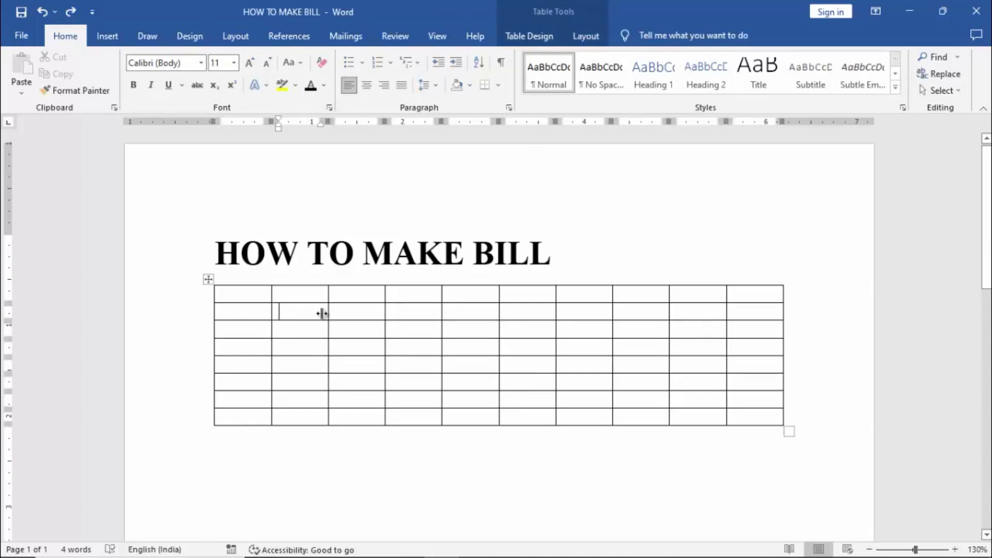
pyautogui.click(360, 334)
pyautogui.click(589, 36)
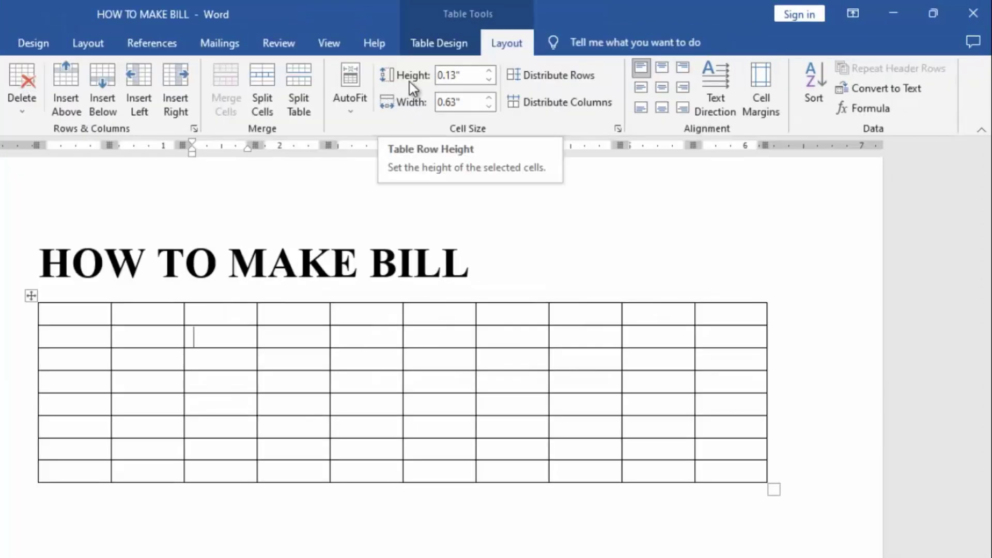
pyautogui.click(494, 73)
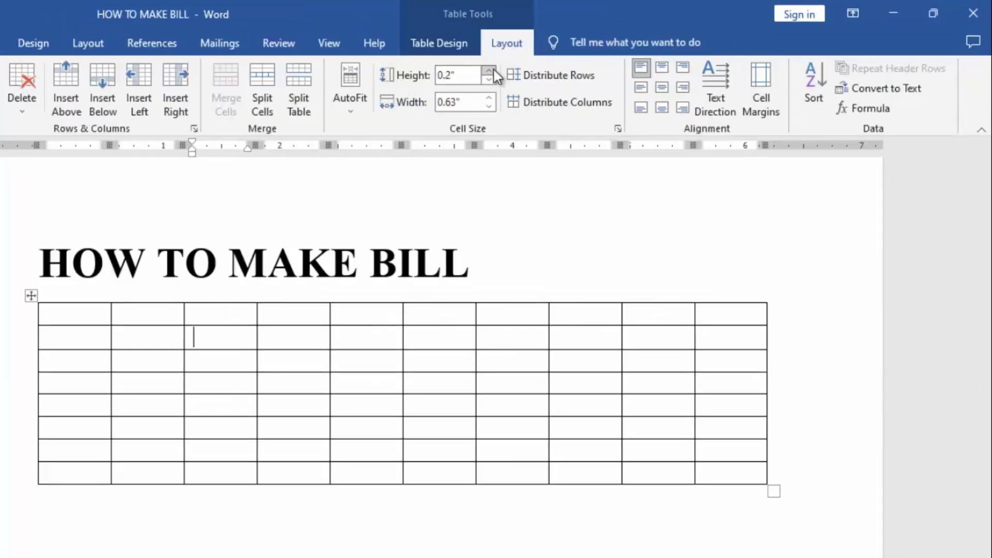
pyautogui.click(494, 72)
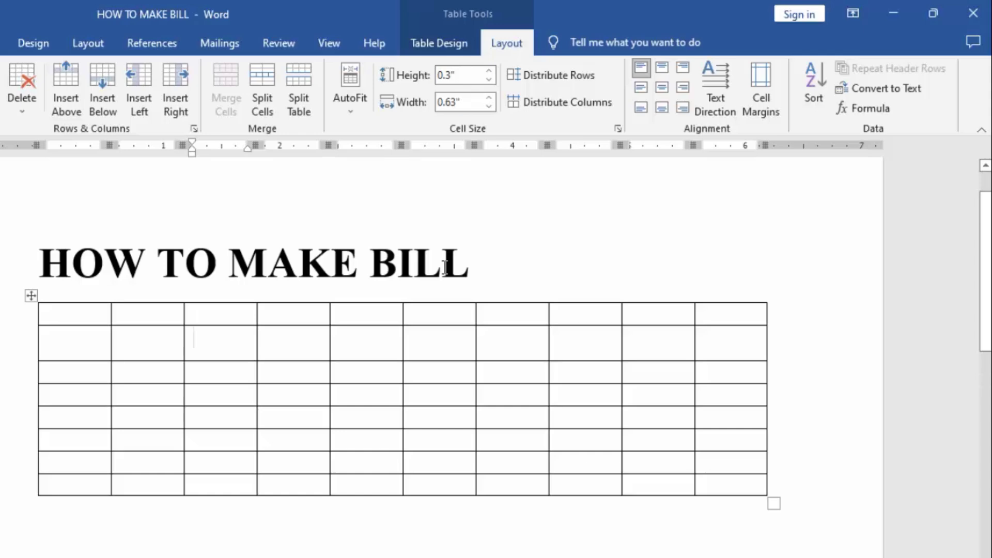
pyautogui.hotkey('ctrl', 'z')
pyautogui.hotkey('ctrl', 'z')
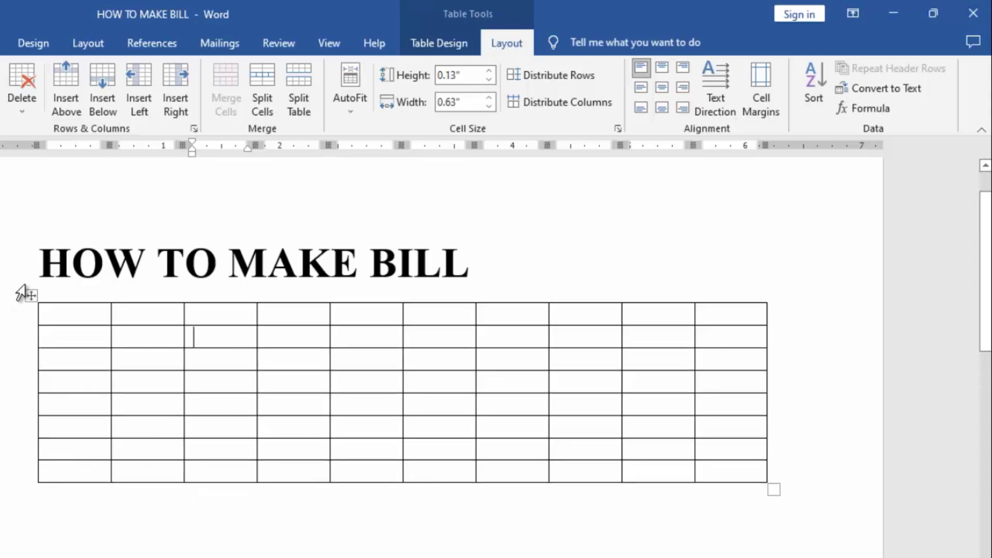
# Step: Set every row to 0.3 inches high and every column to 0.8 inches wide
pyautogui.click(32, 295)
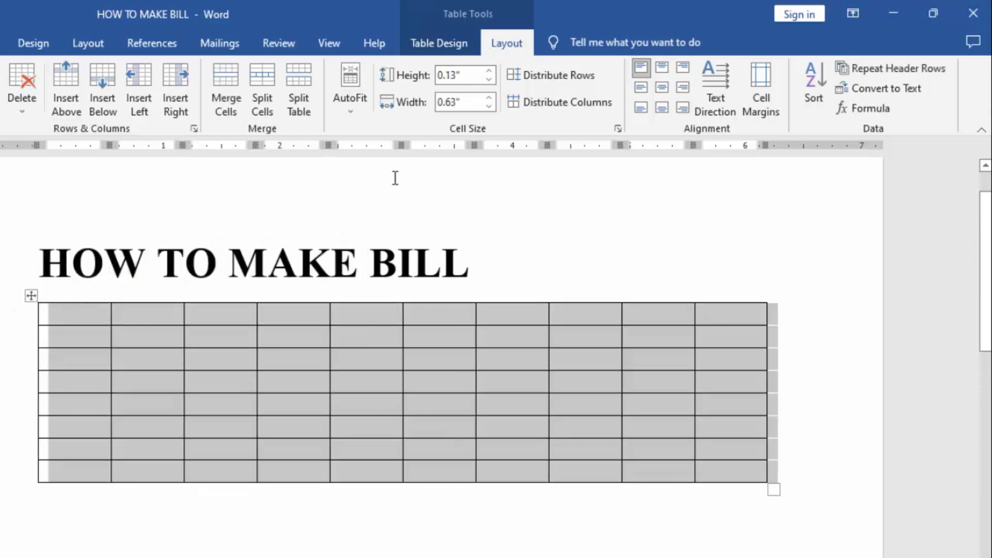
pyautogui.click(571, 60)
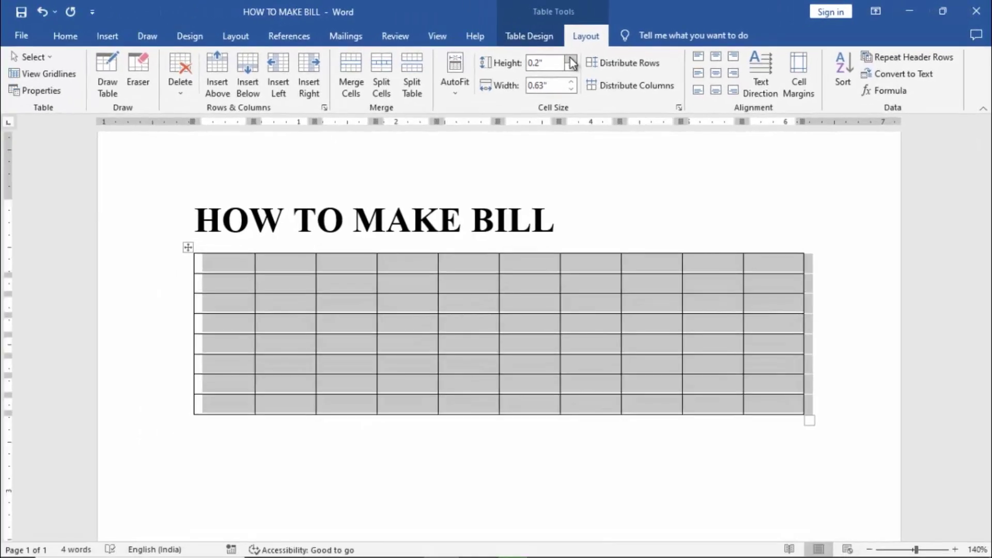
pyautogui.click(570, 60)
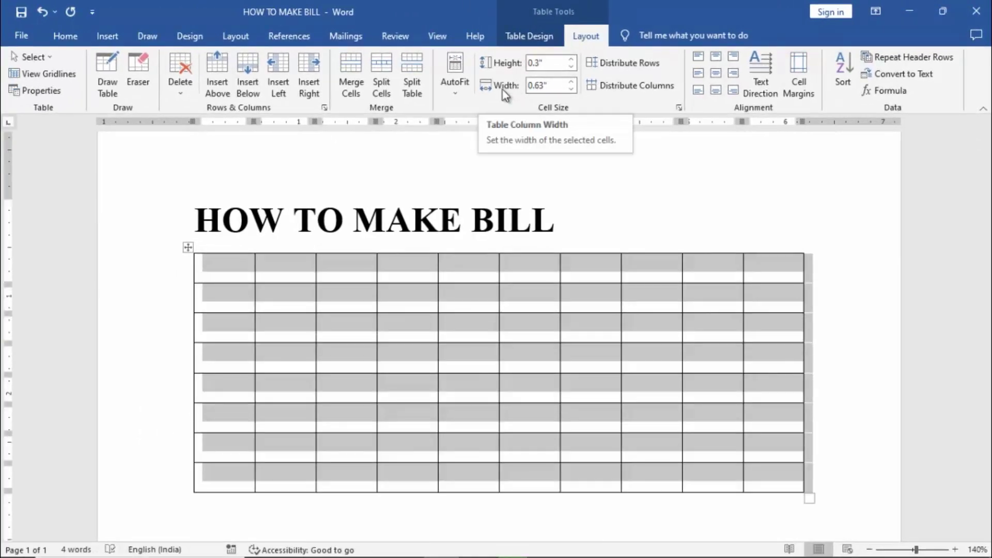
pyautogui.click(571, 82)
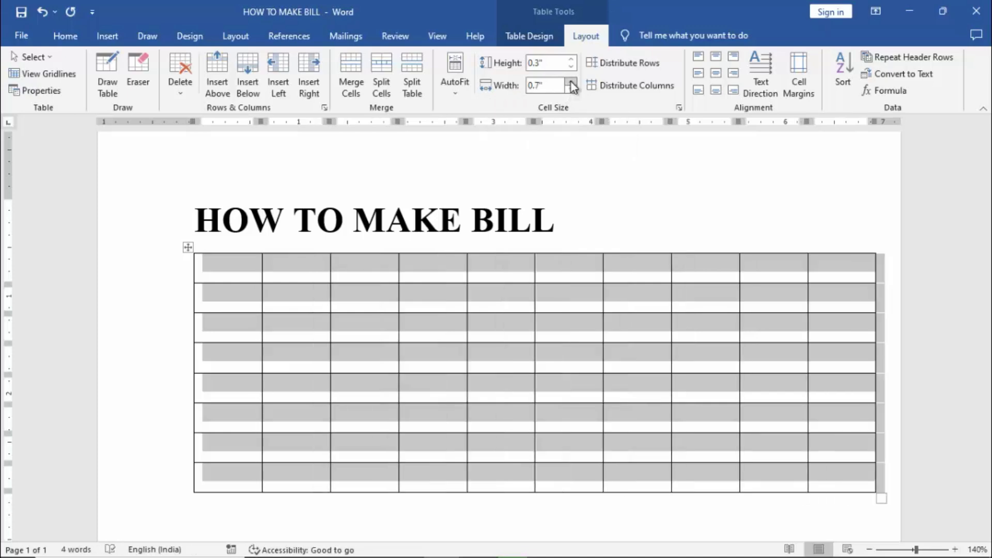
pyautogui.click(571, 82)
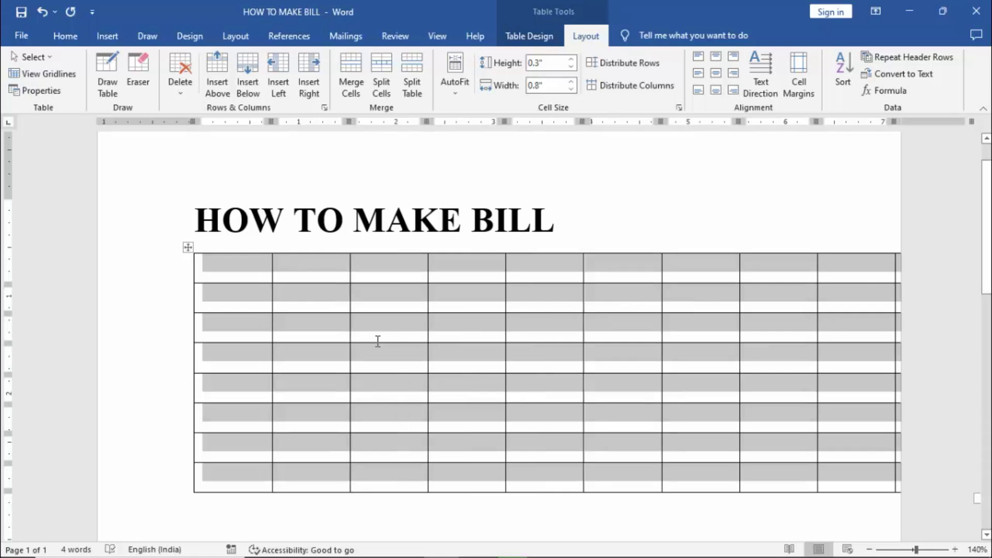
# Step: Reduce all rows to 0.1 inches and columns to 0.6 inches, undoing the last size change
pyautogui.click(572, 67)
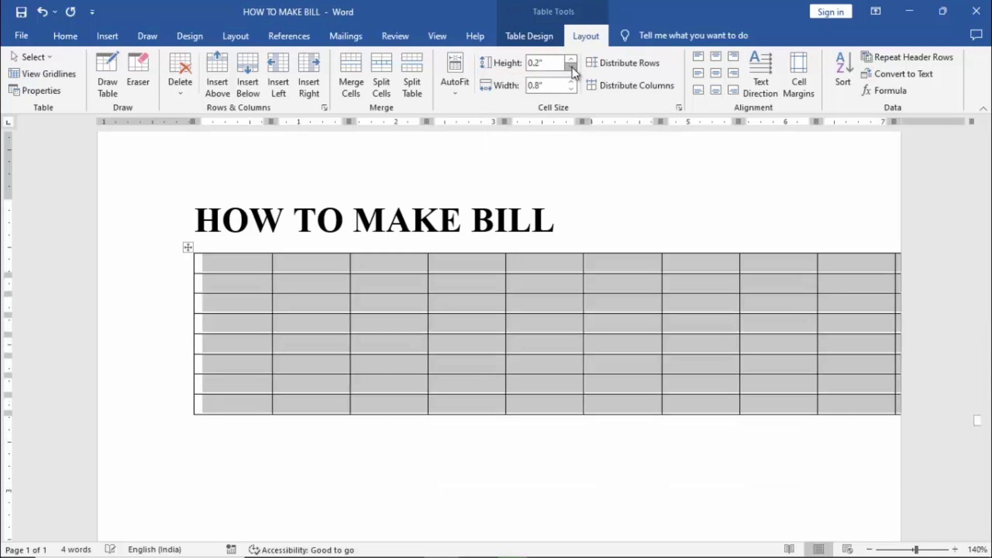
pyautogui.click(572, 67)
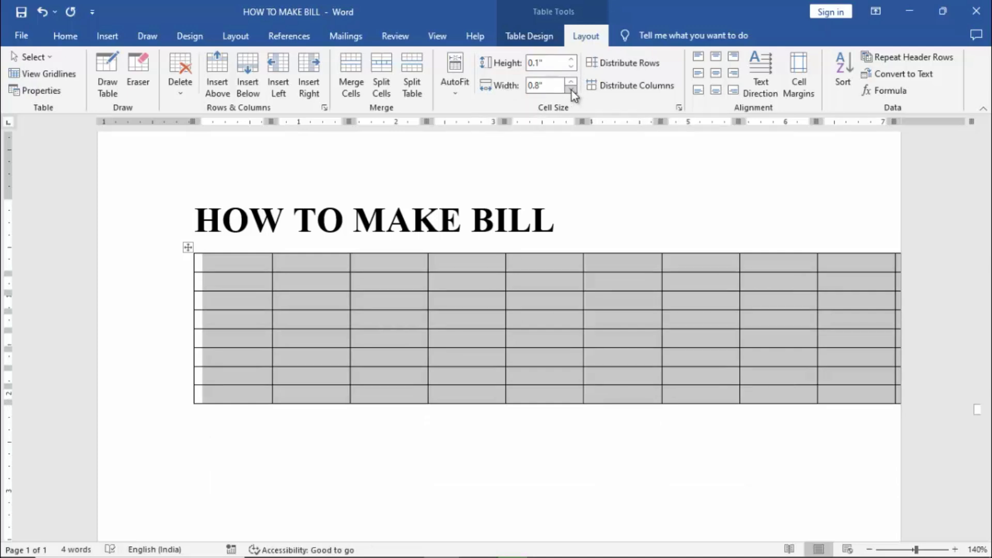
pyautogui.click(571, 91)
pyautogui.click(571, 91)
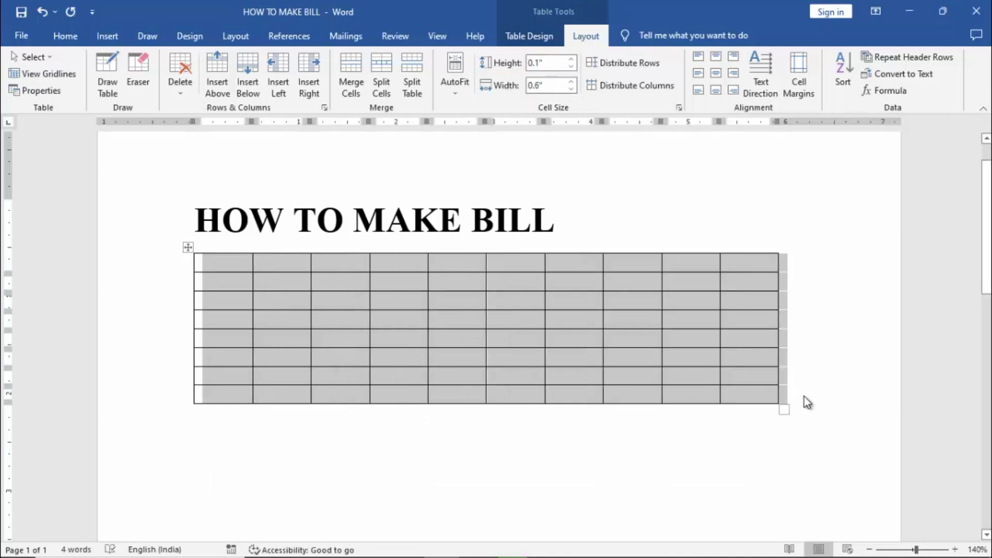
pyautogui.hotkey('ctrl', 'z')
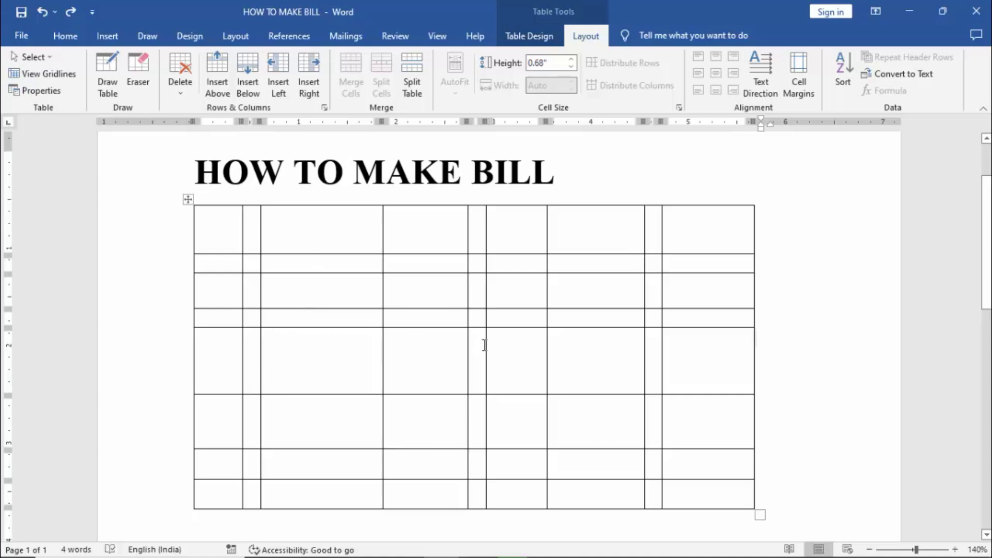
# Step: Distribute the table's rows and columns evenly, then undo until the table is gone
pyautogui.click(188, 200)
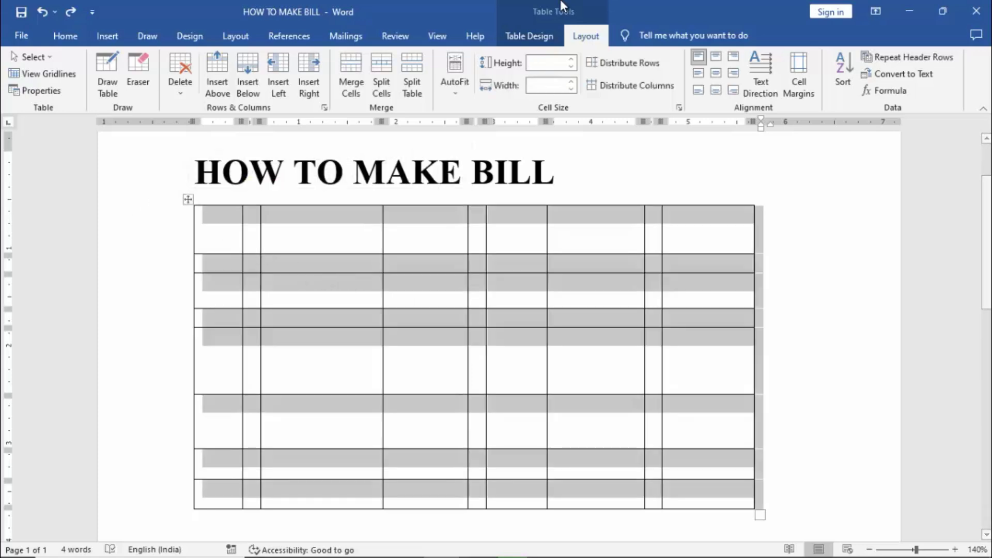
pyautogui.click(626, 65)
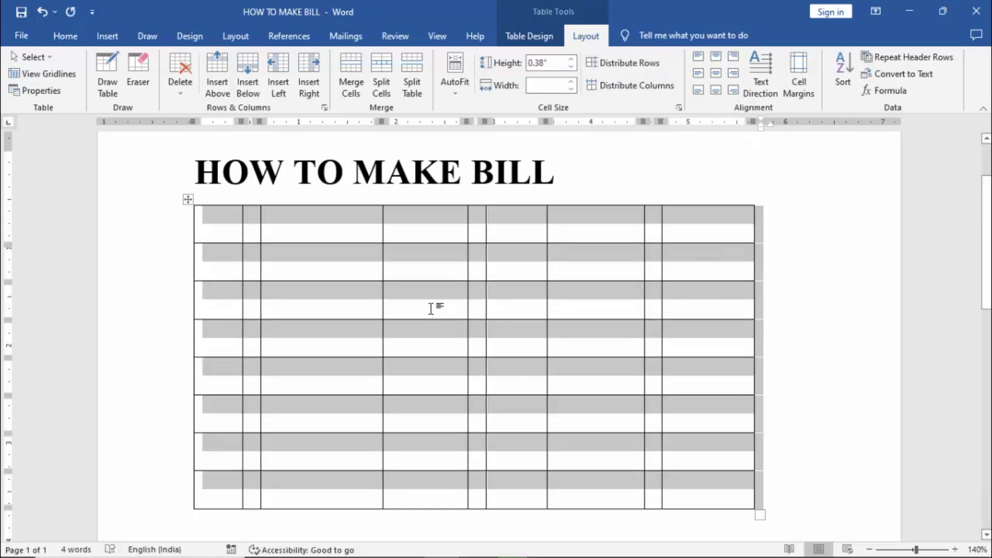
pyautogui.scroll(-1, 417, 364)
pyautogui.scroll(1, 416, 363)
pyautogui.click(646, 93)
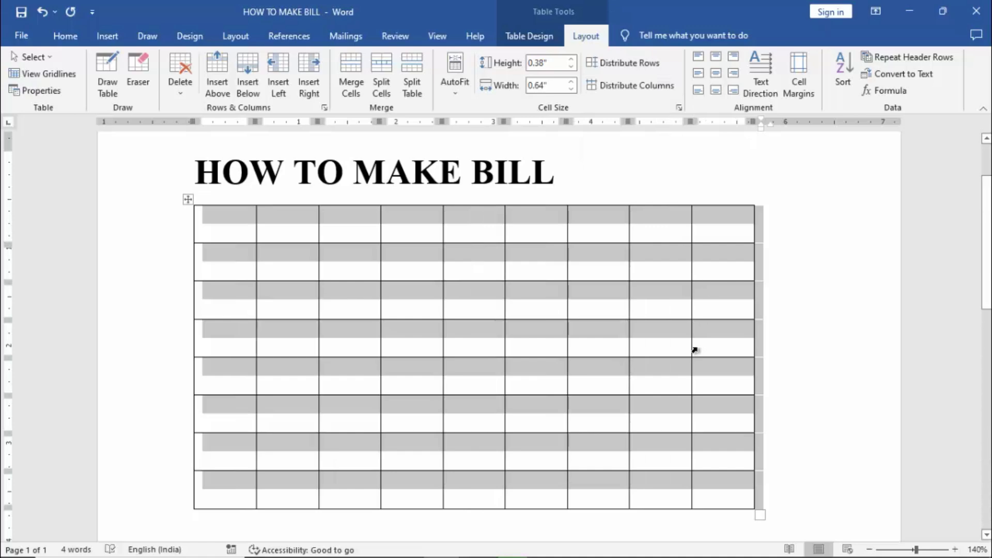
pyautogui.hotkey('ctrl', 'z')
pyautogui.hotkey('ctrl', 'z')
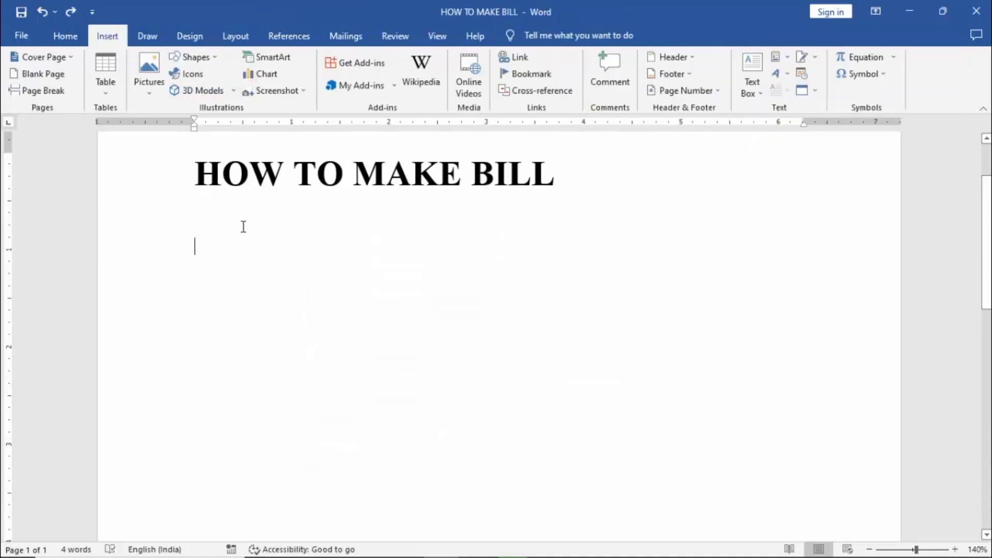
# Step: Draw a table outline below the heading and split it with five horizontal row lines
pyautogui.click(105, 95)
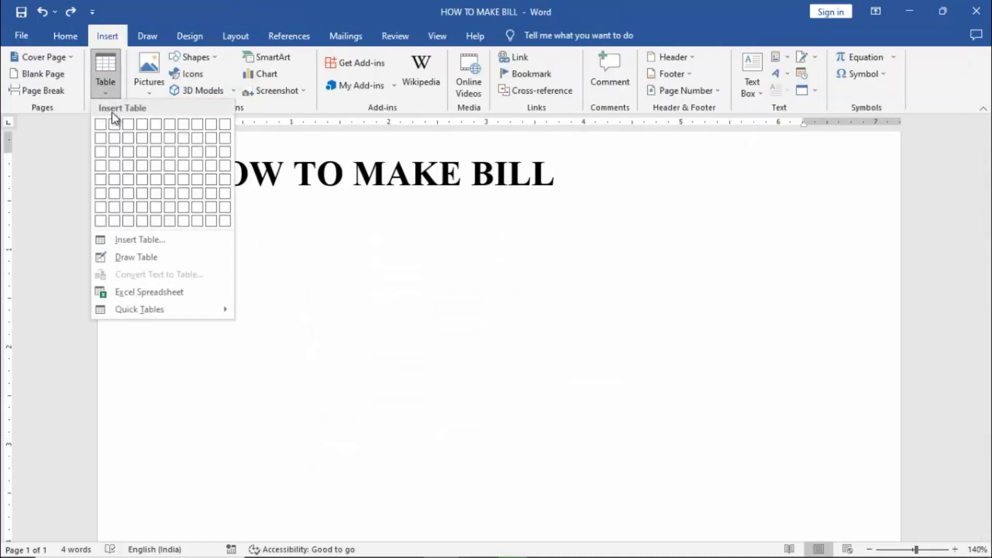
pyautogui.click(141, 257)
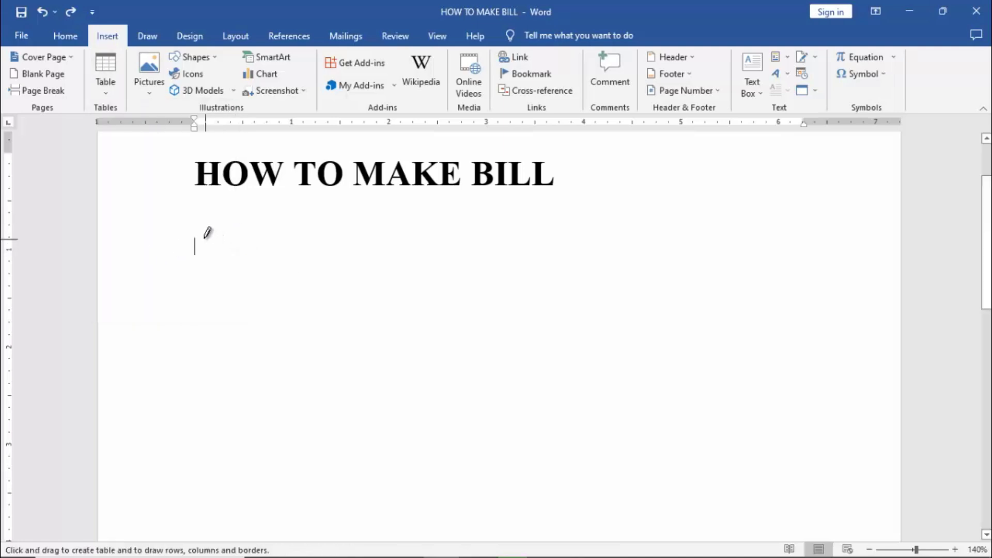
pyautogui.moveTo(201, 238); pyautogui.dragTo(613, 469)
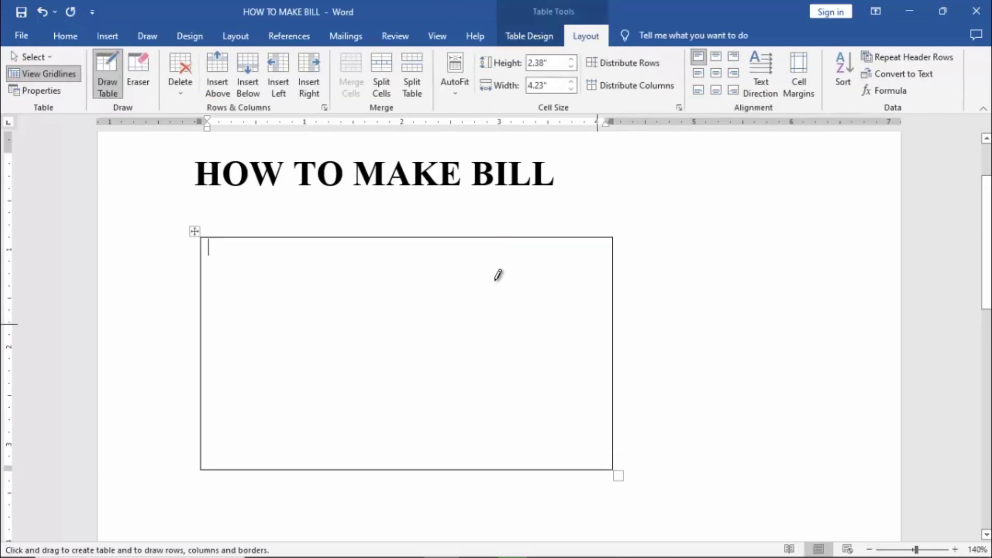
pyautogui.moveTo(213, 264); pyautogui.dragTo(486, 264)
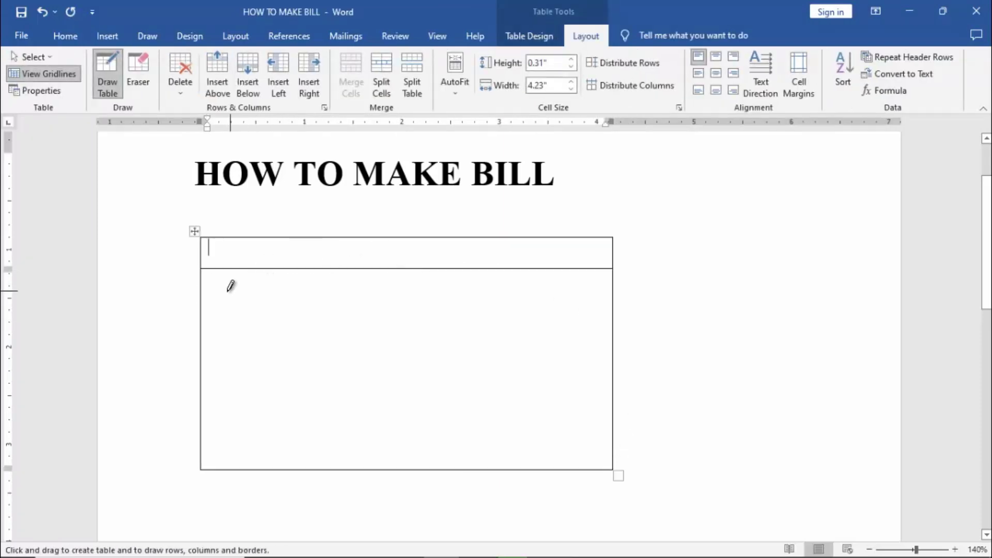
pyautogui.moveTo(214, 296); pyautogui.dragTo(485, 296)
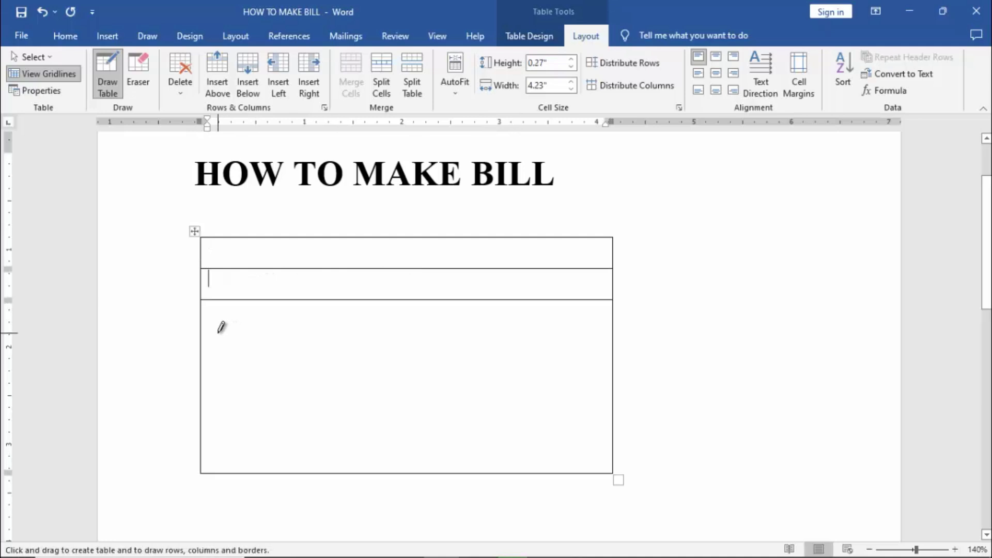
pyautogui.moveTo(217, 333); pyautogui.dragTo(443, 335)
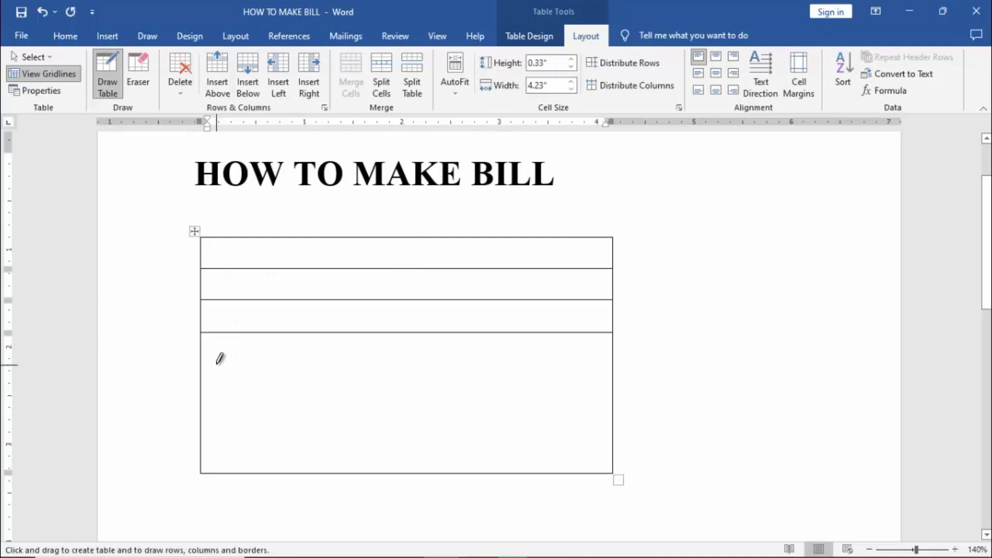
pyautogui.moveTo(217, 364); pyautogui.dragTo(524, 363)
pyautogui.moveTo(216, 421); pyautogui.dragTo(503, 418)
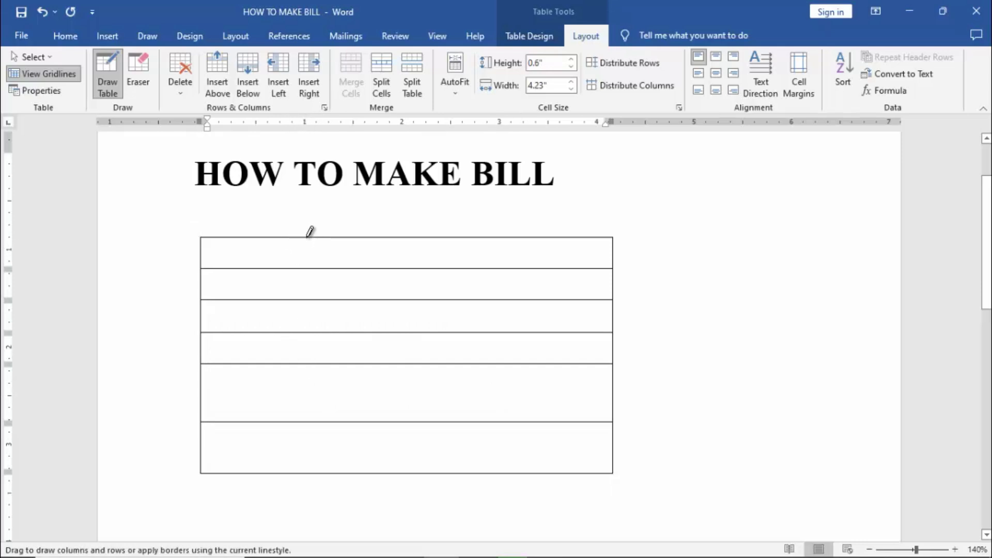
# Step: Add four vertical column lines of varying length down the drawn table
pyautogui.moveTo(310, 242); pyautogui.dragTo(308, 439)
pyautogui.moveTo(401, 244); pyautogui.dragTo(399, 416)
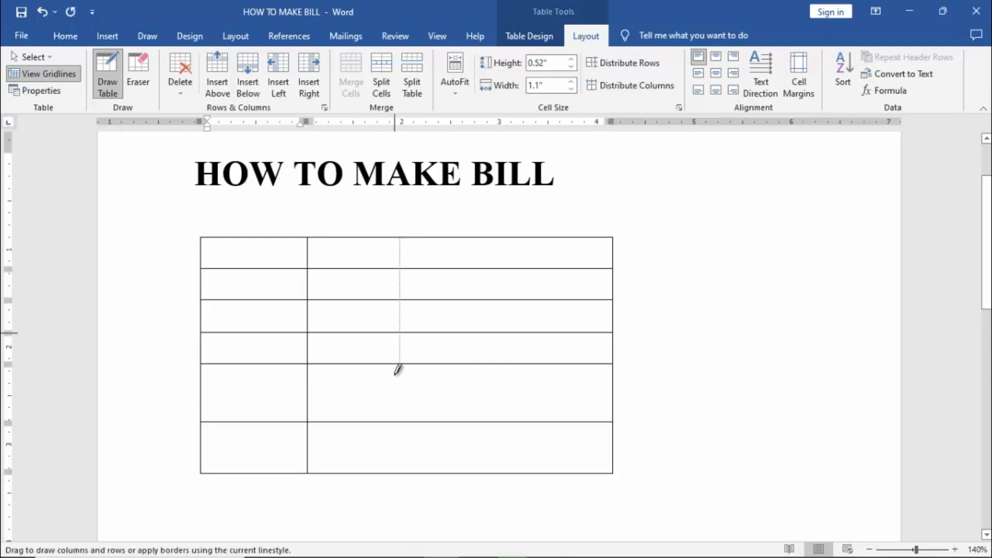
pyautogui.moveTo(488, 240); pyautogui.dragTo(497, 463)
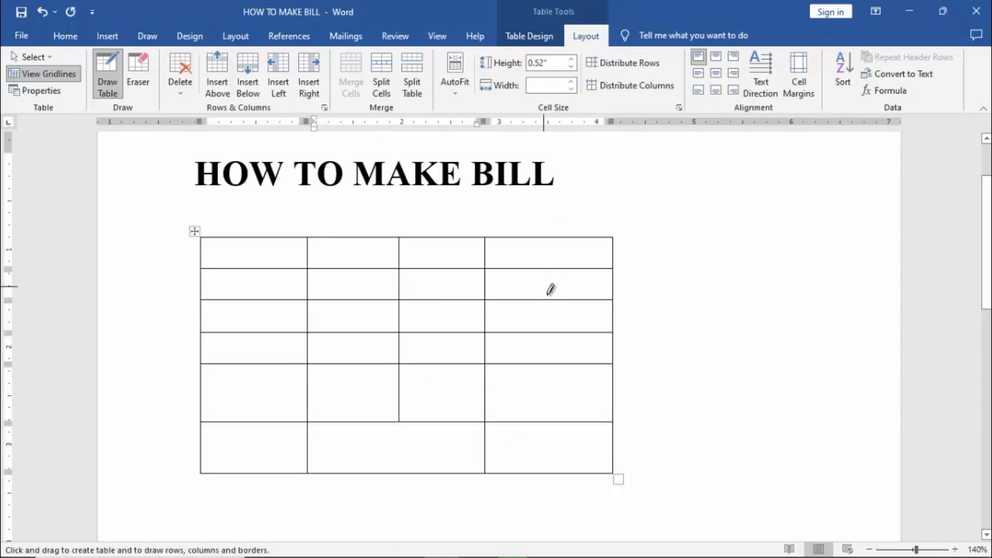
pyautogui.moveTo(544, 281); pyautogui.dragTo(542, 379)
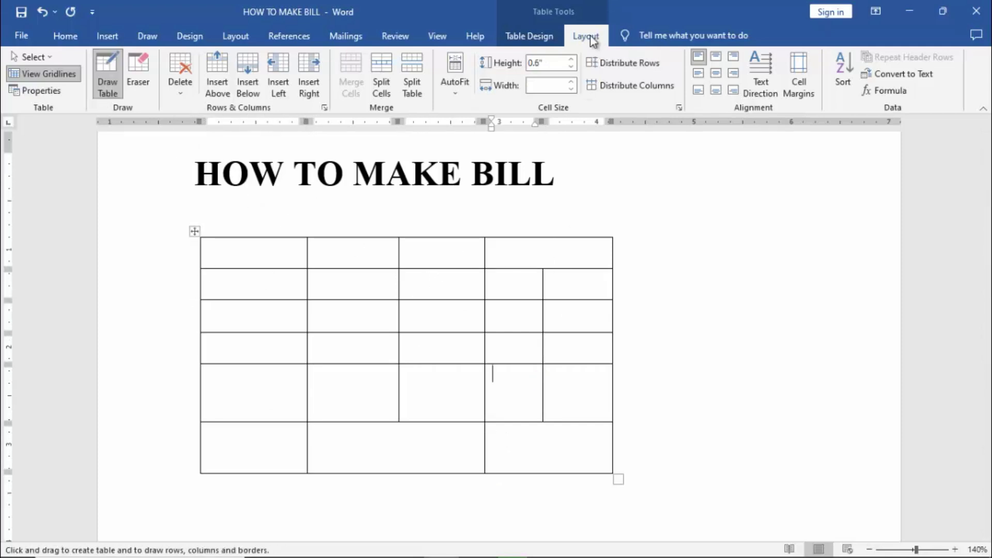
# Step: Insert a new row between DIVYA and KARTHI containing POOJA
pyautogui.click(111, 84)
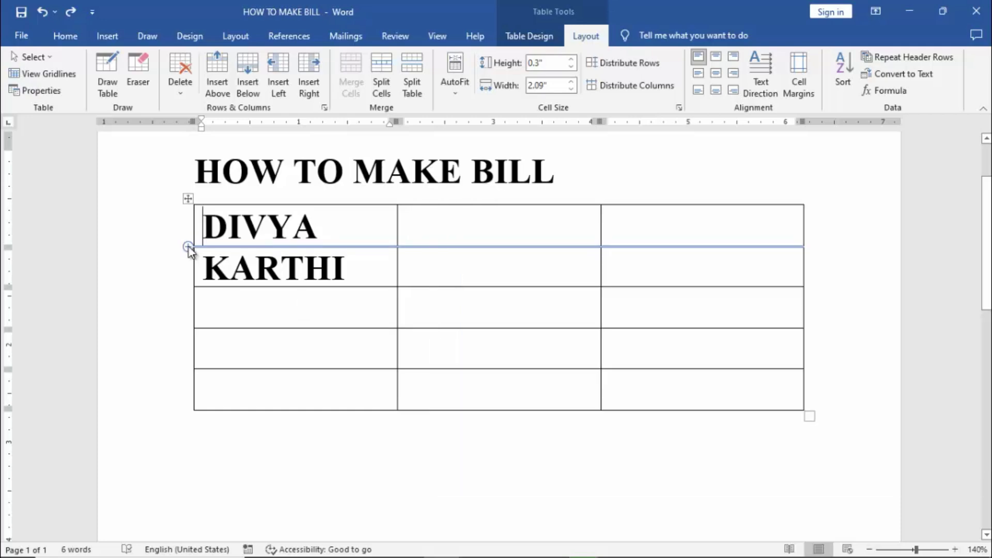
pyautogui.click(188, 247)
pyautogui.click(228, 272)
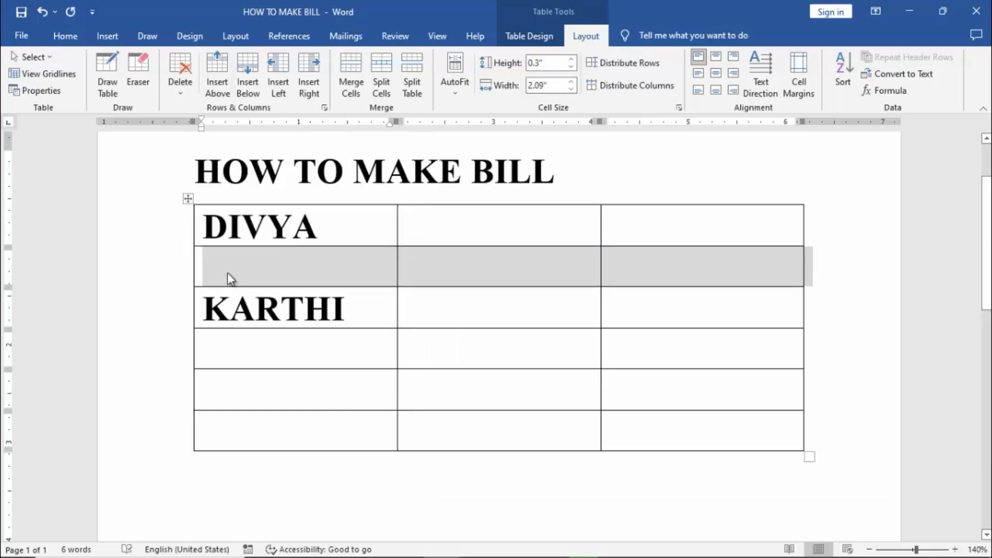
pyautogui.write('POOJ')
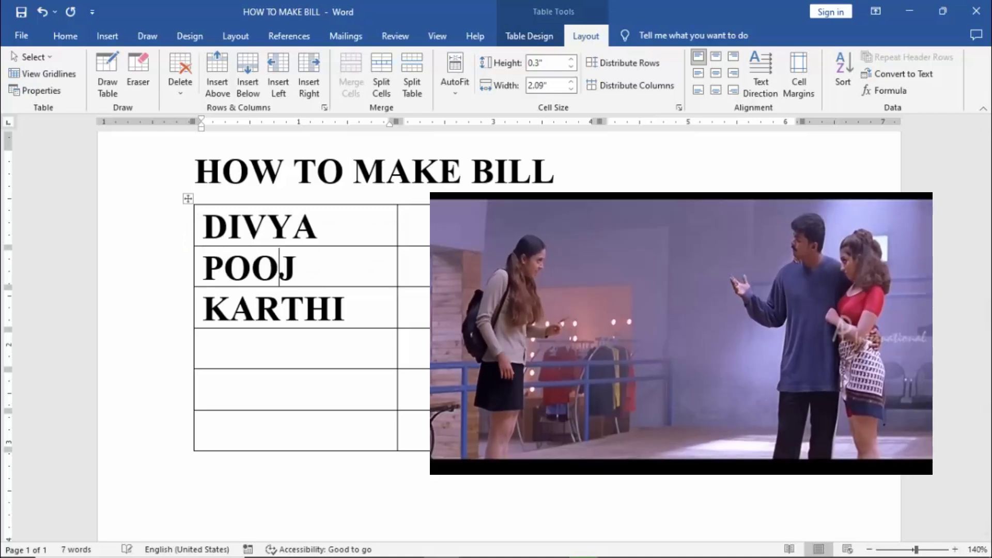
pyautogui.write('A')
# Step: Split the table in two below the DIVYA row
pyautogui.click(243, 348)
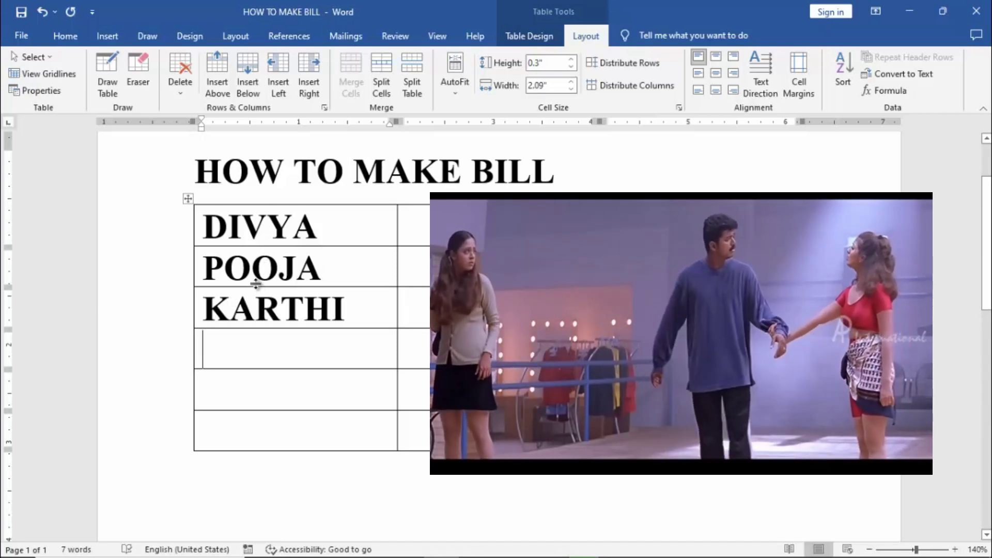
pyautogui.click(206, 268)
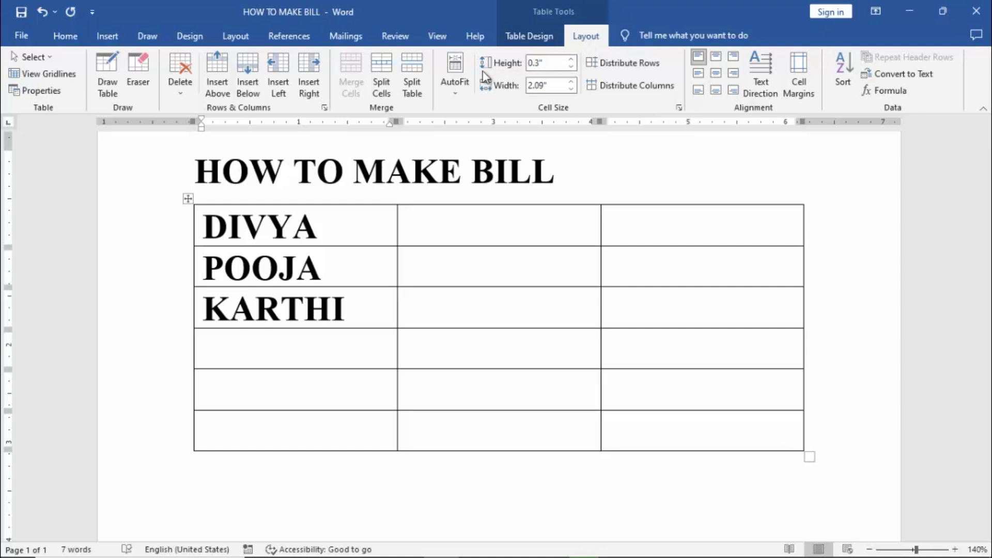
pyautogui.click(412, 88)
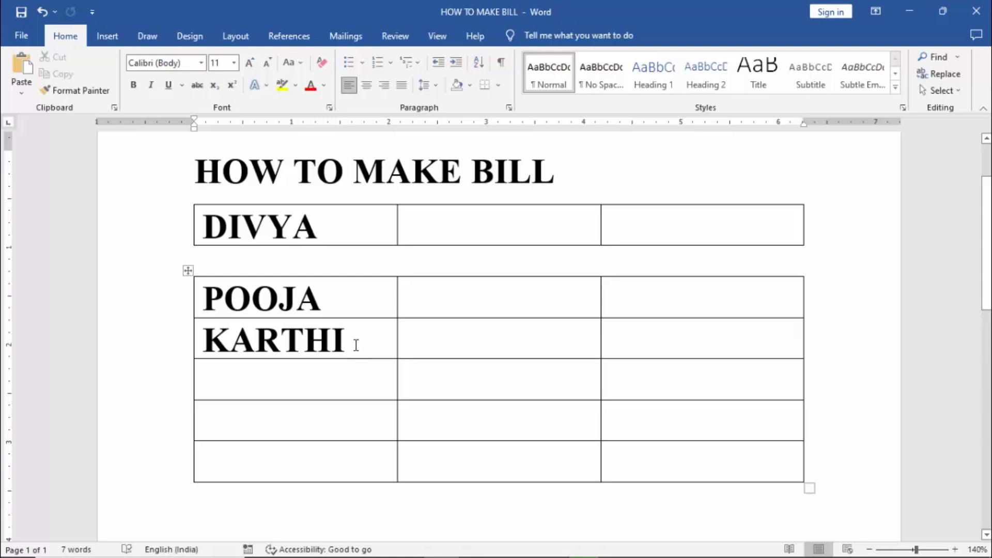
# Step: Drag the lower table up onto the upper one so DIVYA, POOJA and KARTHI rejoin
pyautogui.click(483, 503)
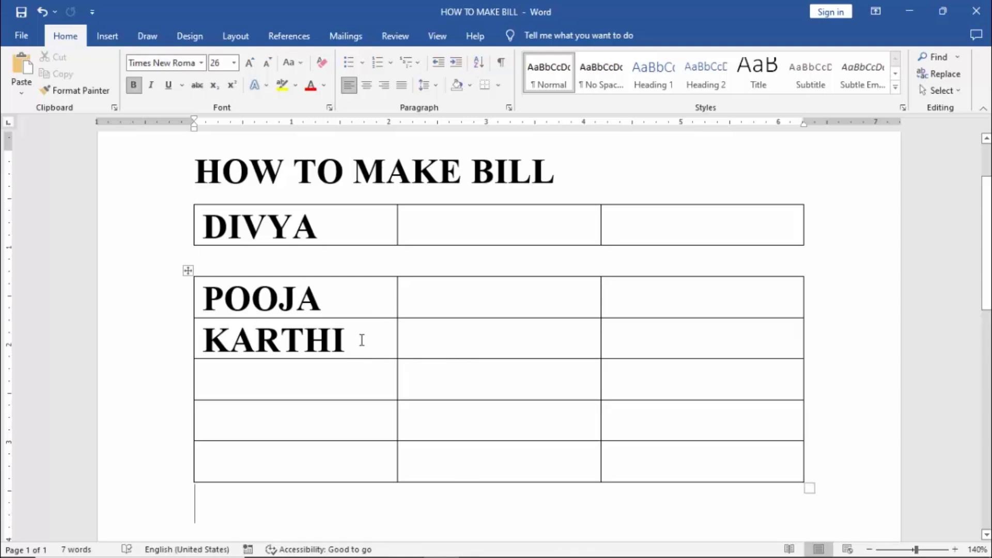
pyautogui.moveTo(191, 252)
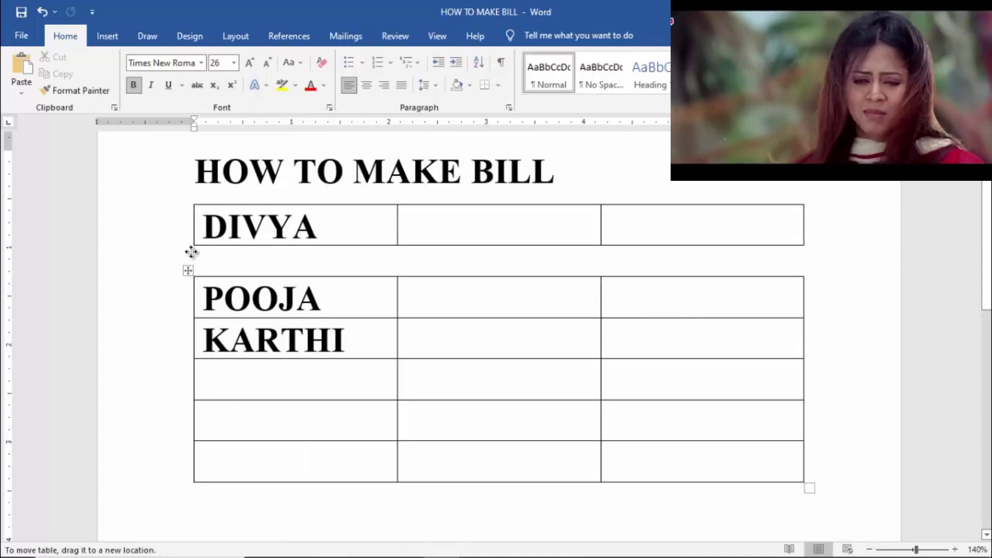
pyautogui.moveTo(188, 253)
pyautogui.mouseDown()
pyautogui.moveTo(202, 246)
pyautogui.moveTo(186, 244)
pyautogui.mouseUp()
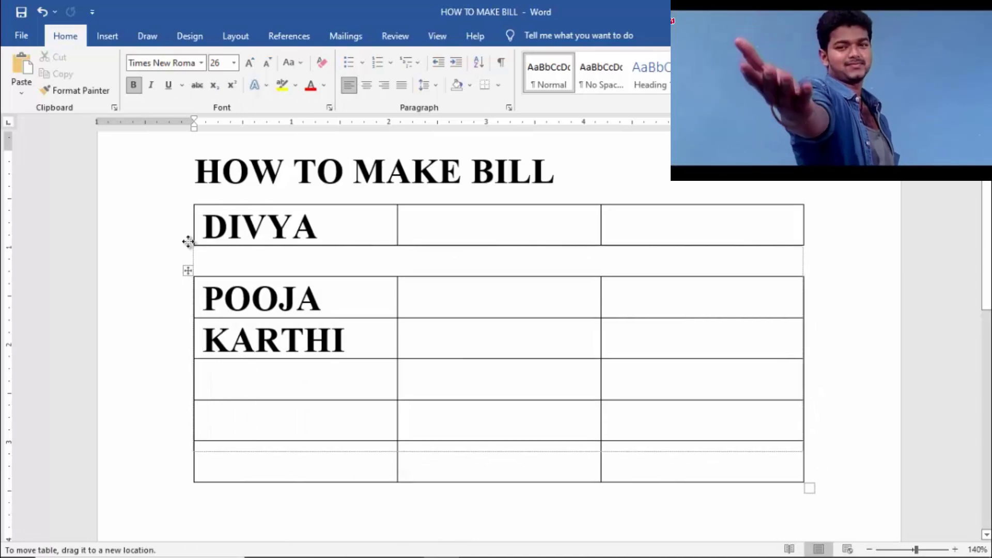
pyautogui.moveTo(187, 243); pyautogui.dragTo(189, 246)
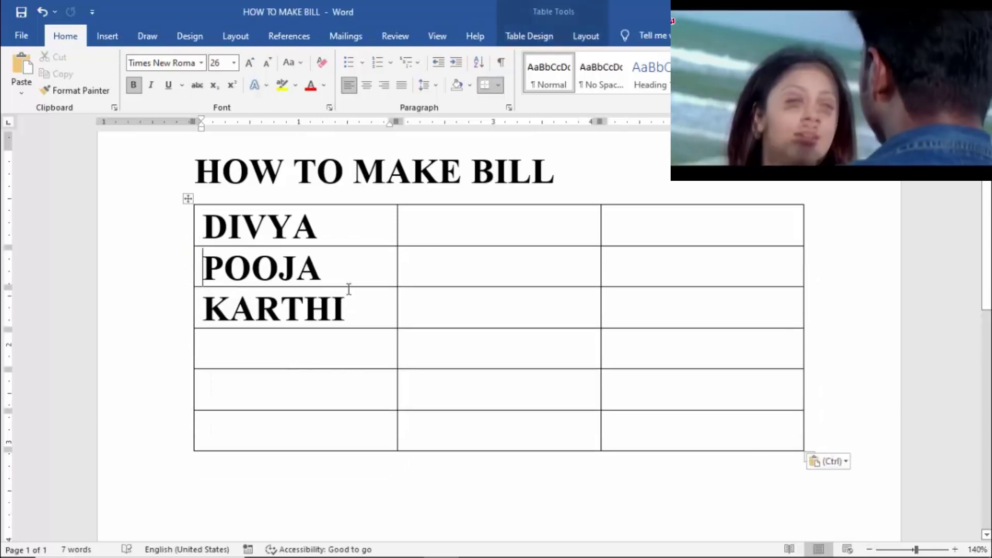
# Step: Delete the POOJA row from the table
pyautogui.click(355, 270)
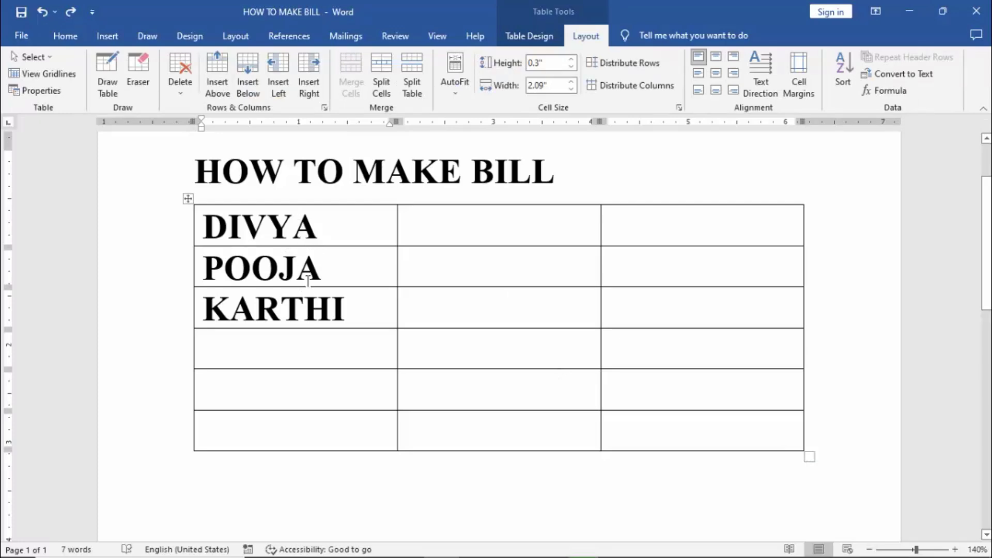
pyautogui.click(207, 269)
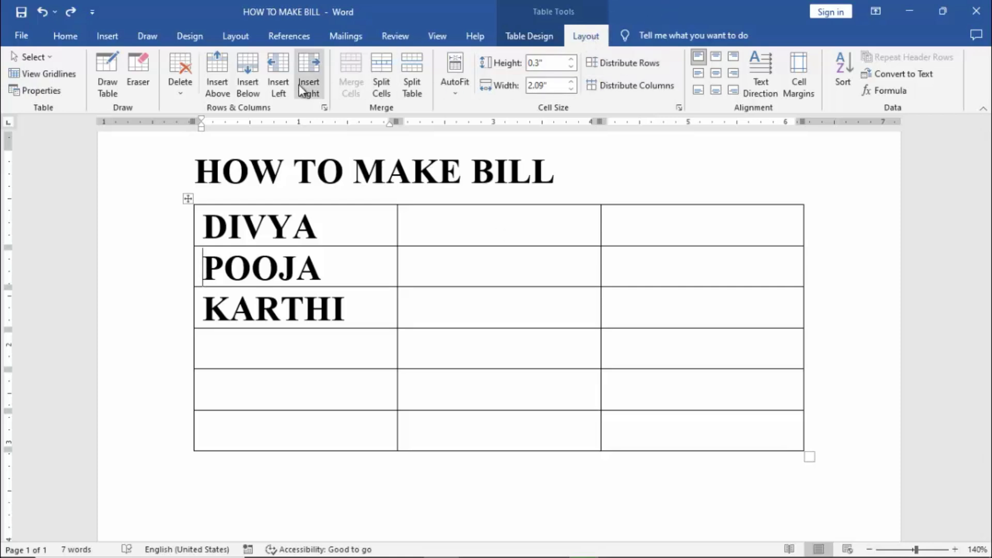
pyautogui.click(181, 96)
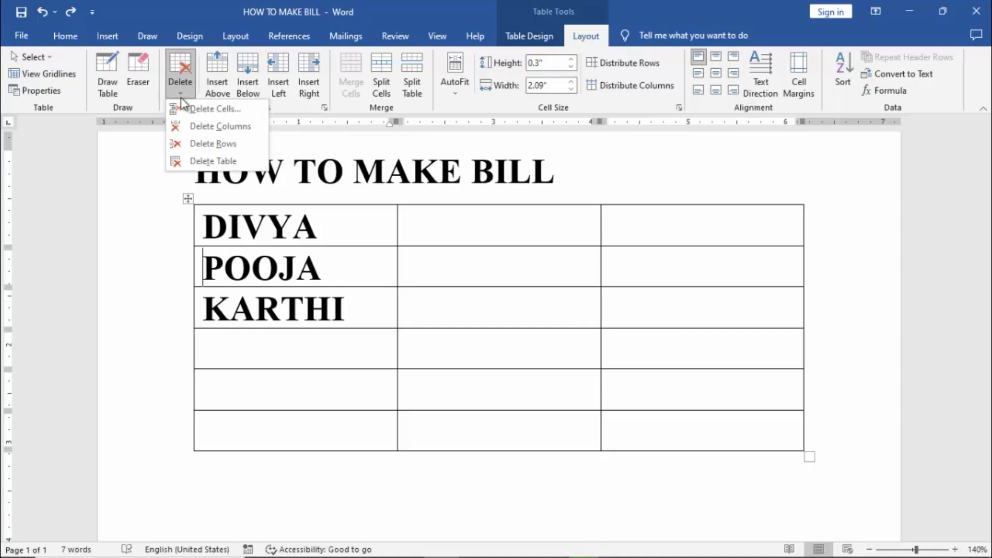
pyautogui.click(219, 145)
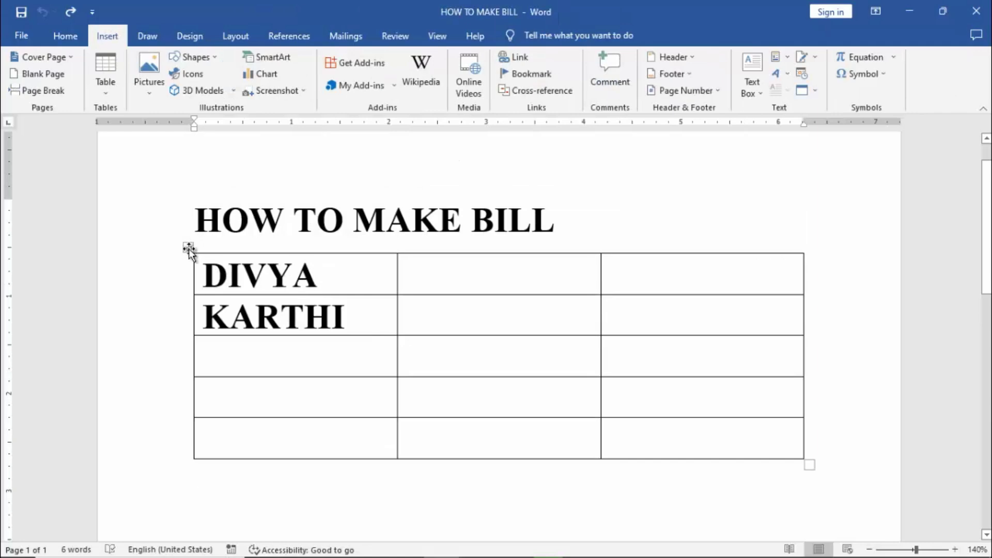
# Step: Clear all names from the table, then delete the entire table
pyautogui.click(188, 248)
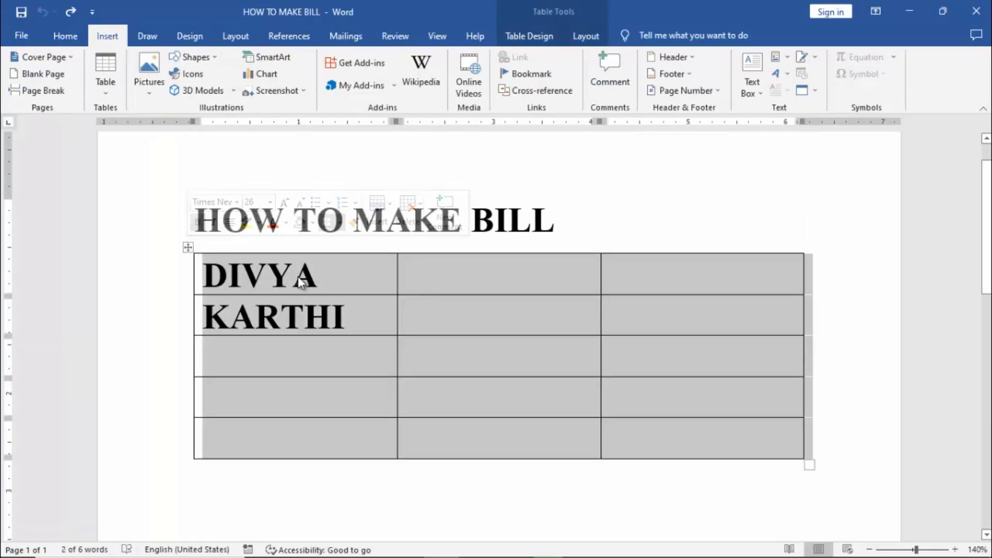
pyautogui.press('Delete')
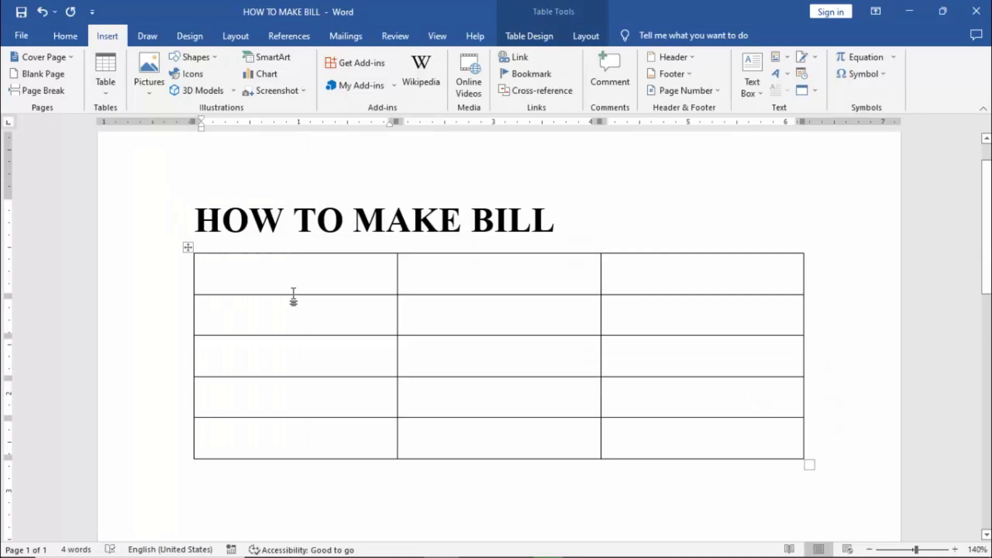
pyautogui.click(188, 247)
pyautogui.click(586, 37)
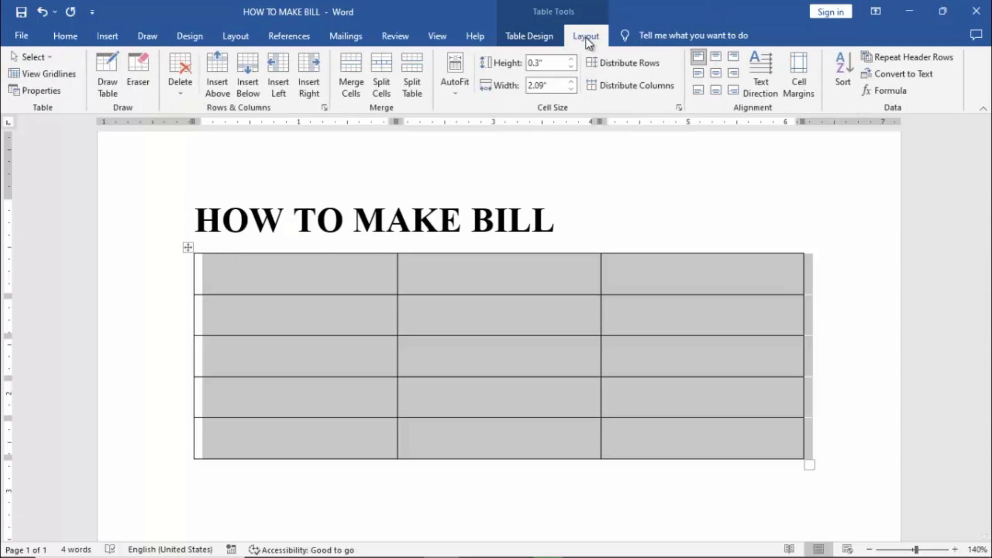
pyautogui.click(185, 91)
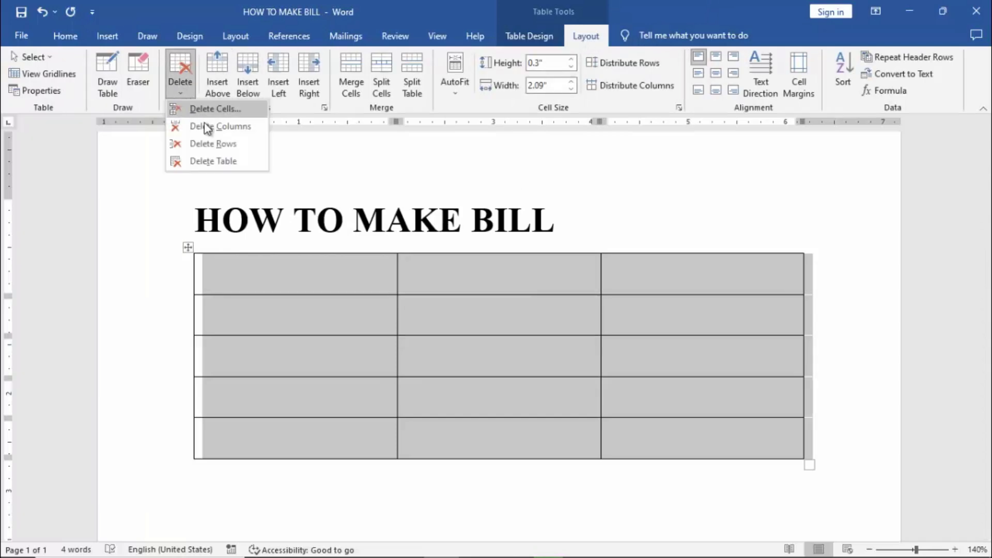
pyautogui.click(211, 161)
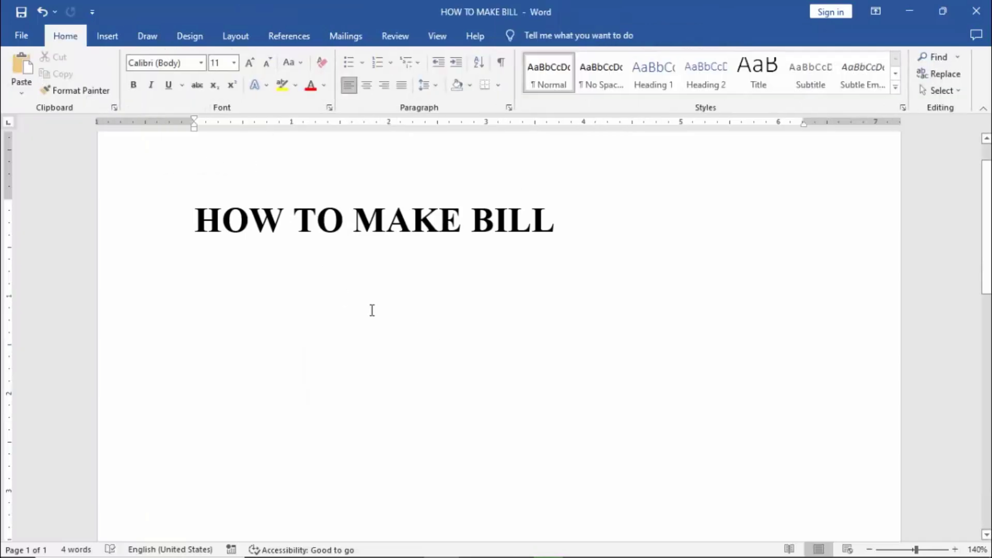
# Step: Insert a 3-column, 3-row table through the Insert Table dialog
pyautogui.click(109, 37)
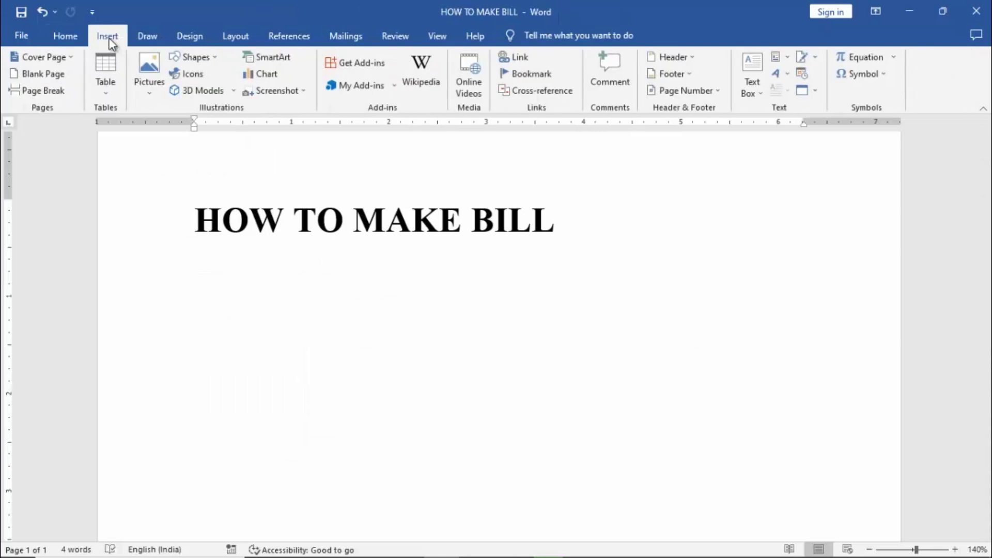
pyautogui.click(107, 96)
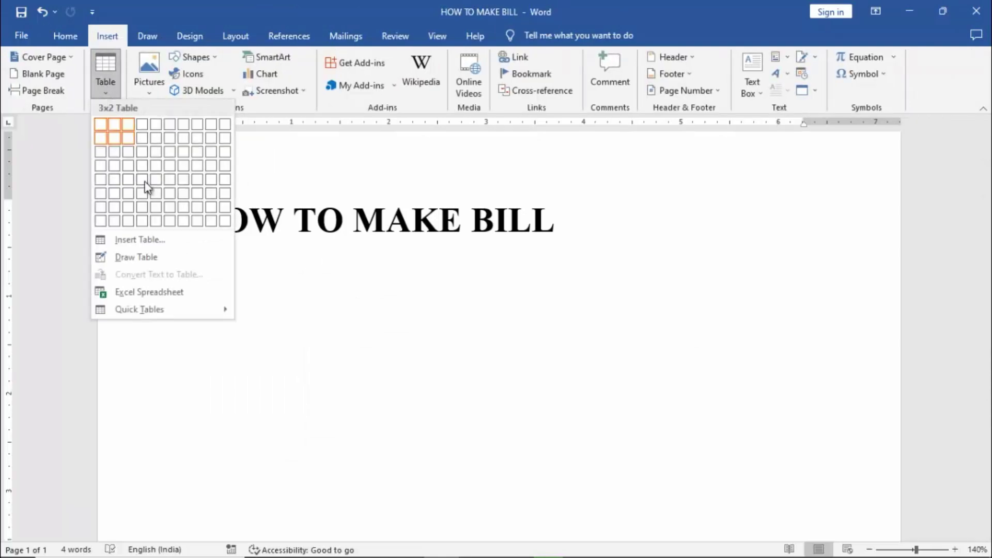
pyautogui.click(154, 242)
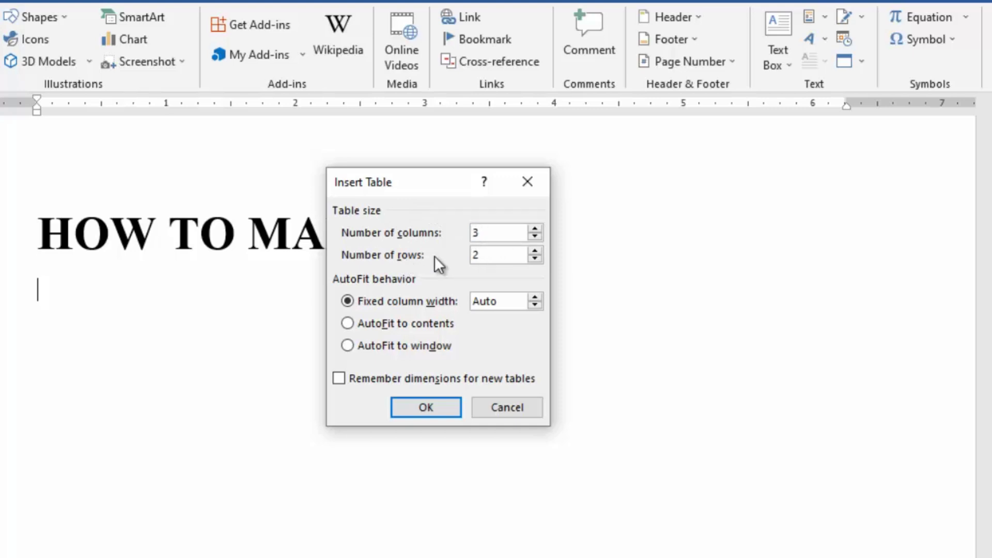
pyautogui.moveTo(491, 254); pyautogui.dragTo(469, 255)
pyautogui.write('5')
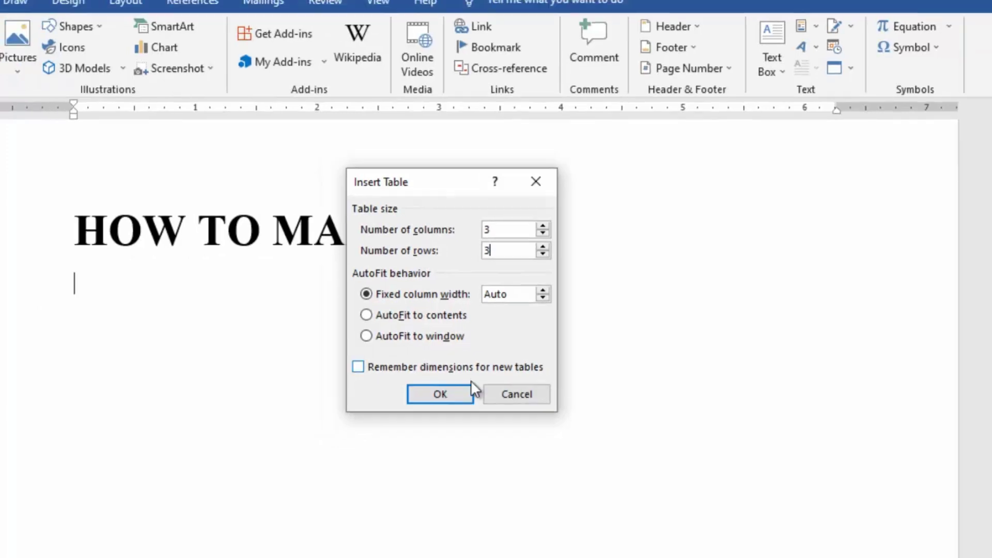
pyautogui.click(436, 407)
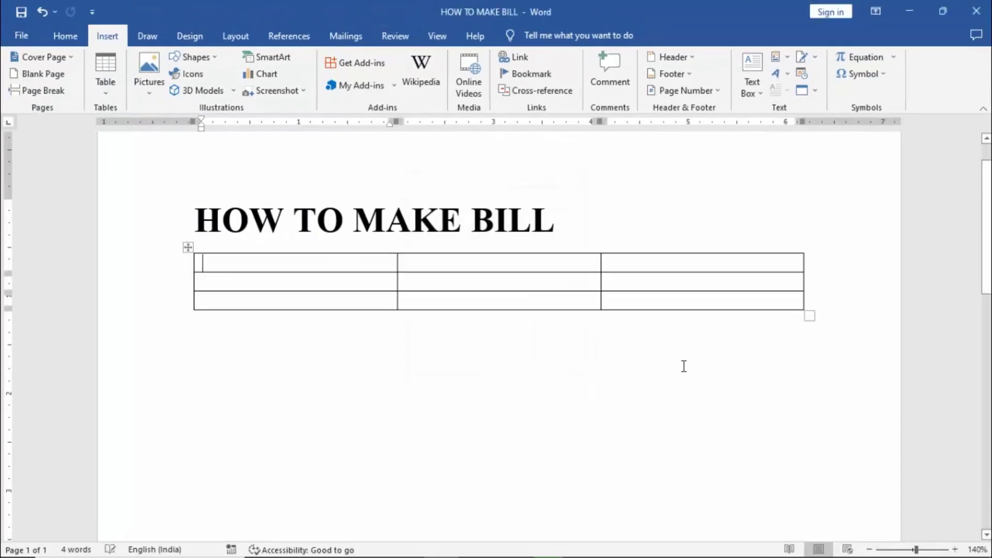
# Step: Type CUTE TREND STORES with Chennai 600 008 on the next line in the first row's middle cell
pyautogui.click(656, 370)
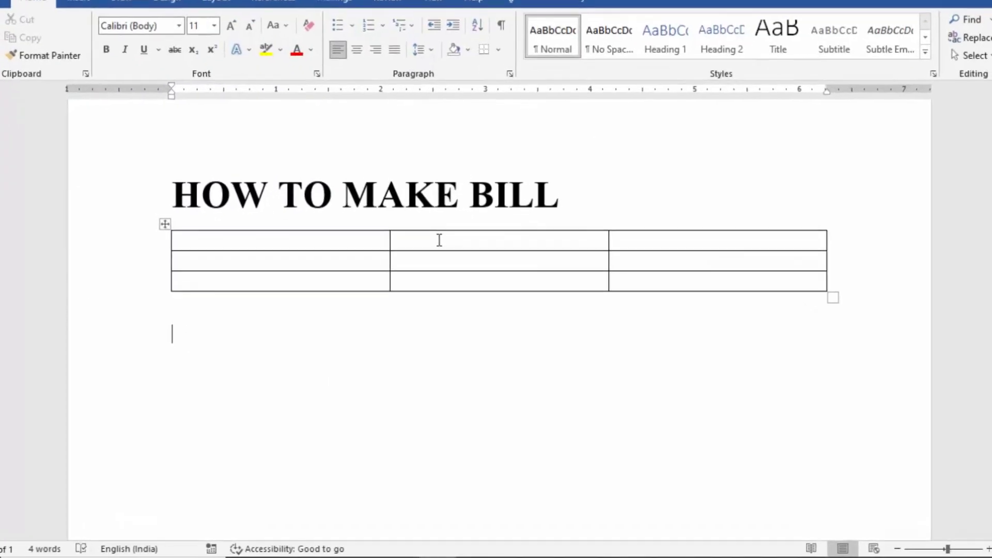
pyautogui.click(446, 267)
pyautogui.write('CUTE TRE')
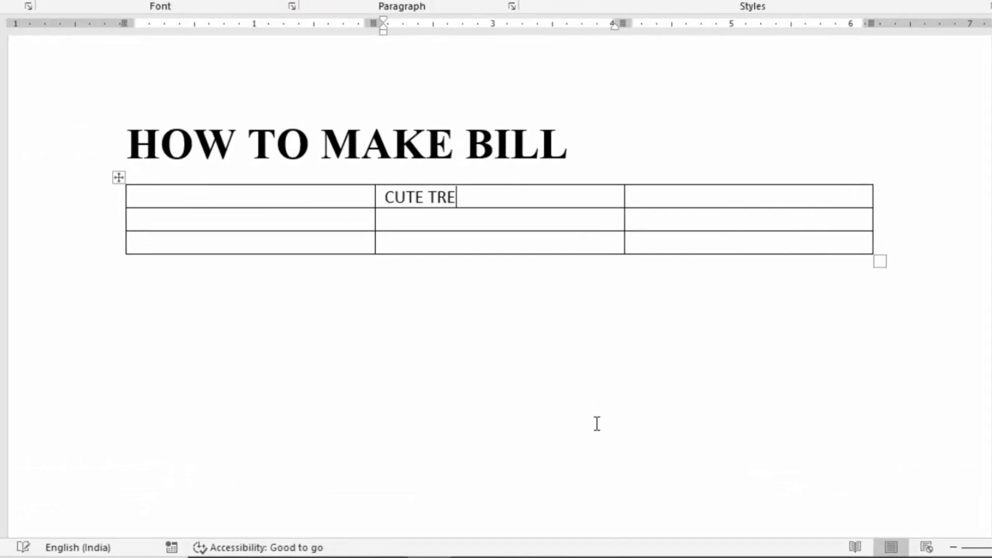
pyautogui.write('ND STO')
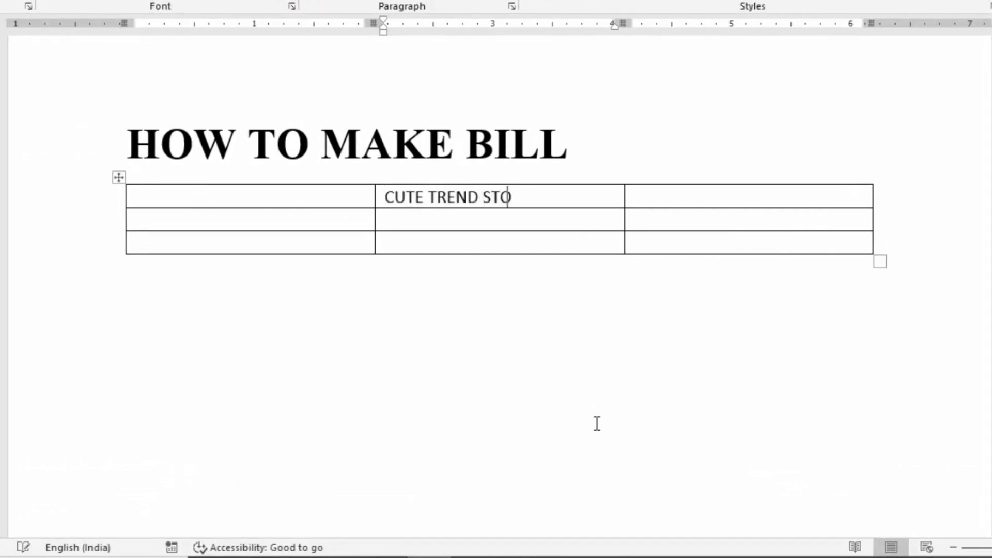
pyautogui.write('RES')
pyautogui.press('Return')
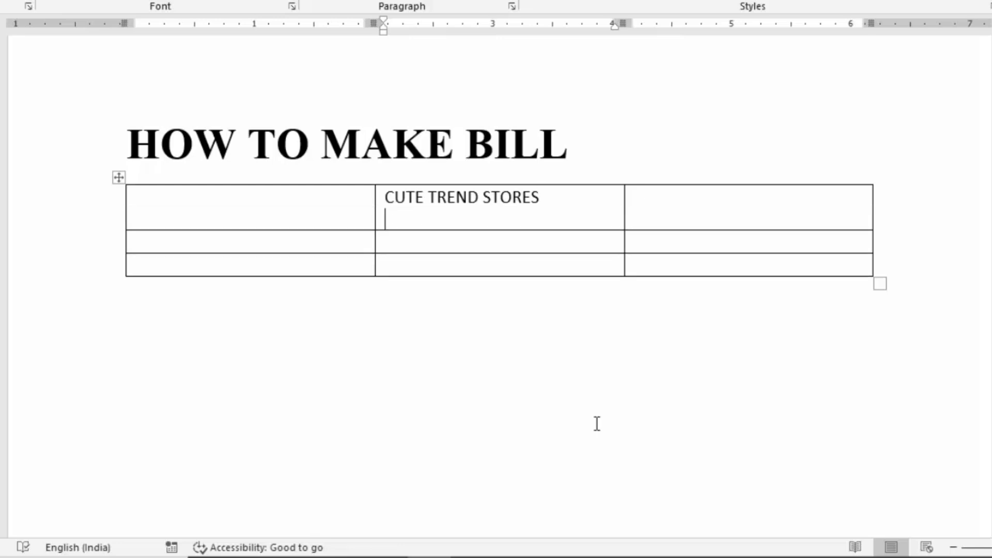
pyautogui.write('Chennai 60')
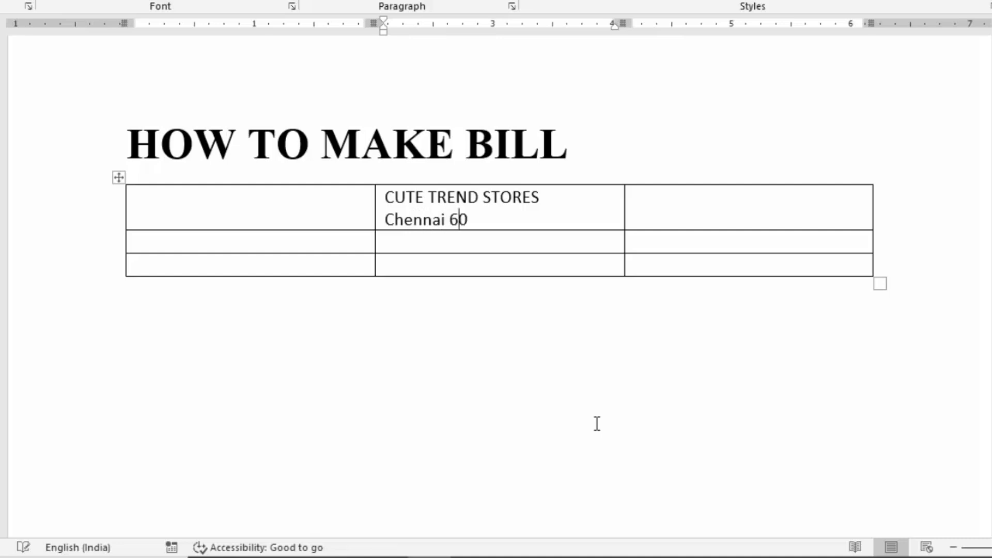
pyautogui.write('0 008')
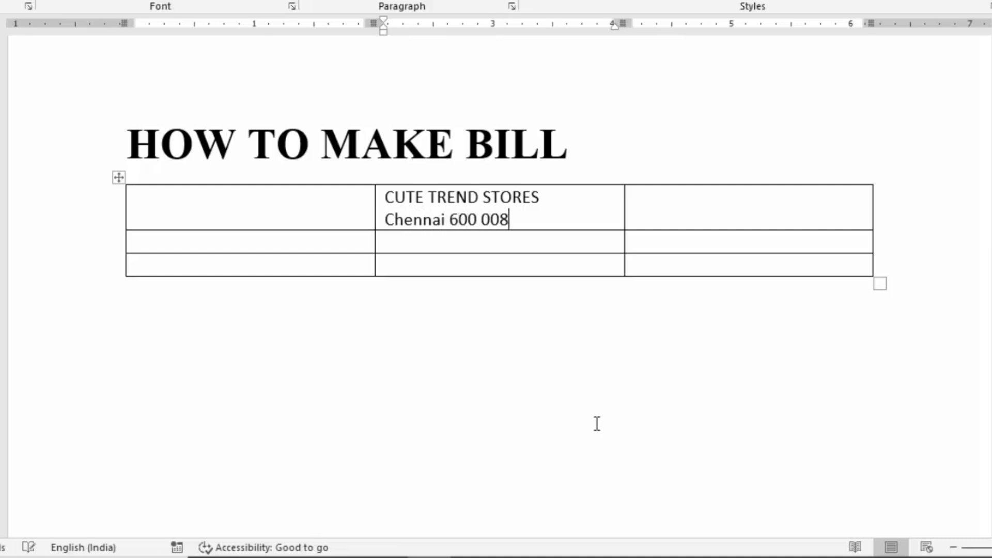
pyautogui.click(597, 424)
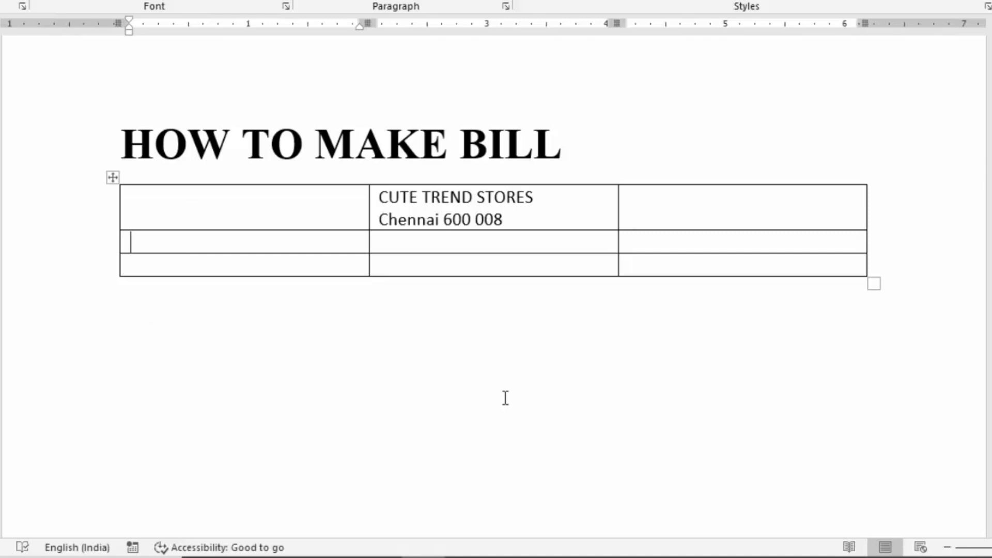
# Step: Type the headings S. No, Products and Qty across the second row's three cells
pyautogui.write('S. No')
pyautogui.press('Tab')
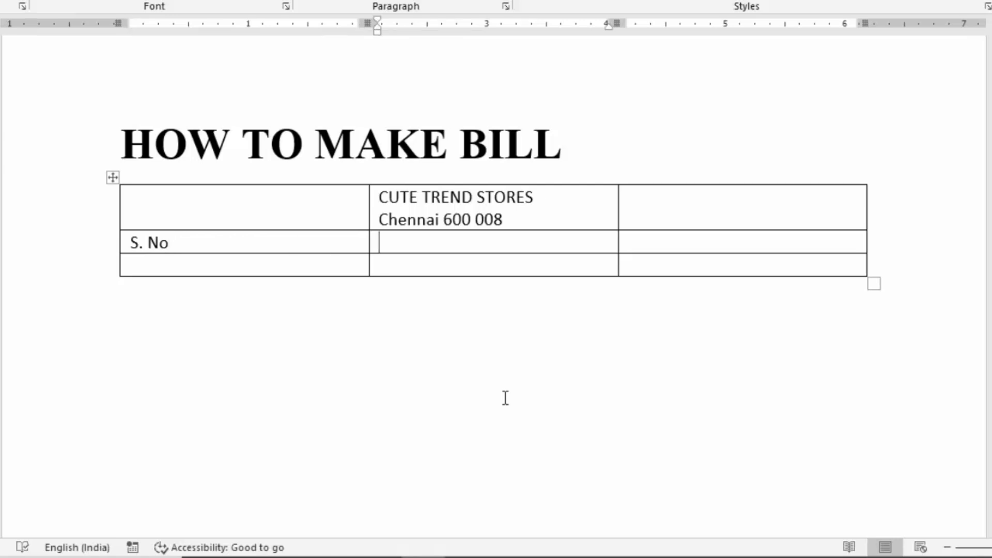
pyautogui.write('Product')
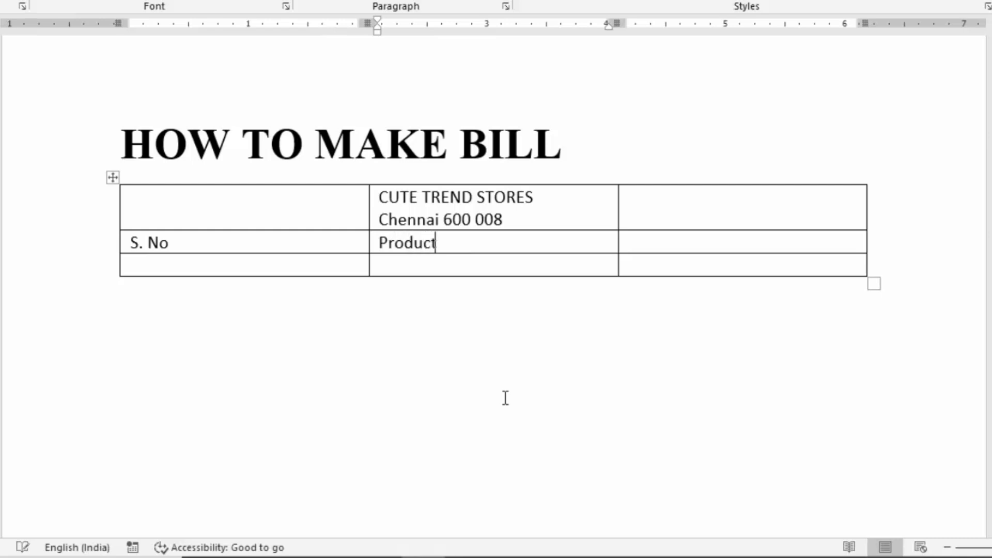
pyautogui.write('s')
pyautogui.press('Tab')
pyautogui.write('Qty')
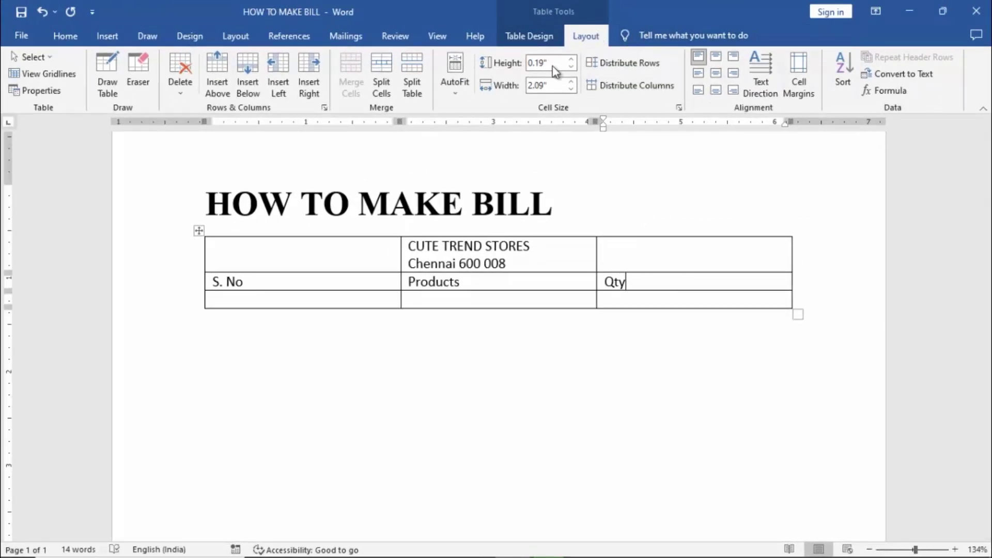
# Step: Insert a column to the right of Qty and head it Amount
pyautogui.click(316, 93)
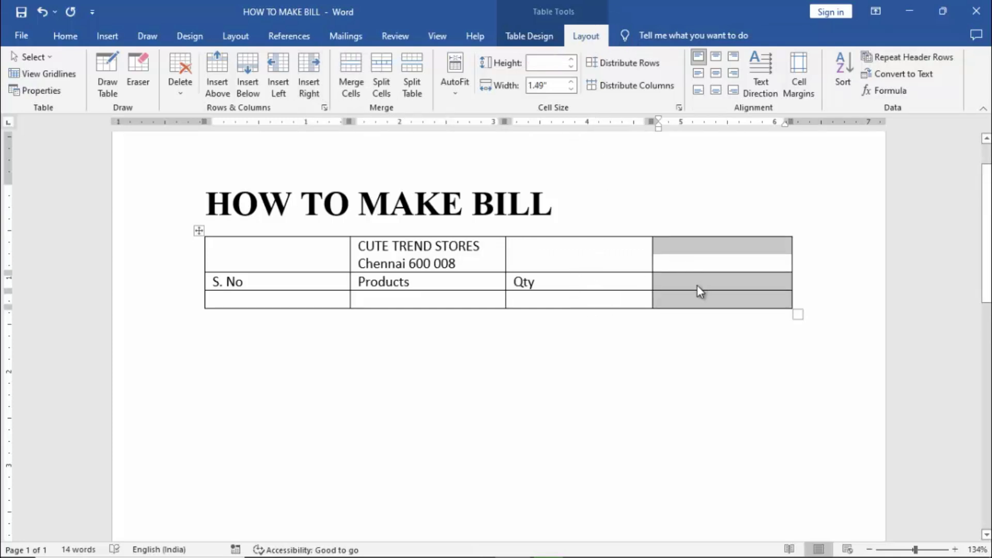
pyautogui.click(679, 284)
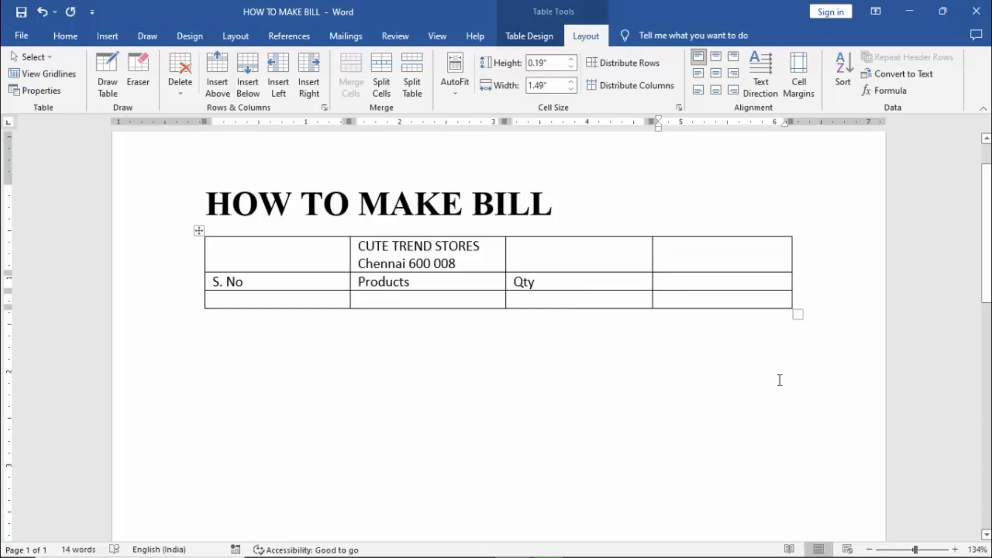
pyautogui.write('Amount')
# Step: Insert a column left of Amount and head it Price
pyautogui.click(280, 81)
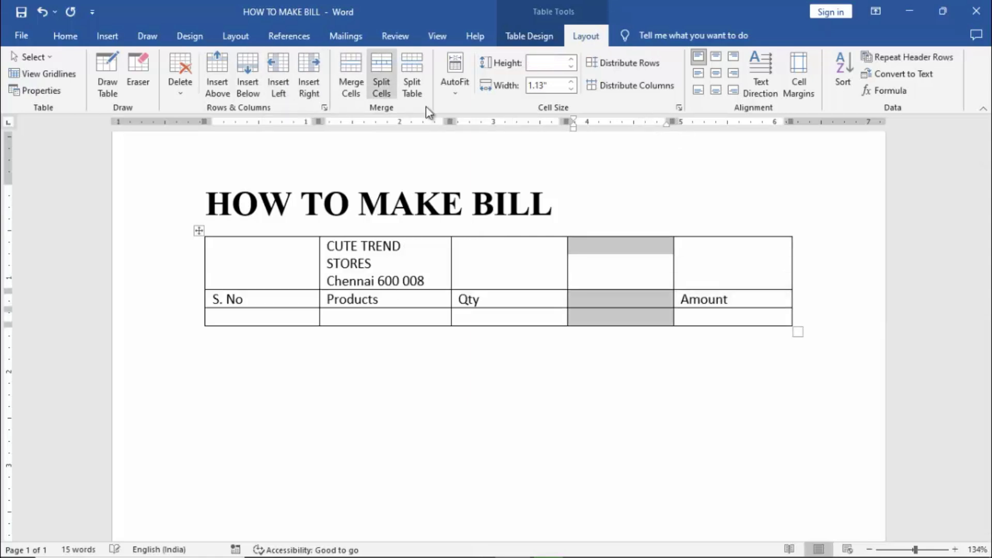
pyautogui.click(595, 303)
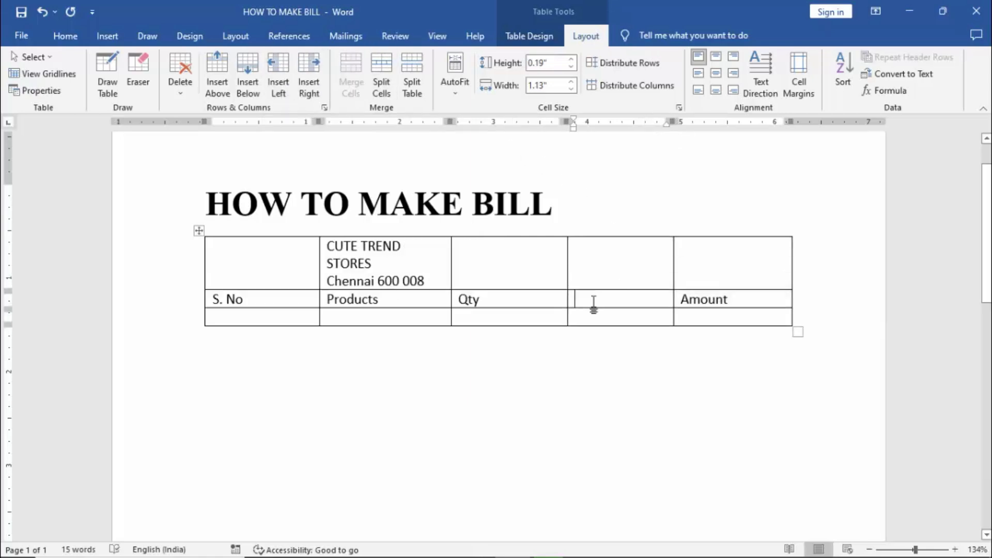
pyautogui.write('P')
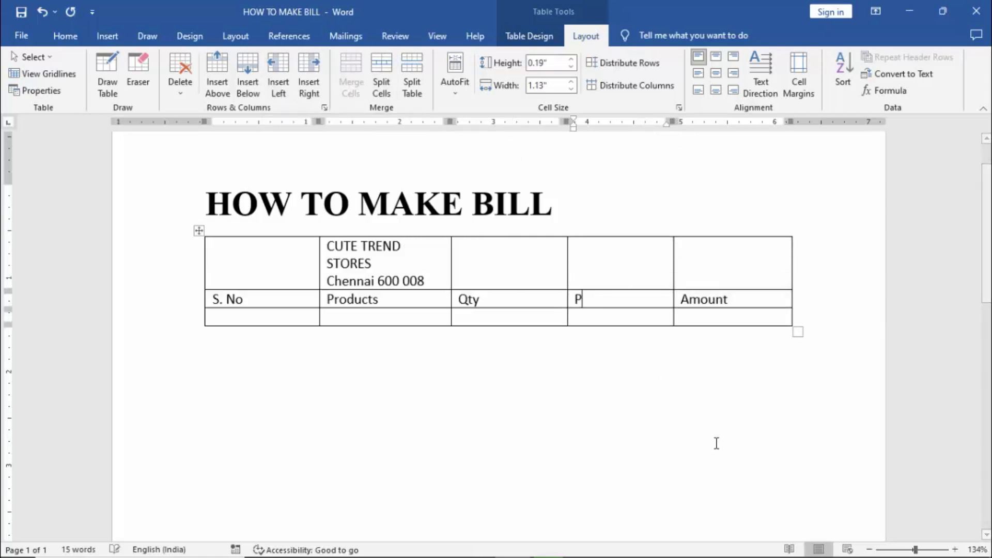
pyautogui.write('rice')
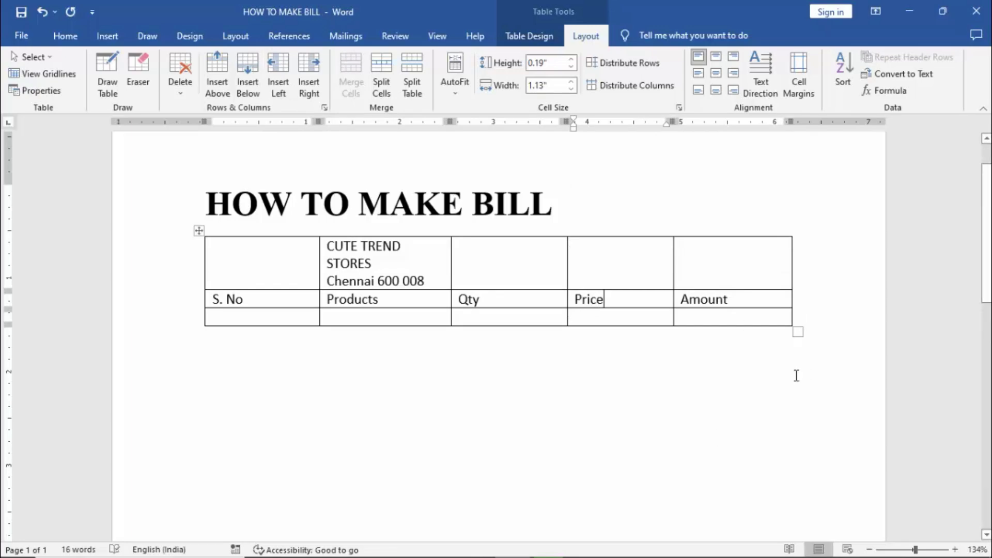
pyautogui.click(287, 283)
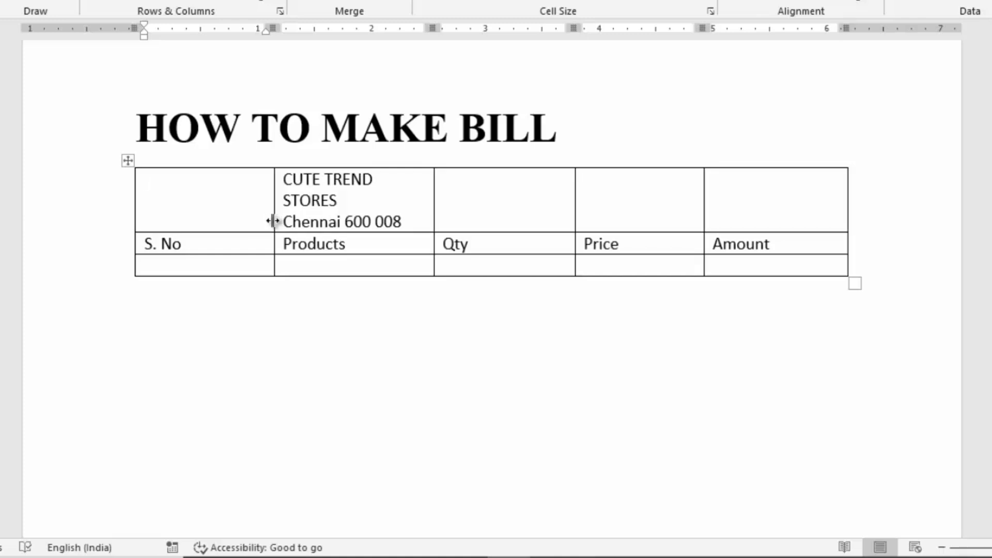
# Step: Narrow the S. No, Qty and Price columns, widen Products, and pull in the table's right edge
pyautogui.moveTo(272, 222); pyautogui.dragTo(194, 222)
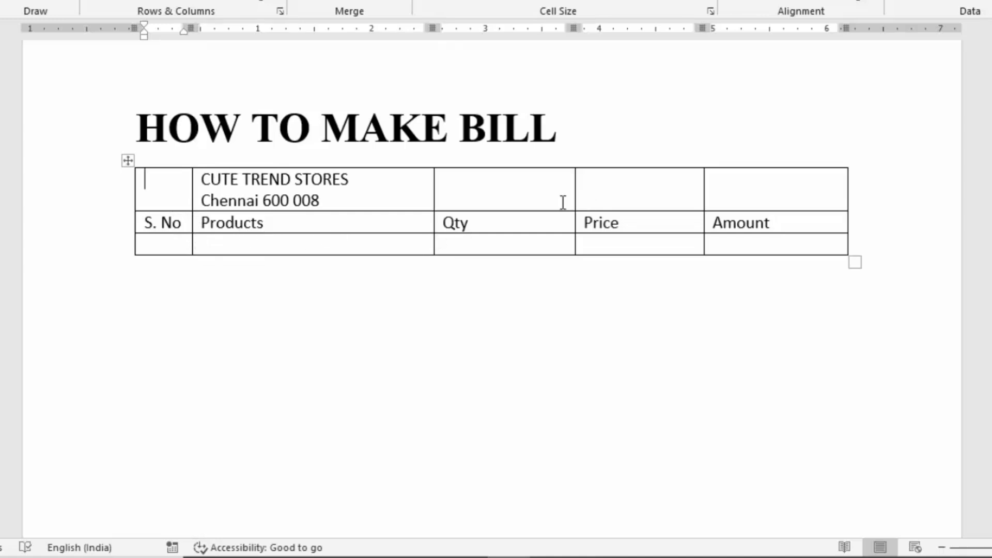
pyautogui.moveTo(576, 194); pyautogui.dragTo(512, 197)
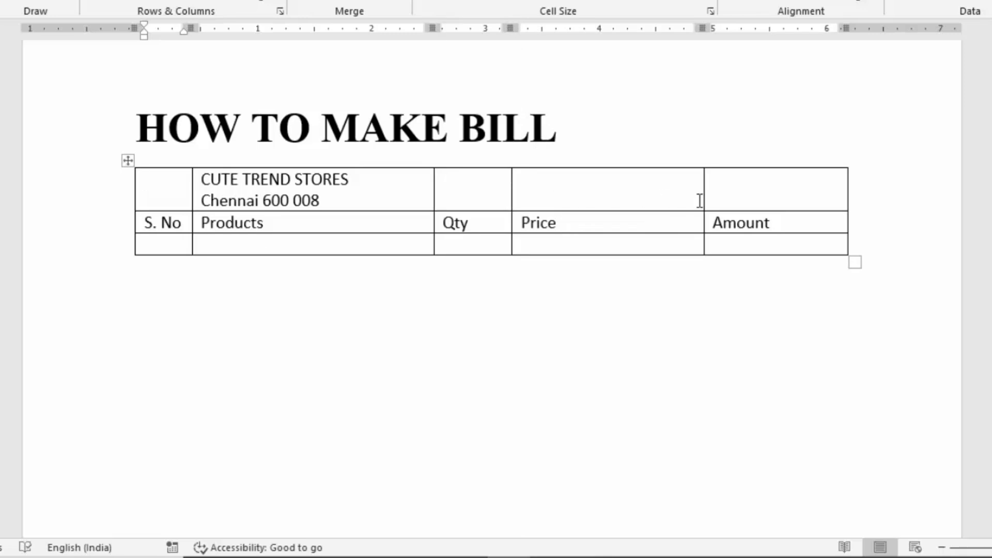
pyautogui.moveTo(704, 197); pyautogui.dragTo(606, 204)
pyautogui.moveTo(848, 190); pyautogui.dragTo(781, 193)
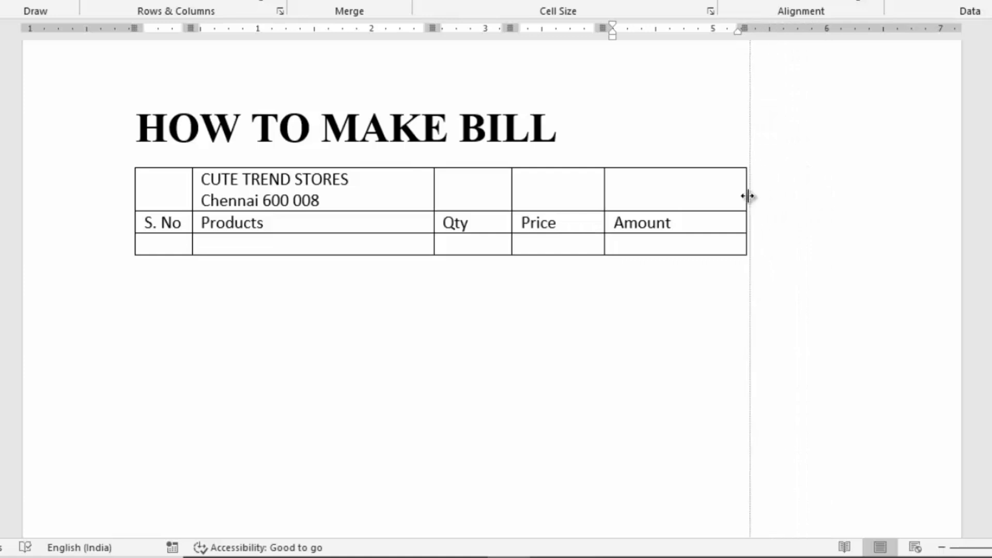
pyautogui.moveTo(782, 193); pyautogui.dragTo(779, 199)
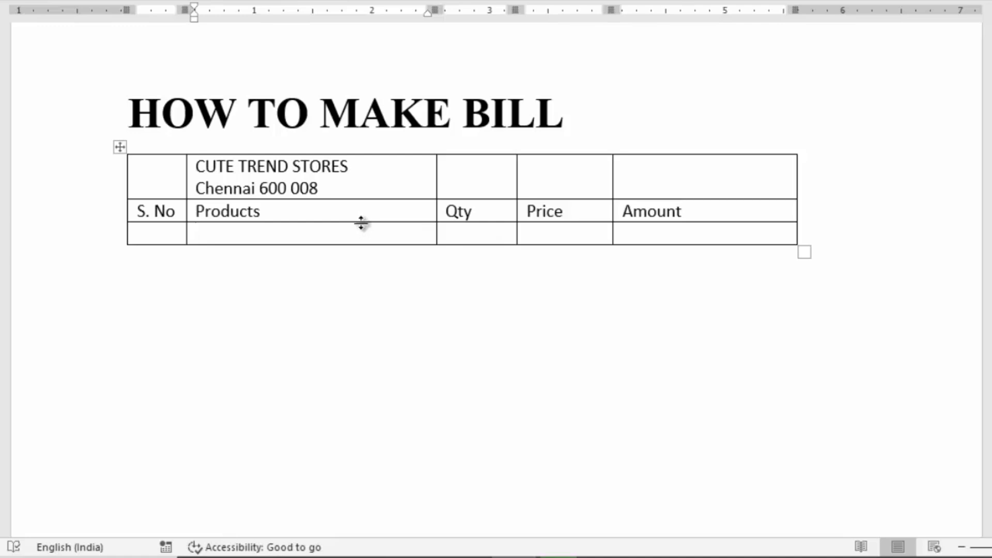
# Step: Make the Products heading row and the bottom row of the table taller
pyautogui.moveTo(362, 223); pyautogui.dragTo(361, 236)
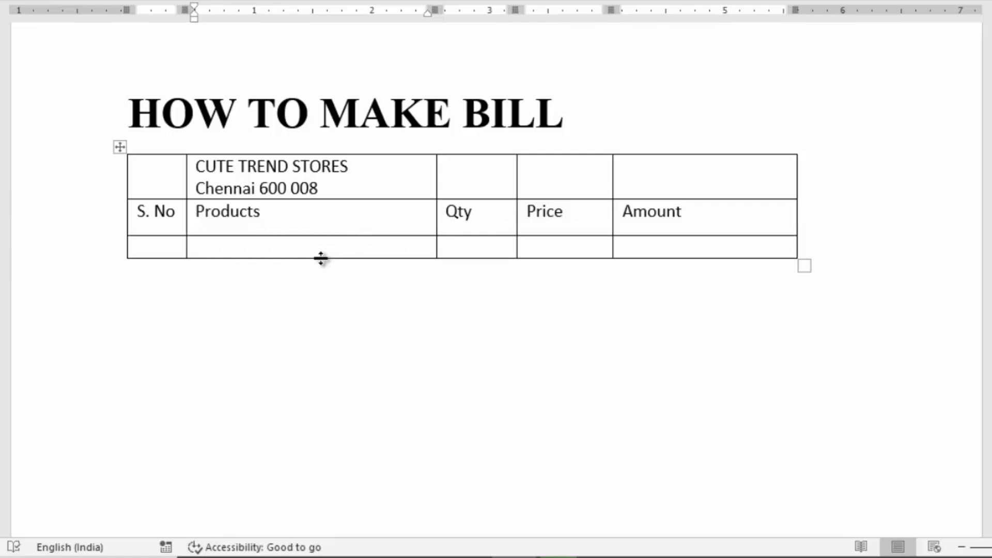
pyautogui.moveTo(320, 259); pyautogui.dragTo(323, 264)
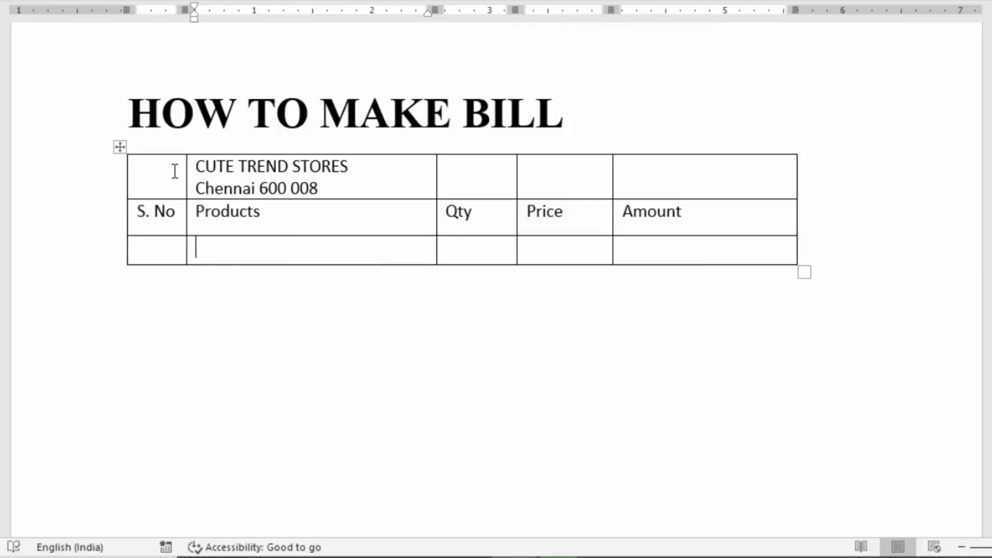
pyautogui.moveTo(175, 168); pyautogui.dragTo(378, 213)
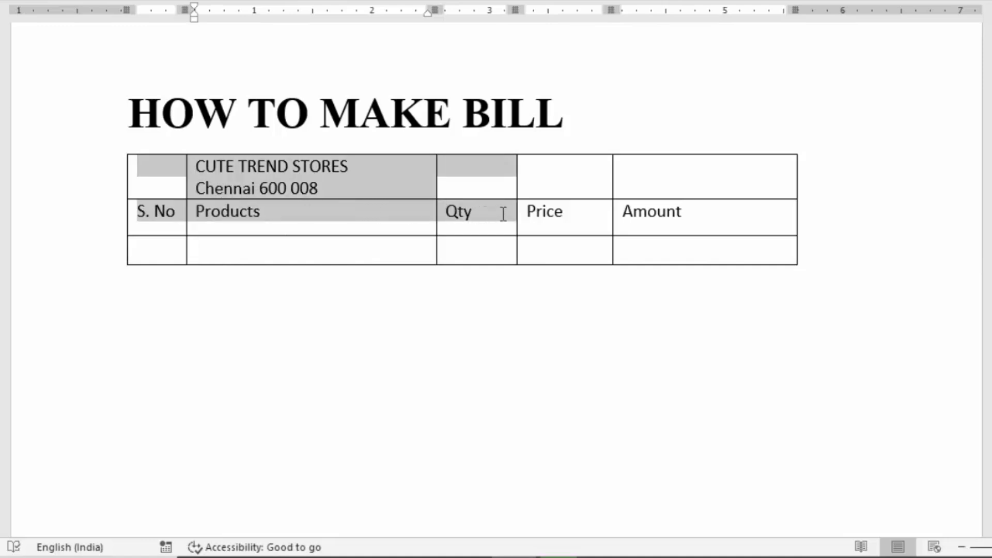
# Step: Apply Bold to the top two rows holding the store details and column headings
pyautogui.moveTo(378, 213); pyautogui.dragTo(652, 212)
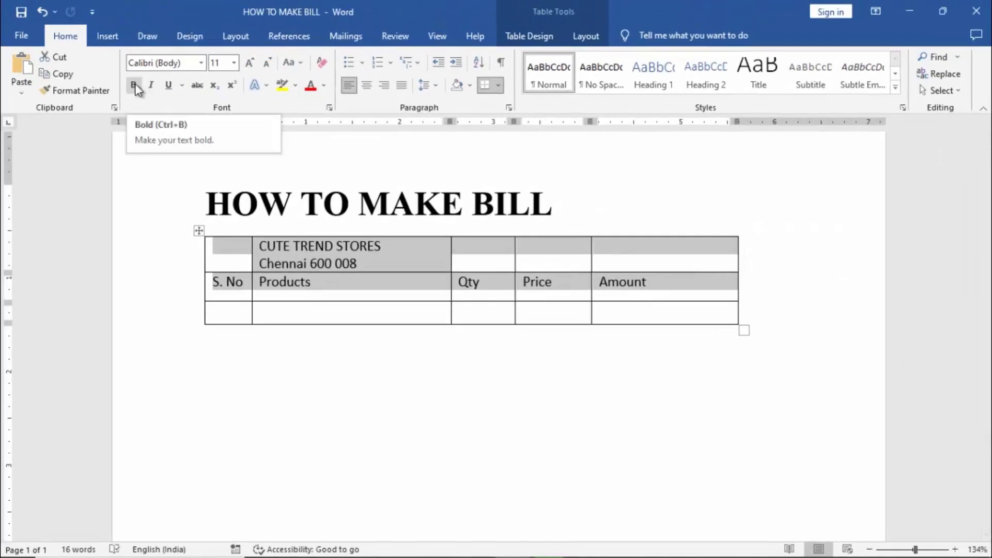
pyautogui.click(134, 85)
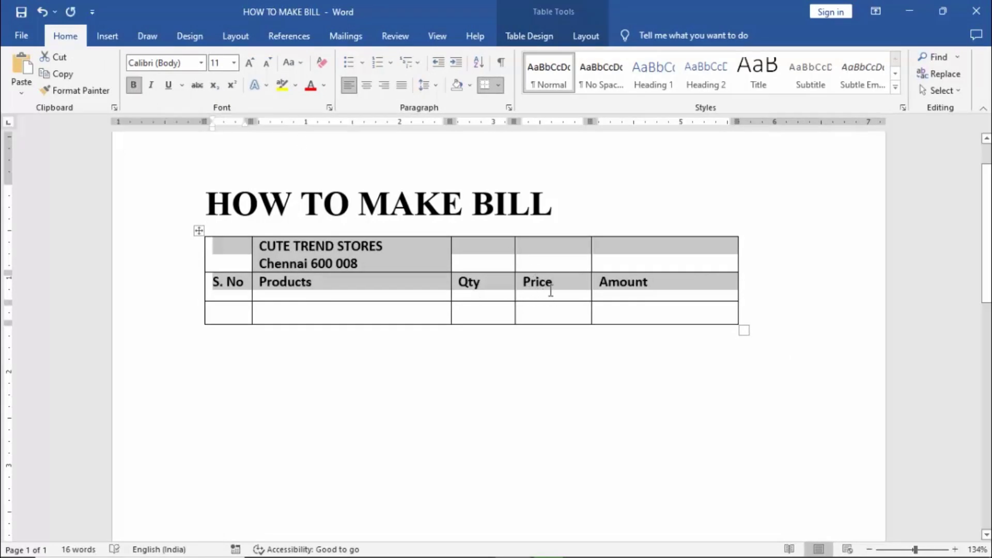
pyautogui.click(232, 315)
pyautogui.write('1')
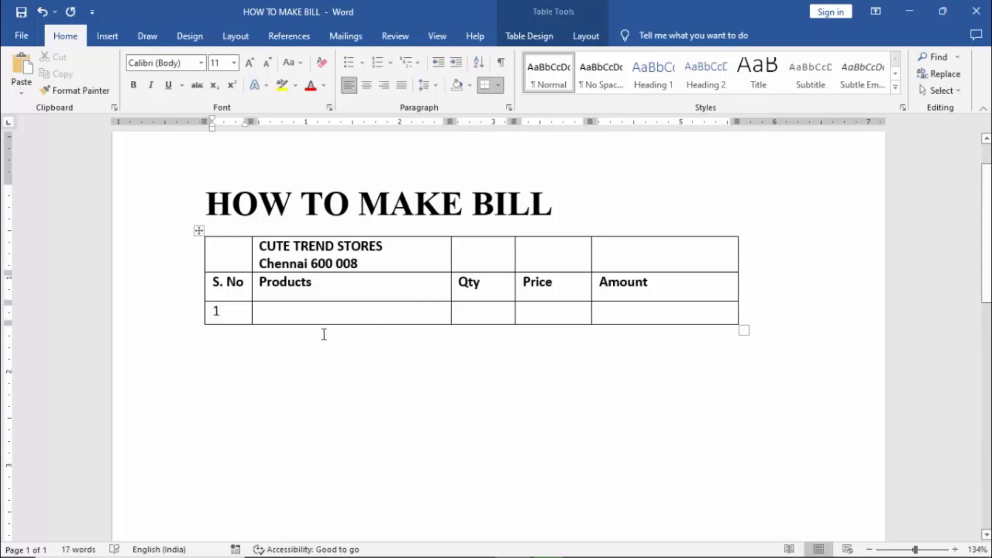
# Step: Enter Book with quantity 5 and price 200 in the first item row
pyautogui.click(315, 313)
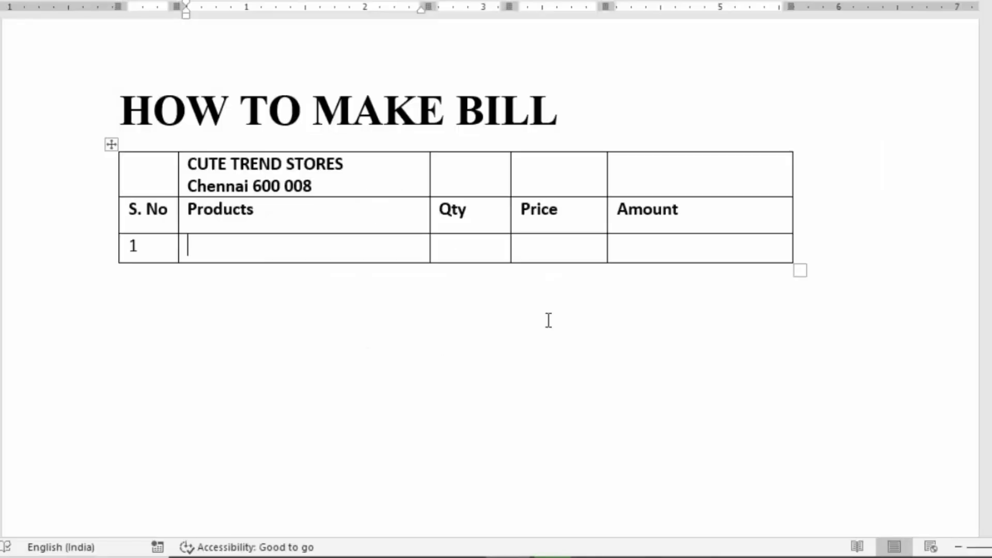
pyautogui.write('B')
pyautogui.write('ook')
pyautogui.press('Tab')
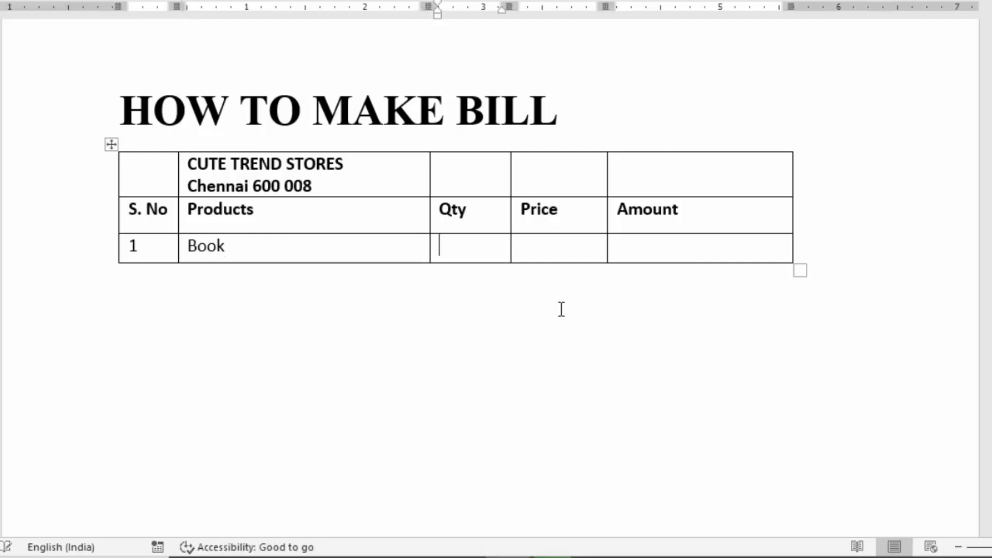
pyautogui.write('5')
pyautogui.press('Tab')
pyautogui.write('200')
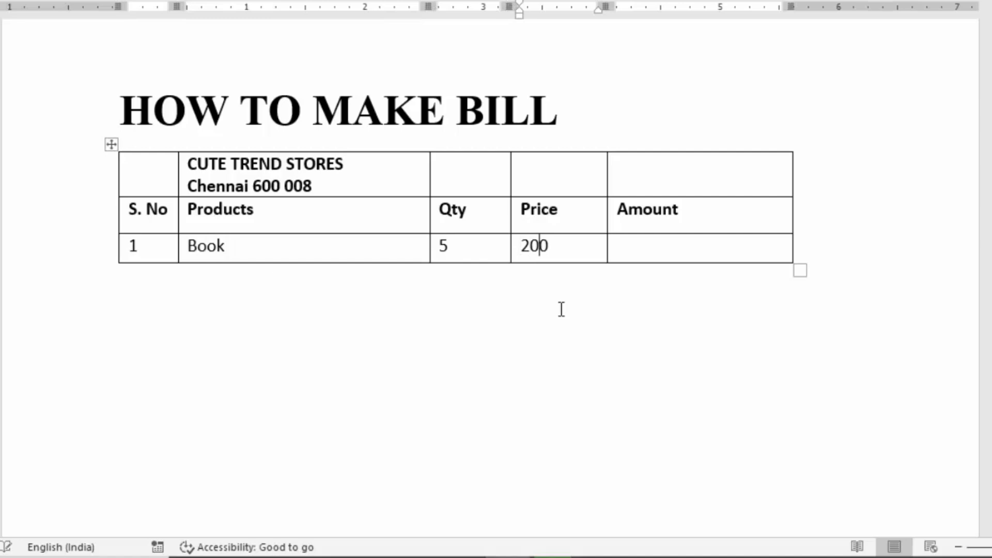
pyautogui.press('Tab')
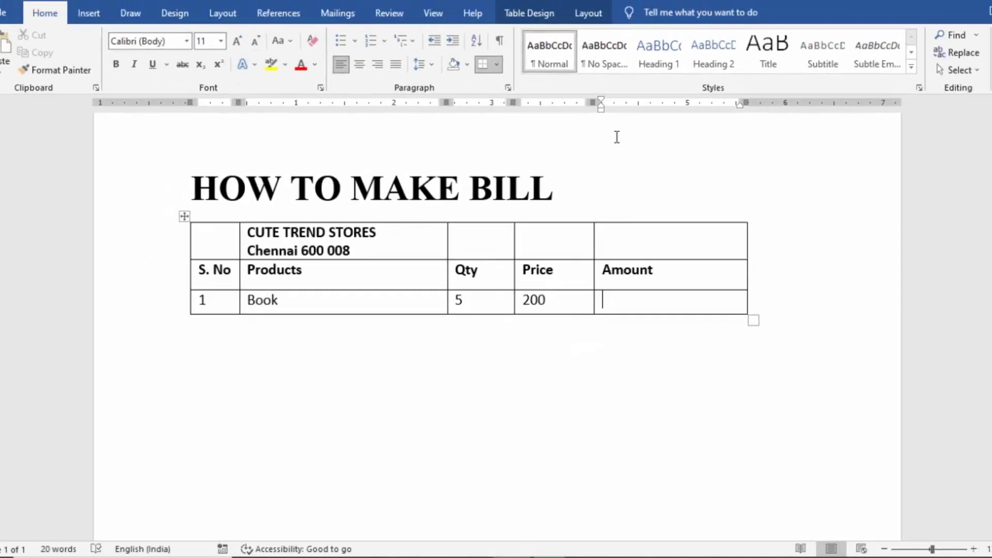
# Step: Insert an =PRODUCT(LEFT) formula into the Book row's Amount cell, giving 1000
pyautogui.click(591, 39)
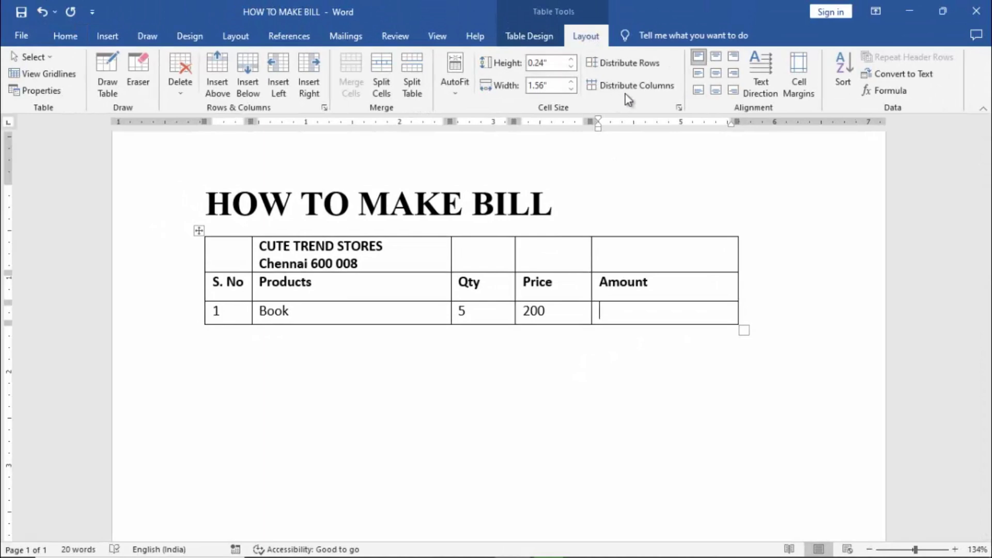
pyautogui.click(897, 97)
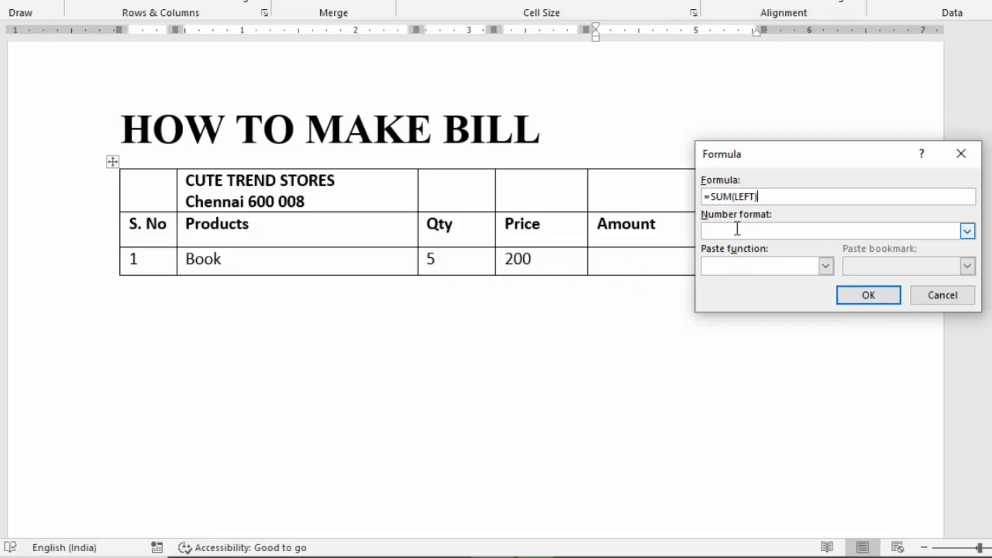
pyautogui.moveTo(734, 197); pyautogui.dragTo(714, 197)
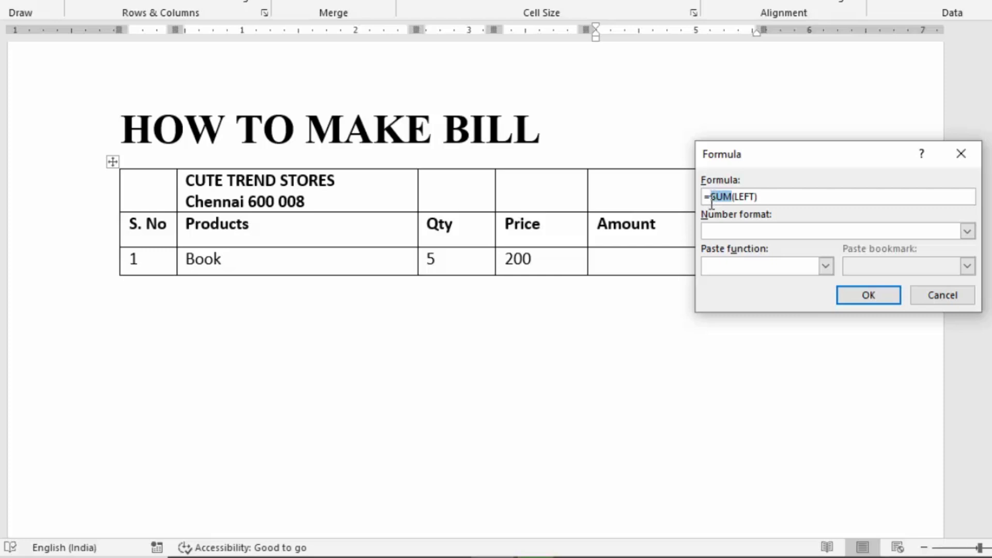
pyautogui.write('pro')
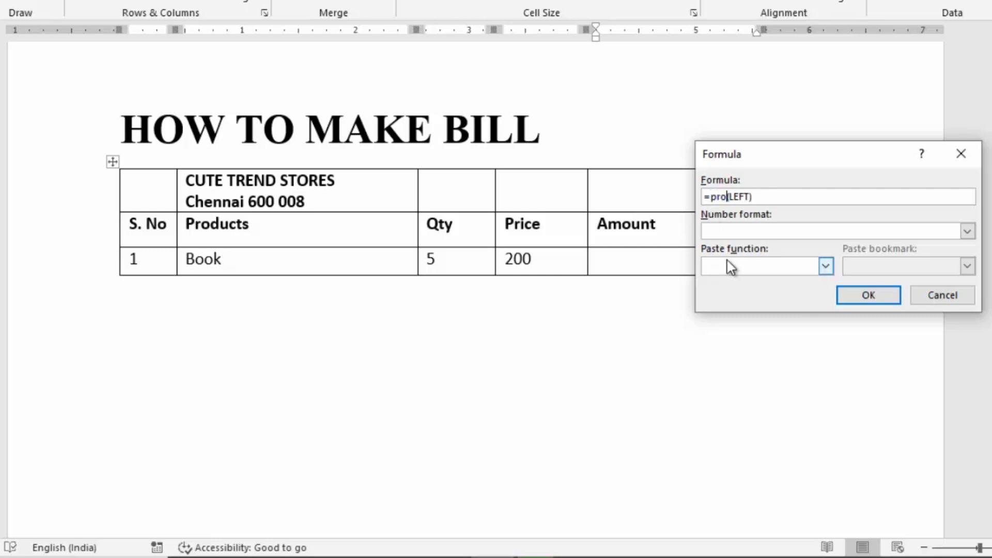
pyautogui.write('duct')
pyautogui.click(878, 293)
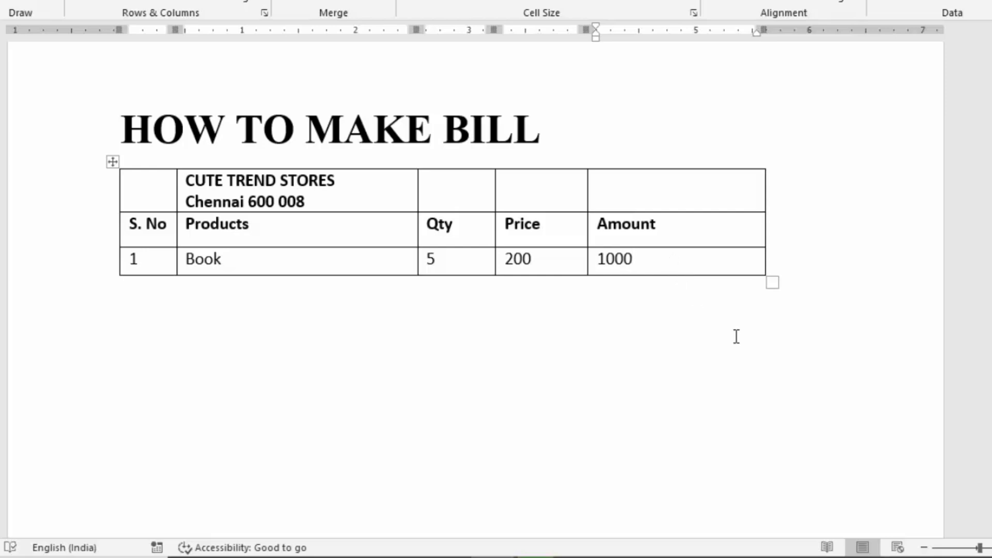
# Step: Try adding an empty row after the Book row with Enter and Tab, undoing each attempt
pyautogui.press('Return')
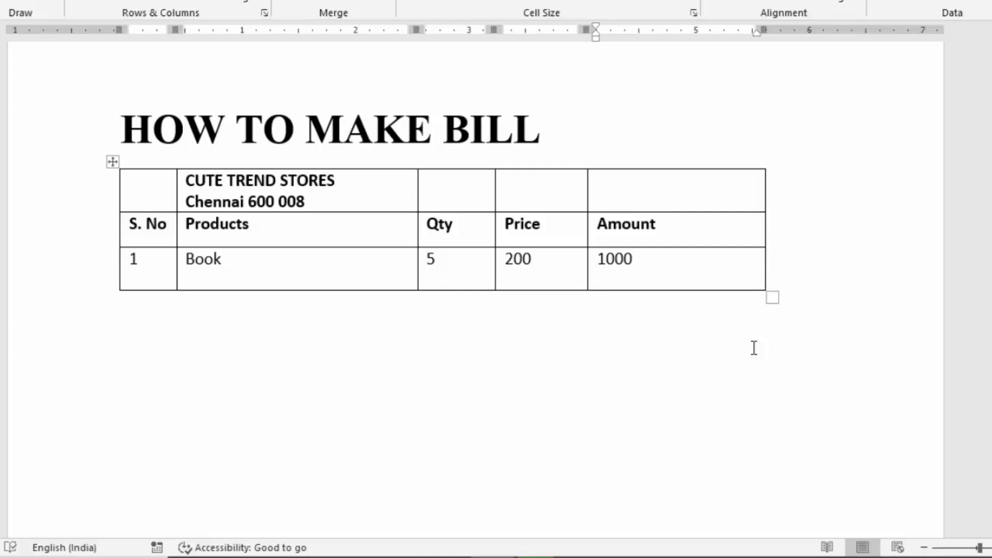
pyautogui.press('BackSpace')
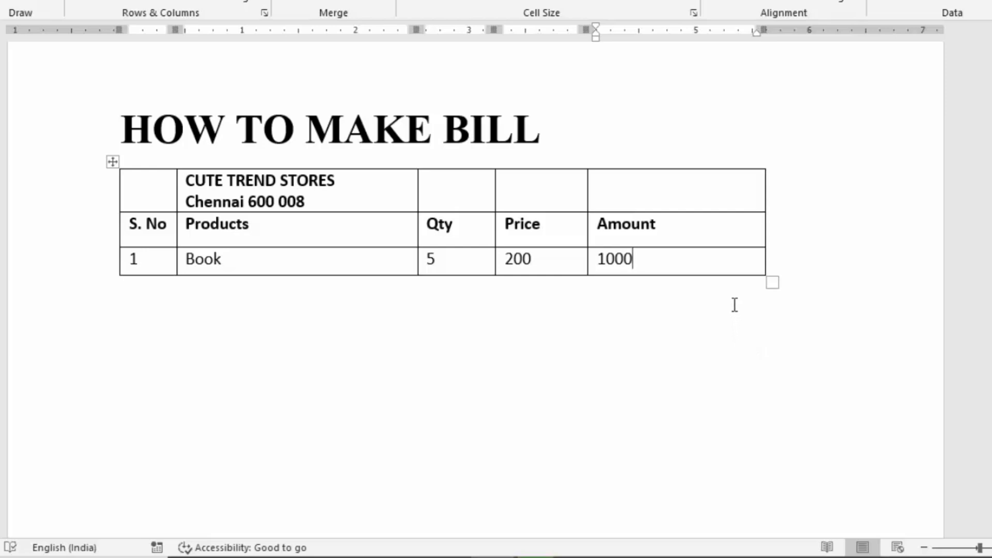
pyautogui.press('Tab')
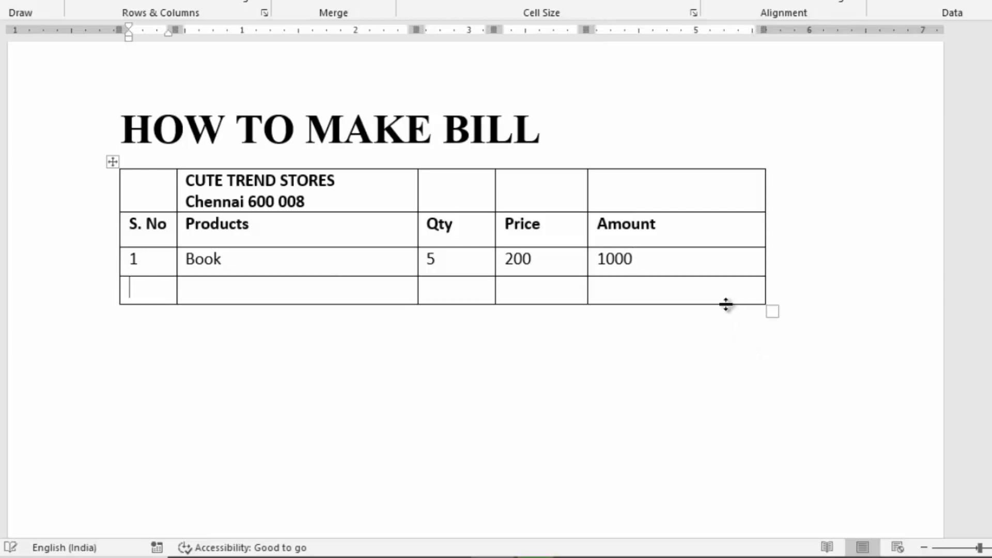
pyautogui.press('Tab')
pyautogui.press('Tab')
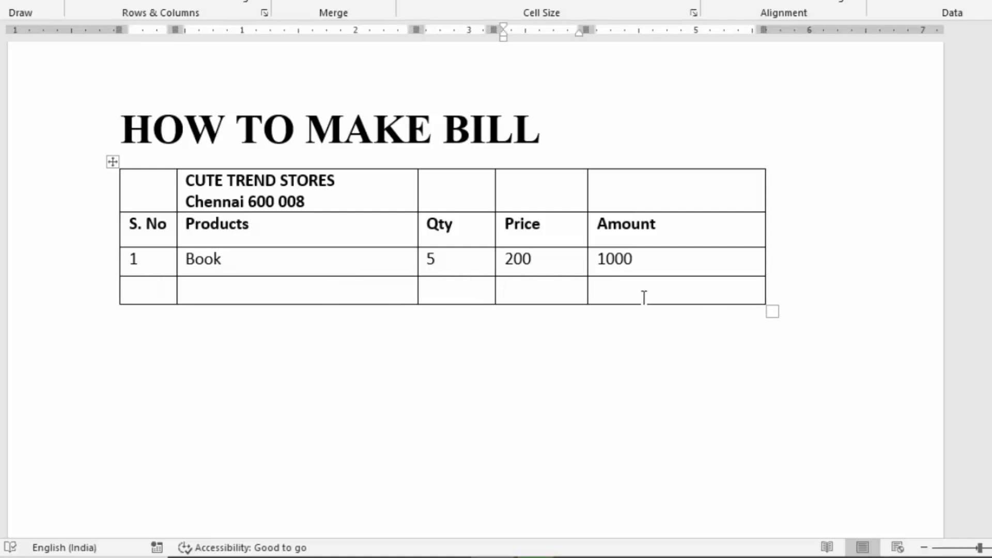
pyautogui.hotkey('ctrl', 'z')
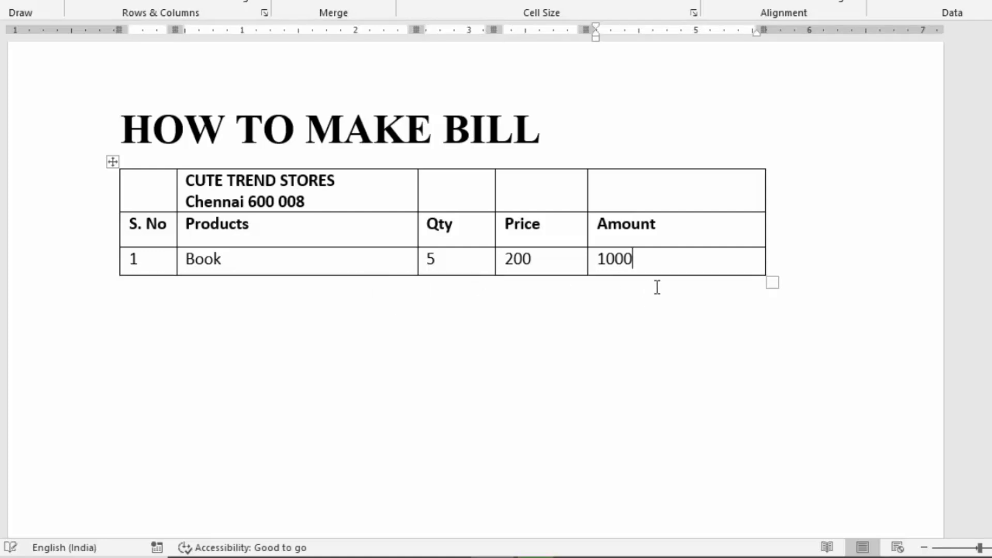
pyautogui.click(774, 262)
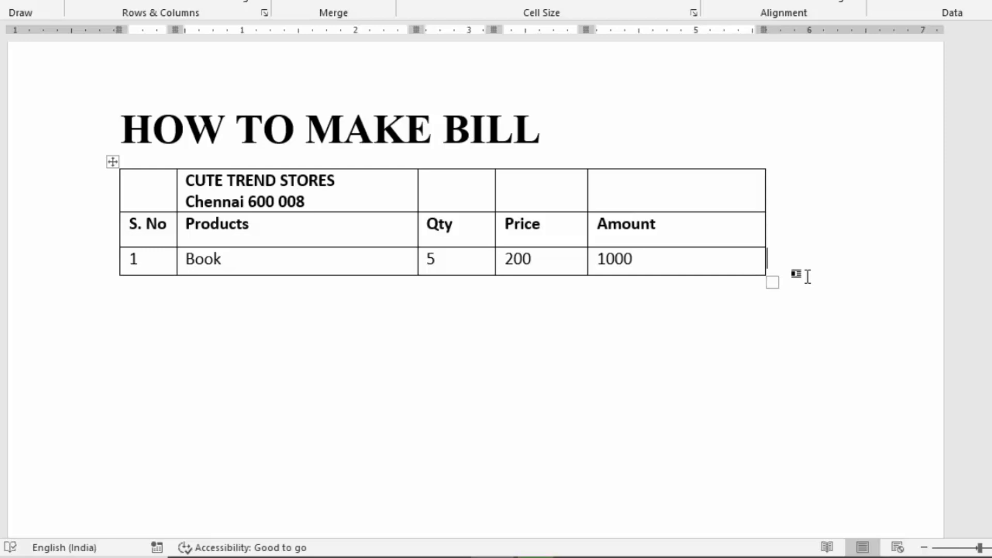
pyautogui.press('Return')
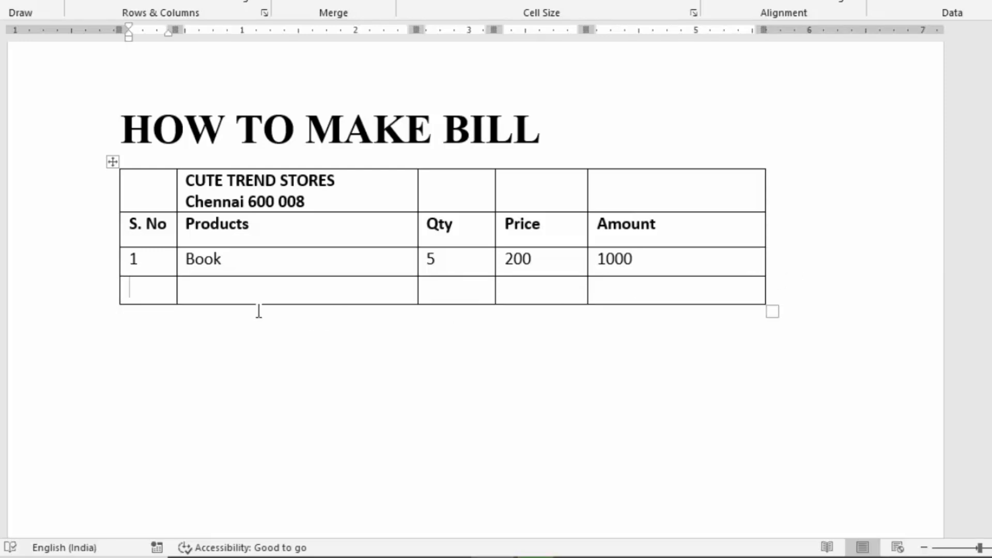
pyautogui.hotkey('ctrl', 'z')
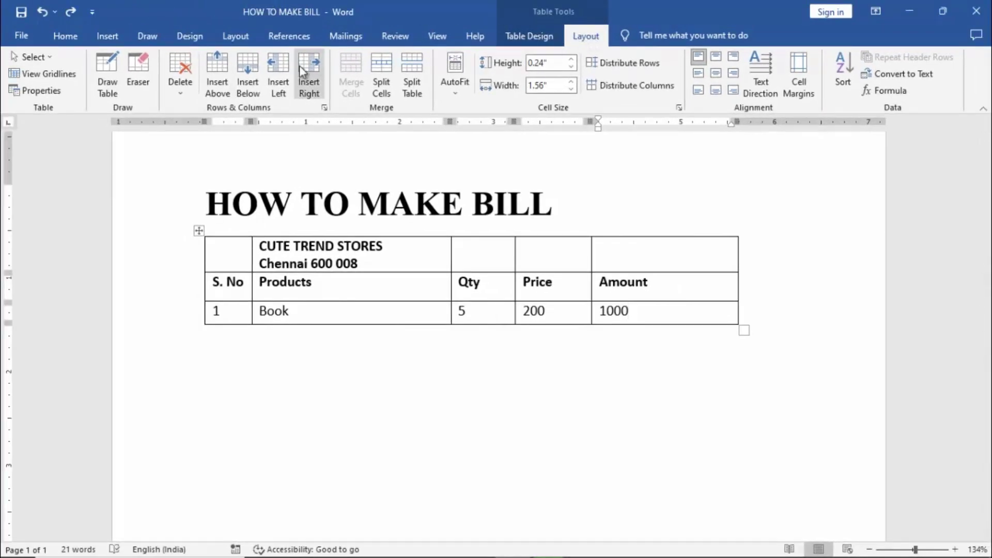
# Step: Insert two empty rows below Book, then copy and paste them for two more
pyautogui.click(251, 95)
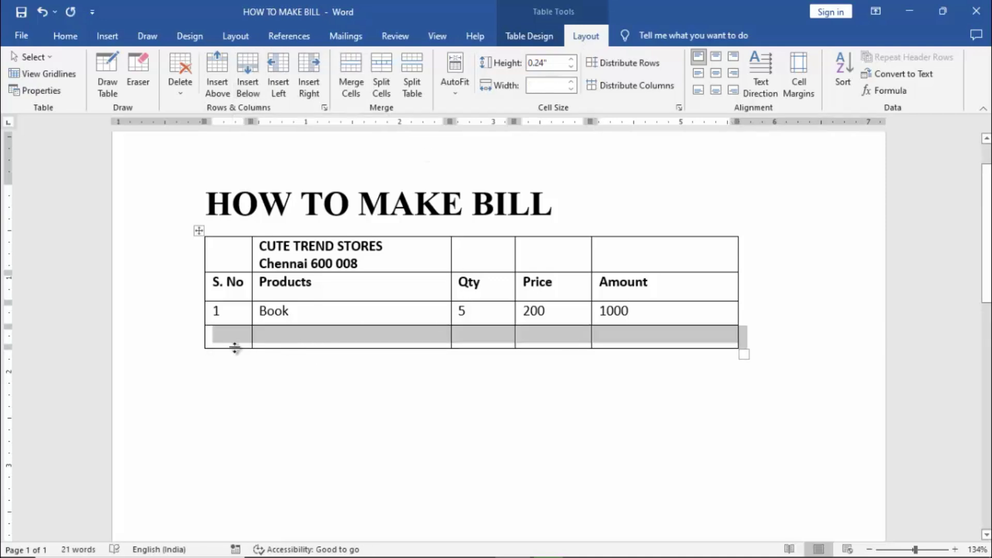
pyautogui.click(750, 338)
pyautogui.press('Return')
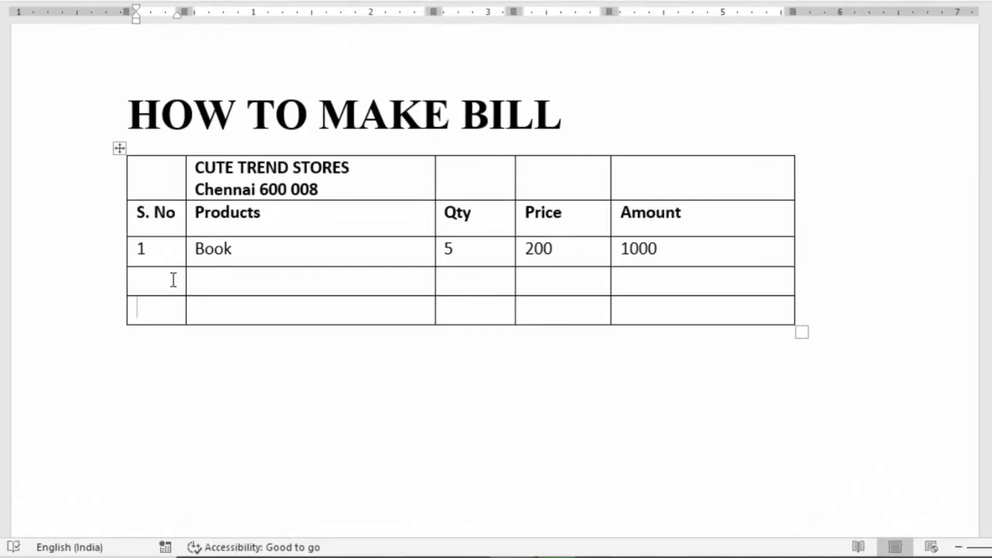
pyautogui.click(173, 282)
pyautogui.moveTo(181, 289); pyautogui.dragTo(664, 317)
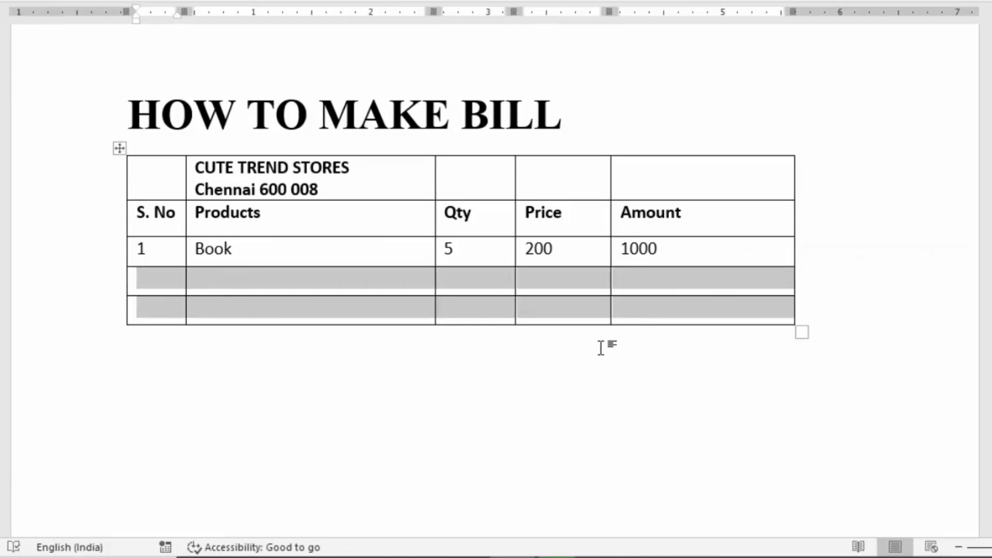
pyautogui.click(427, 350)
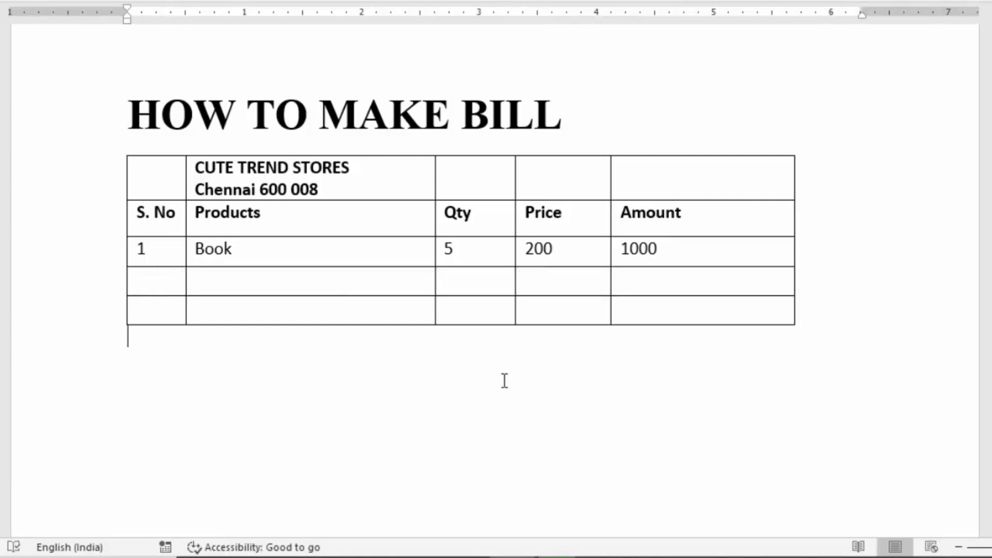
pyautogui.hotkey('ctrl', 'v')
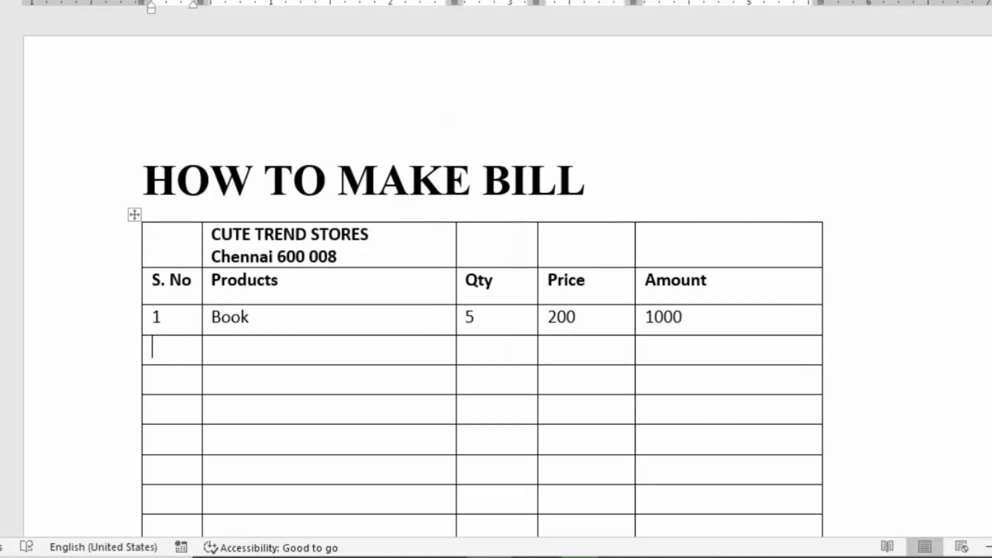
# Step: Enter item 3: Gum, quantity 2, price 20, amount 40
pyautogui.write('3')
pyautogui.click(212, 348)
pyautogui.write('Gu')
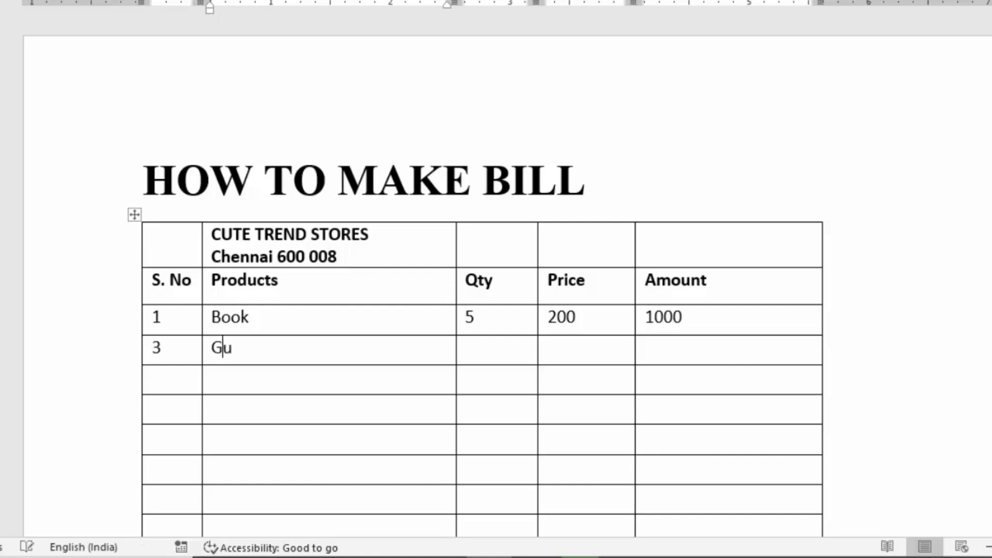
pyautogui.write('m')
pyautogui.press('Tab')
pyautogui.write('2')
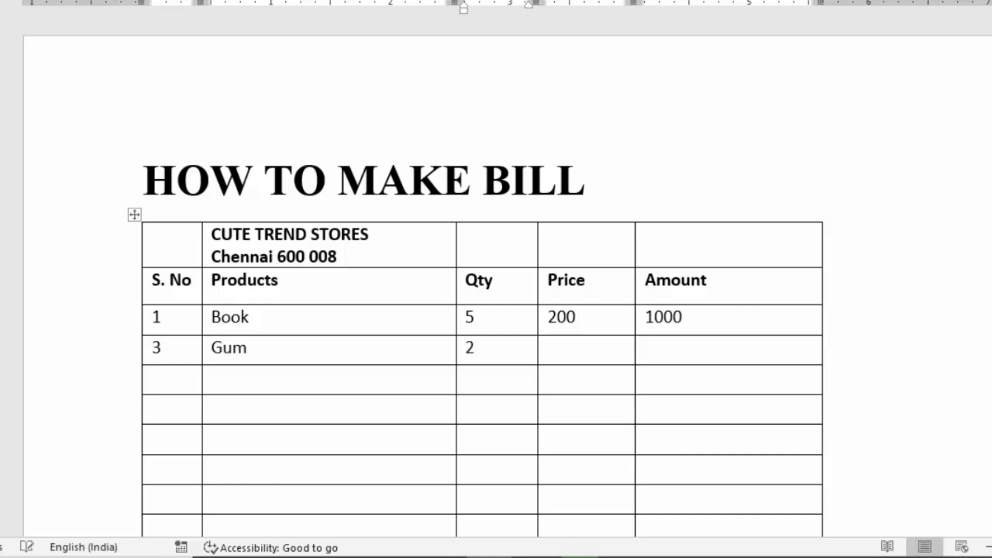
pyautogui.press('Tab')
pyautogui.write('2')
pyautogui.write('0')
pyautogui.press('Tab')
pyautogui.write('40')
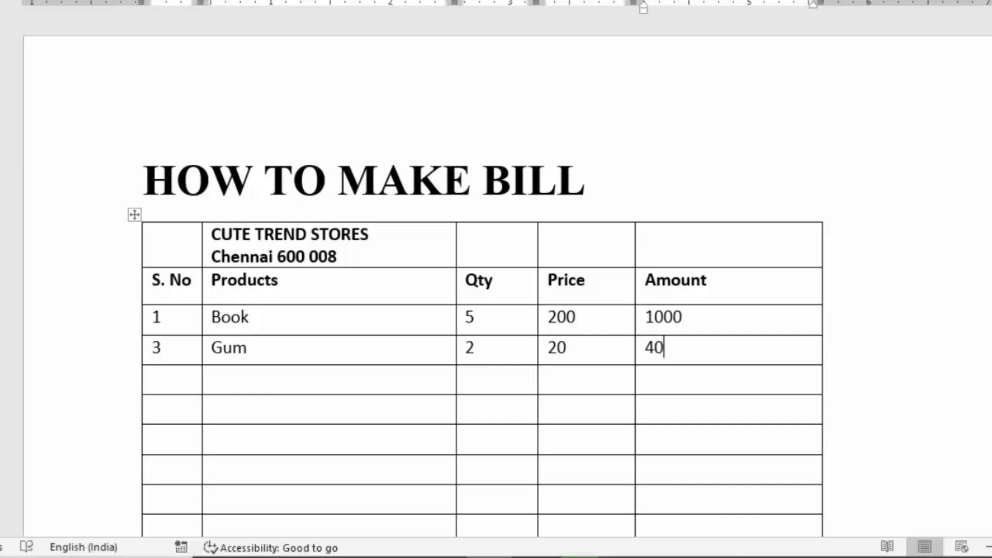
pyautogui.press('Tab')
# Step: Enter item 4: Pencil Box, quantity 3, price 100, amount 300
pyautogui.write('4')
pyautogui.press('Tab')
pyautogui.write('P')
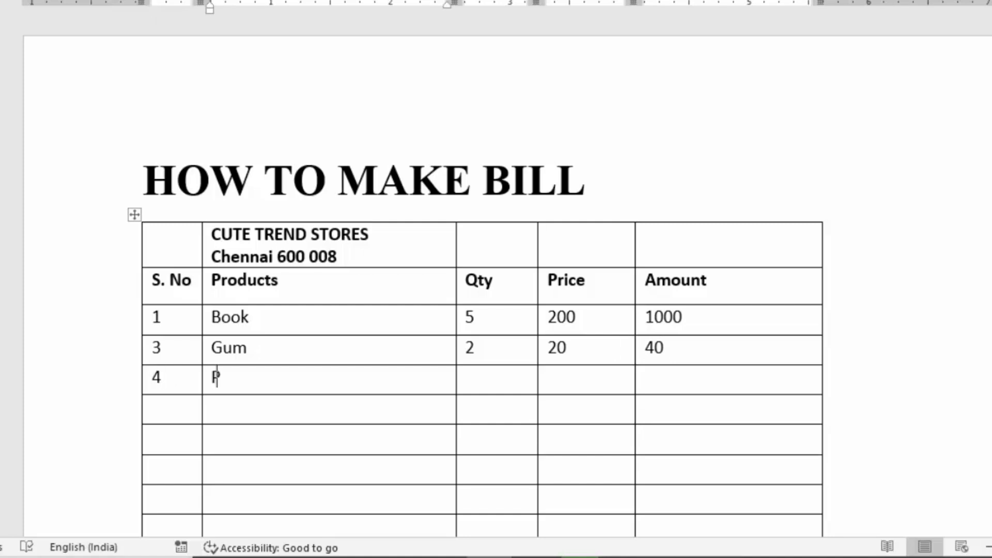
pyautogui.write('encil B')
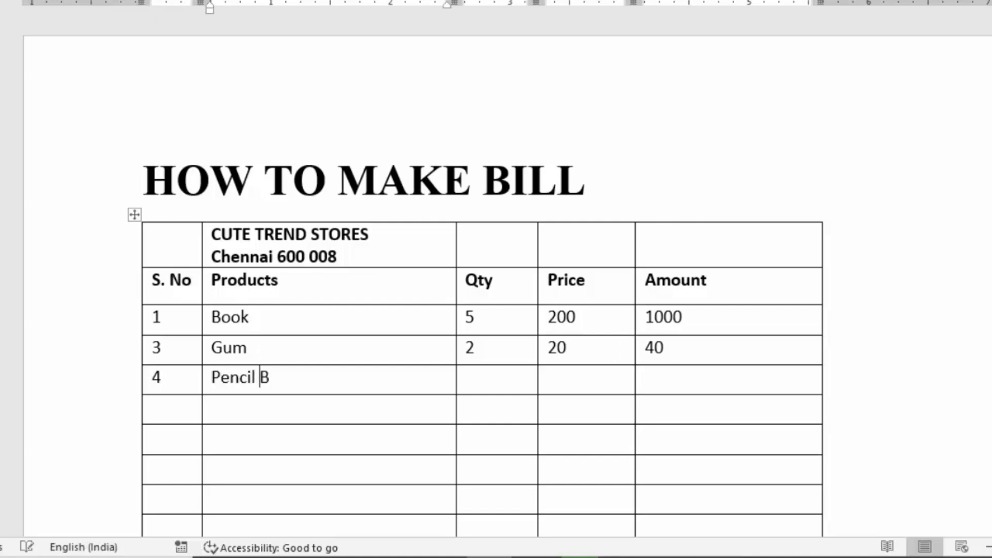
pyautogui.write('ox')
pyautogui.press('Tab')
pyautogui.write('3')
pyautogui.press('Tab')
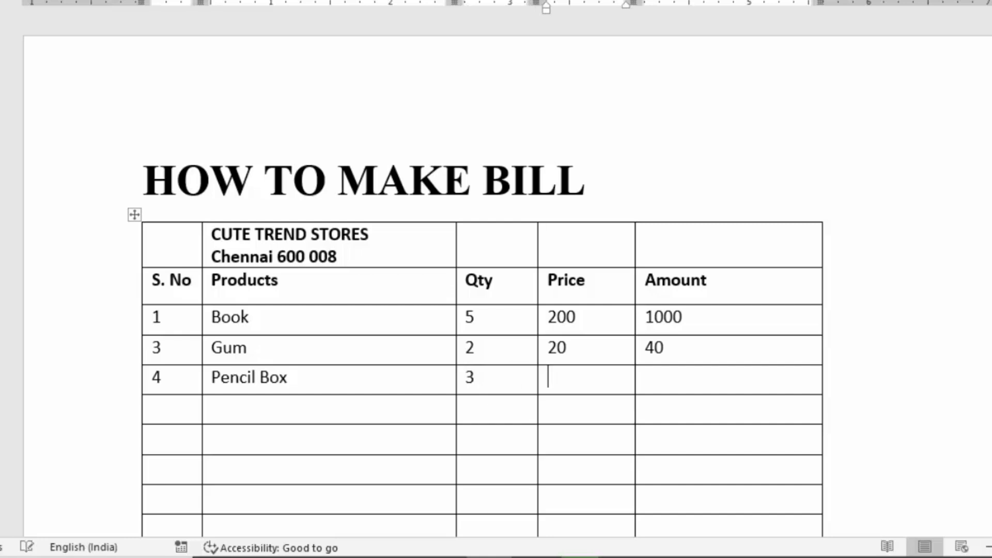
pyautogui.write('100')
pyautogui.press('Tab')
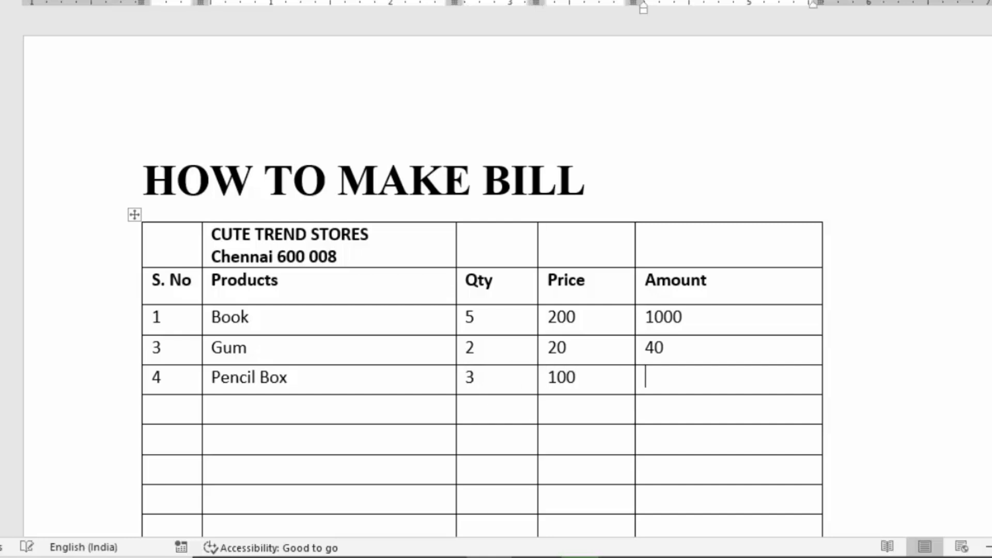
pyautogui.write('300')
pyautogui.press('Tab')
# Step: Enter item 5: Pencil, quantity 1, price 50, amount 50
pyautogui.write('5')
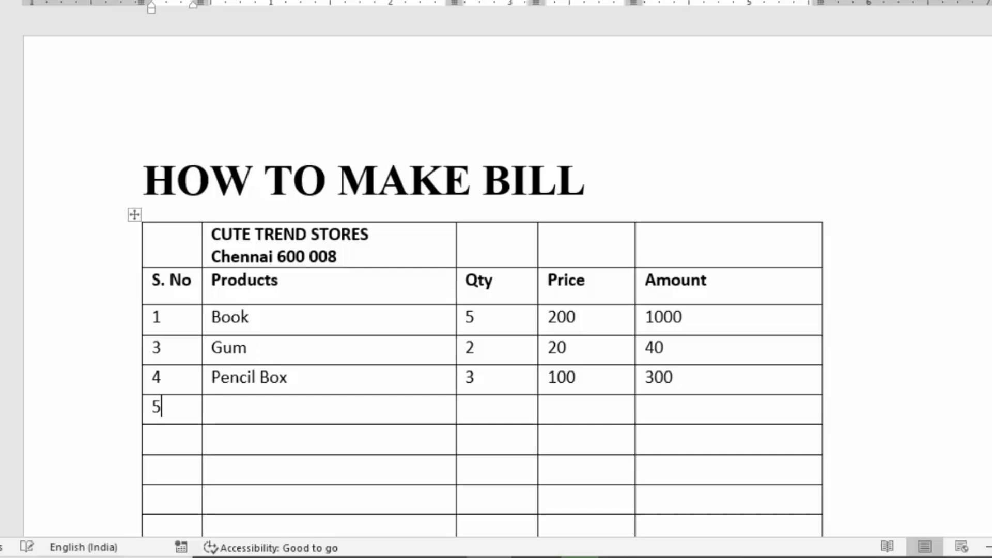
pyautogui.press('Tab')
pyautogui.write('Pe')
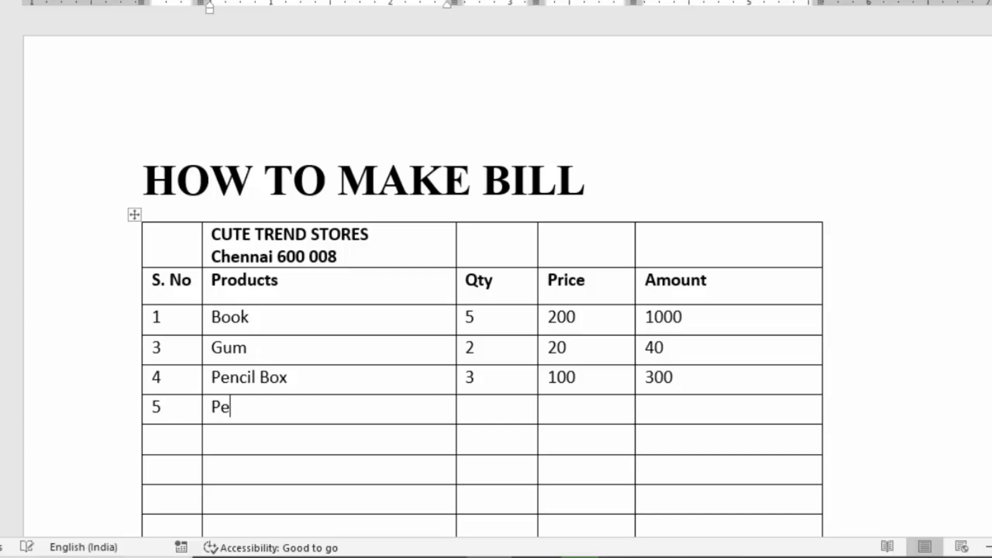
pyautogui.write('ncil')
pyautogui.press('Tab')
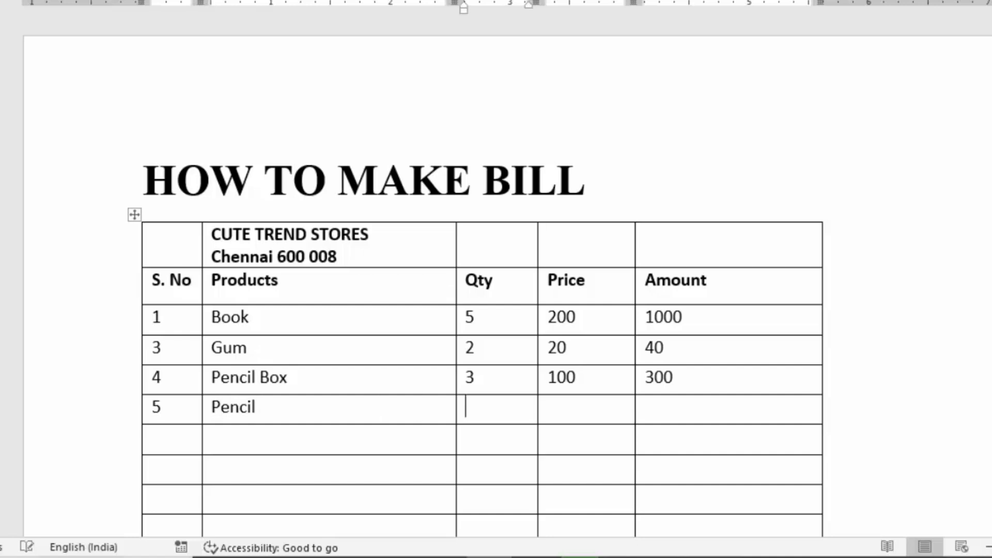
pyautogui.write('1')
pyautogui.press('Tab')
pyautogui.write('50')
pyautogui.press('Tab')
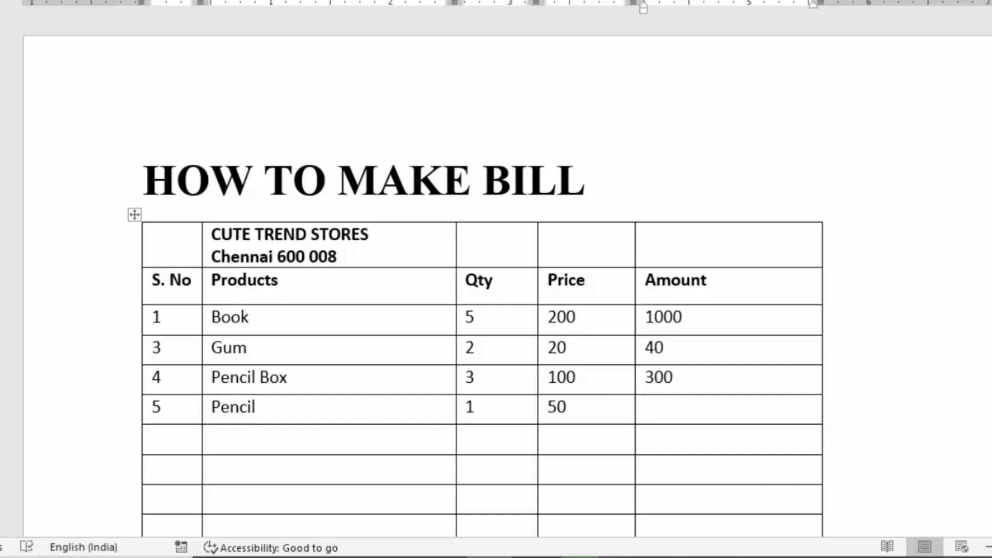
pyautogui.write('50')
pyautogui.press('Tab')
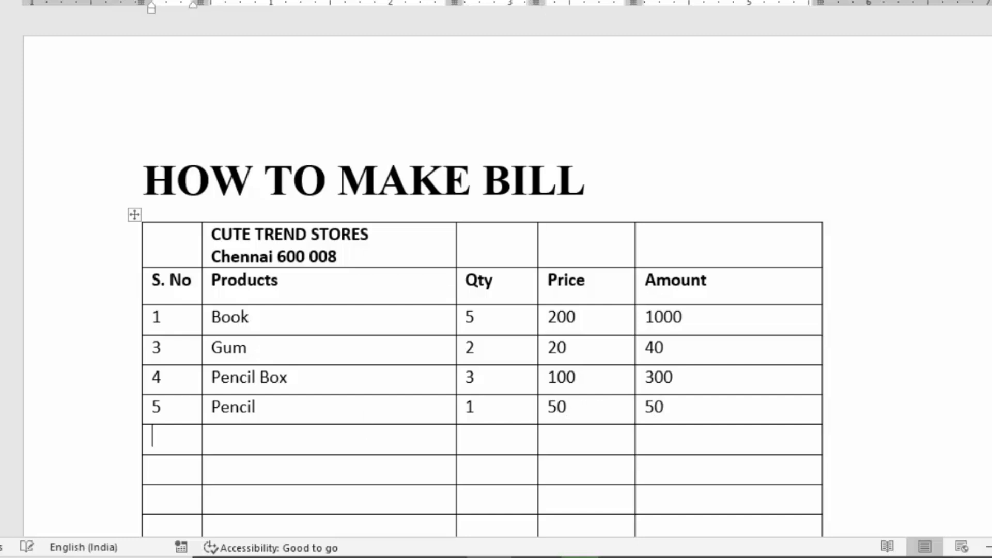
# Step: Enter item 6: Ruler, quantity 2, price 25, amount 100
pyautogui.write('6')
pyautogui.press('Tab')
pyautogui.write('R')
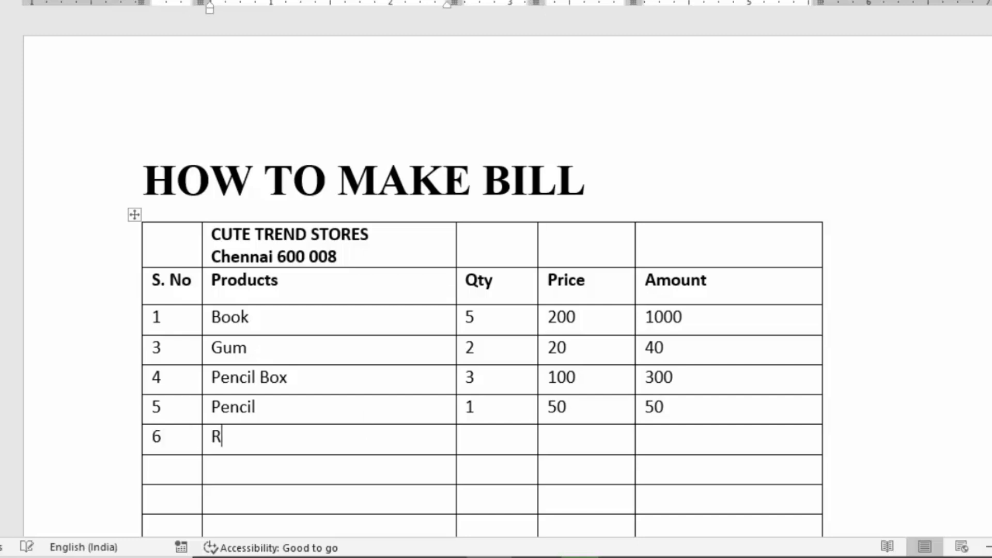
pyautogui.write('uler')
pyautogui.press('Tab')
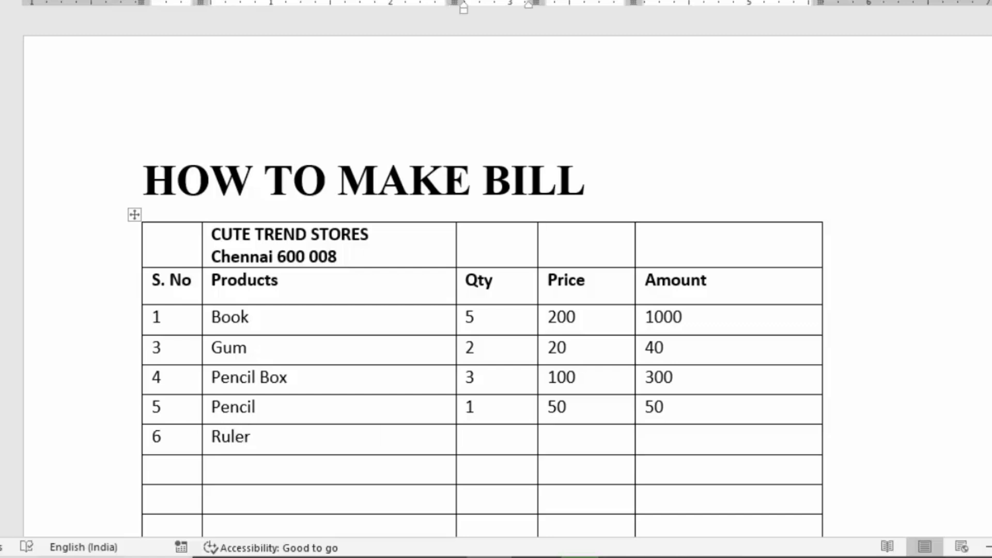
pyautogui.write('2')
pyautogui.press('Tab')
pyautogui.write('25')
pyautogui.press('Tab')
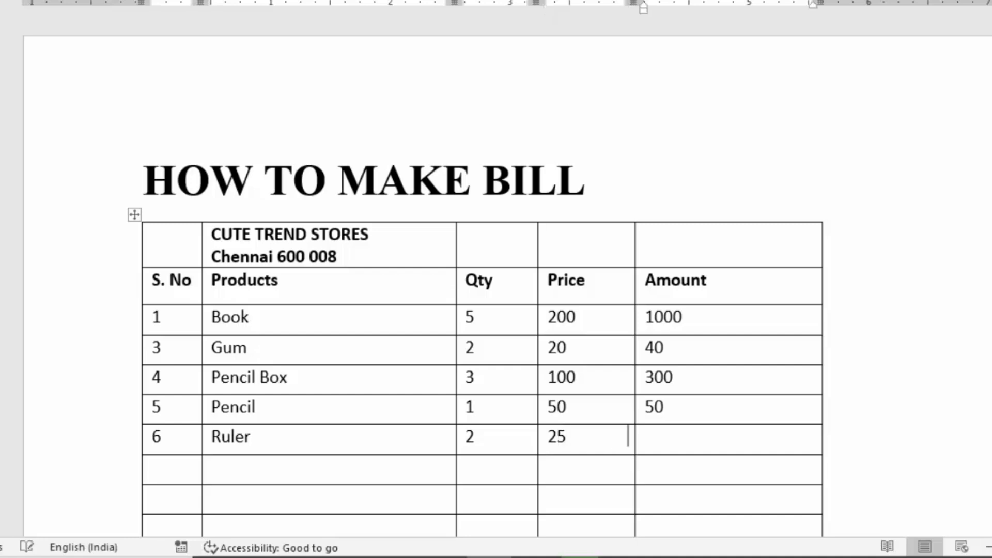
pyautogui.write('100')
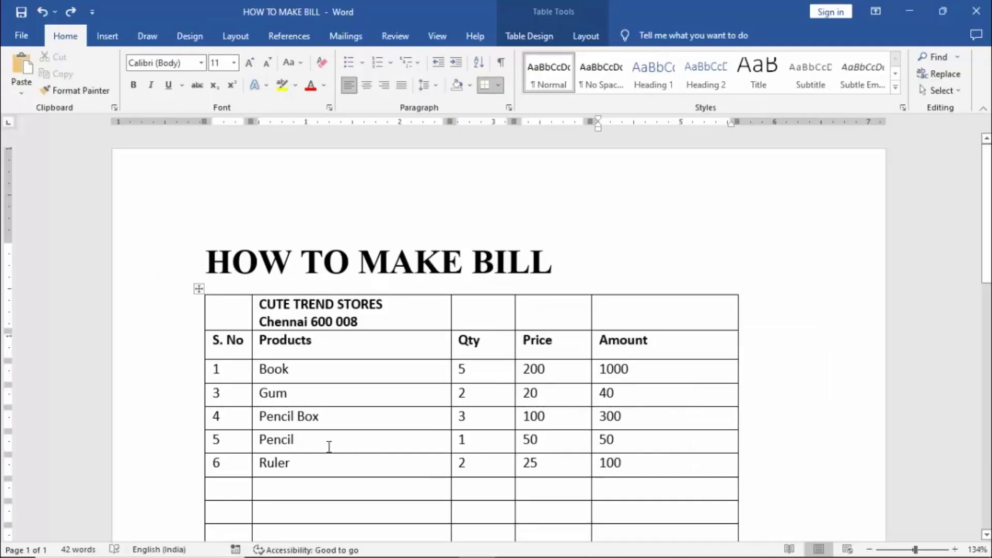
# Step: Append ' (Packet)' to the Pencil product name
pyautogui.click(328, 446)
pyautogui.write('(')
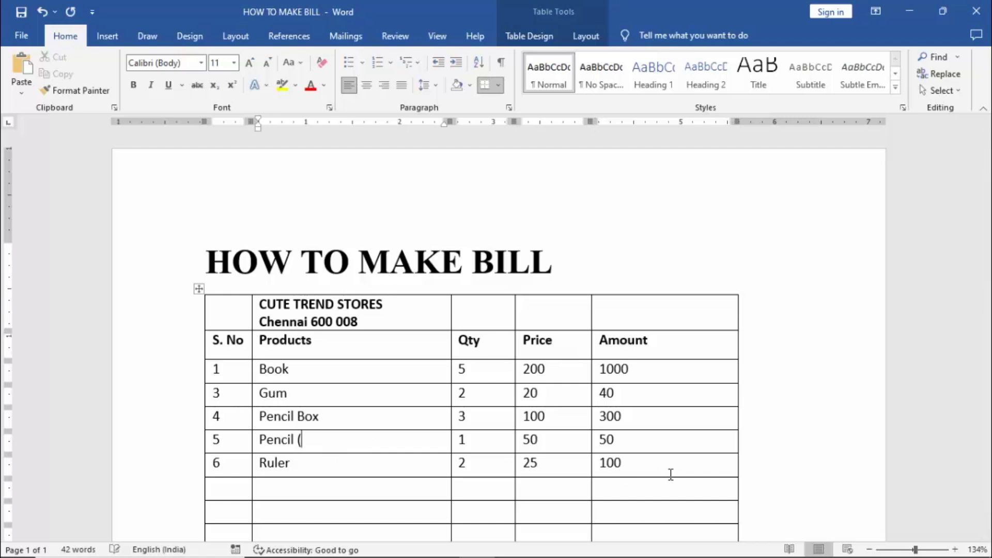
pyautogui.write('Pac')
pyautogui.write('ket')
pyautogui.write(')')
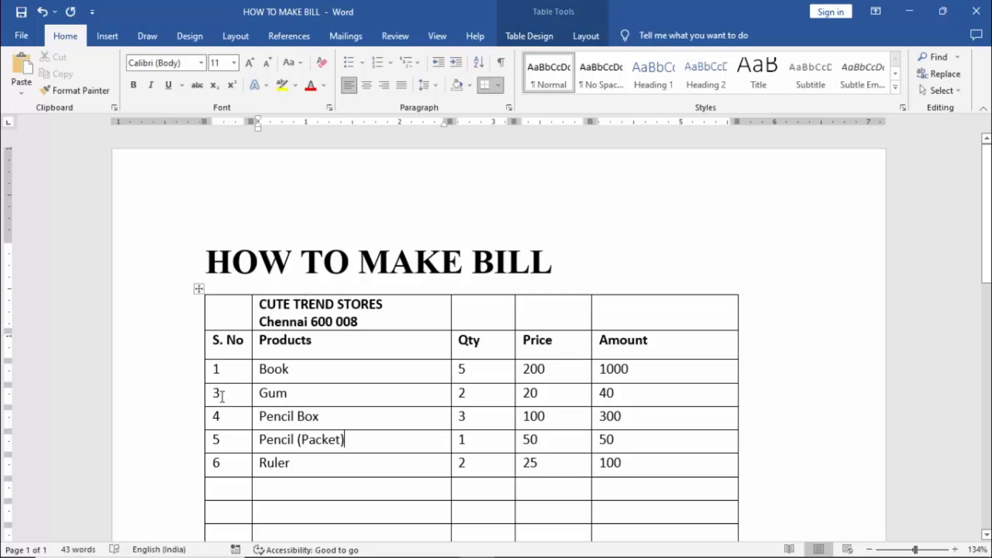
pyautogui.click(658, 394)
# Step: Insert a row above the Gum row from the context menu, undo it, and reopen the menu
pyautogui.rightClick(657, 396)
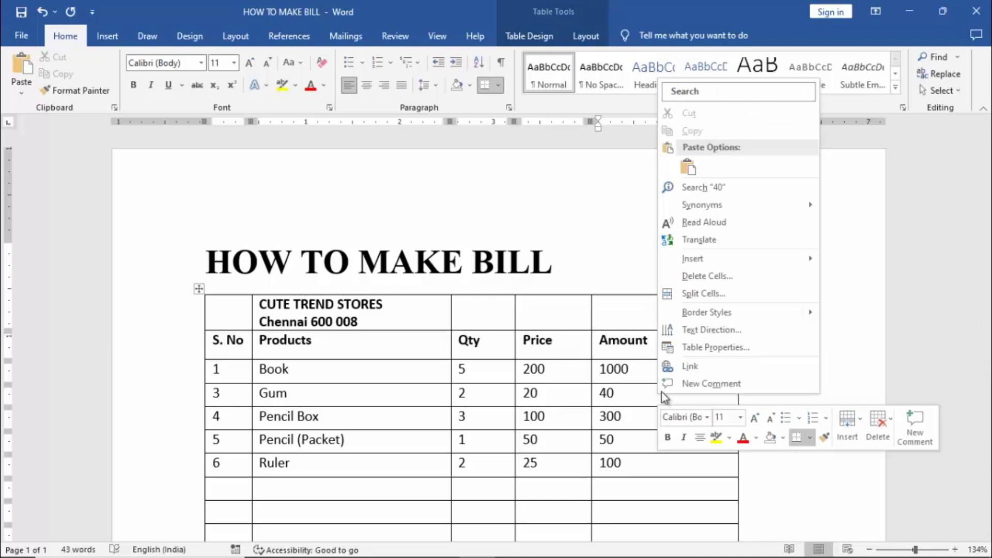
pyautogui.moveTo(693, 258)
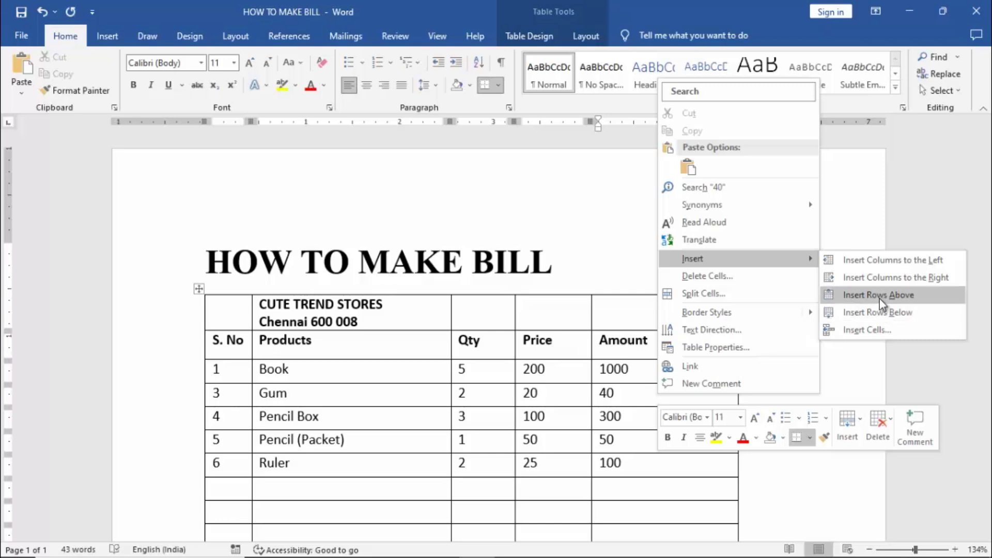
pyautogui.click(879, 295)
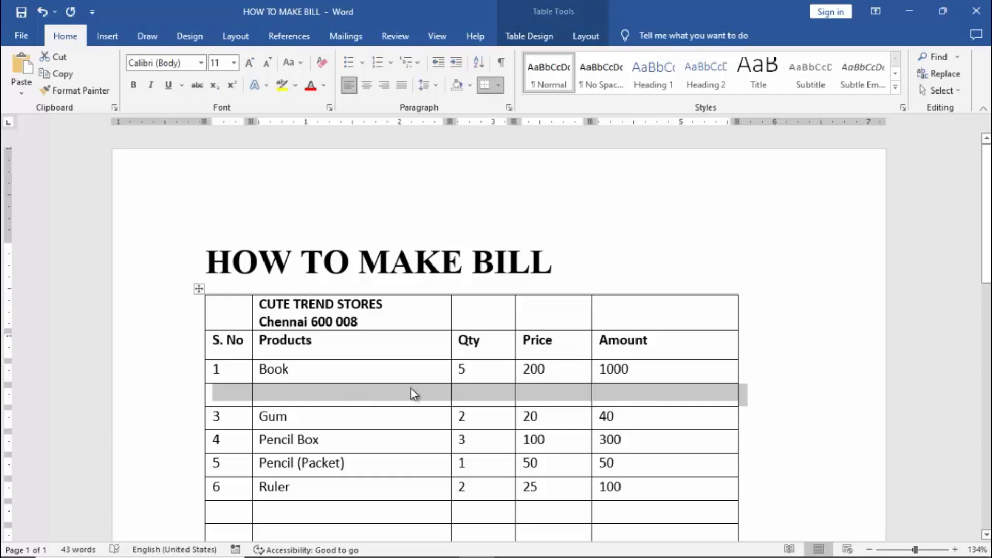
pyautogui.hotkey('ctrl', 'z')
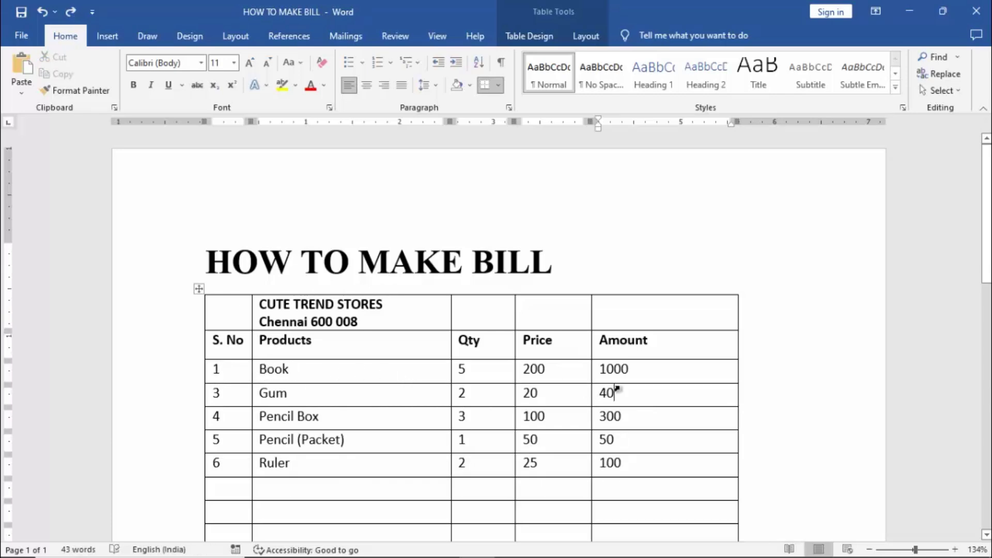
pyautogui.rightClick(664, 372)
pyautogui.moveTo(740, 236)
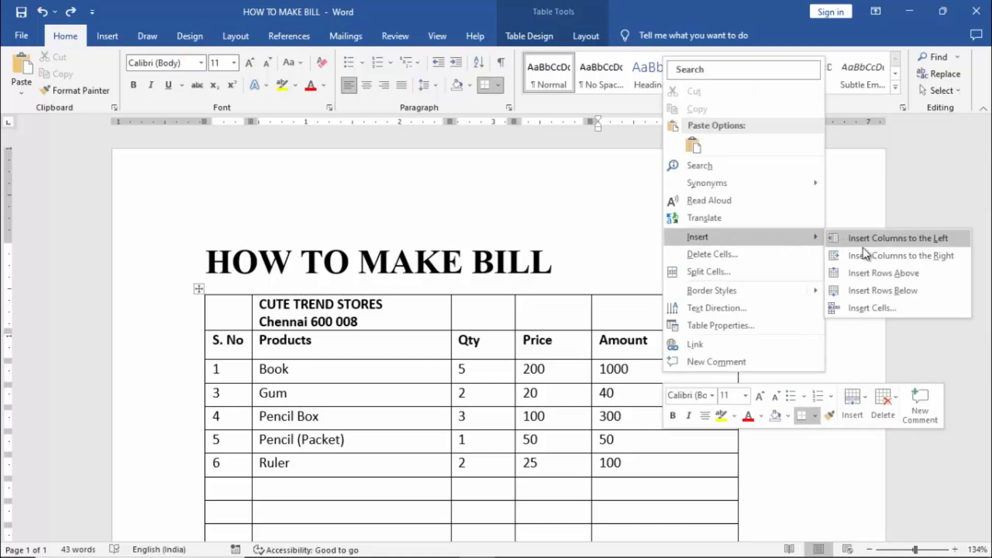
# Step: Insert a row for item 2, Pen (qty 4, price 50, amount 200), and label the row below Ruler Total
pyautogui.click(880, 290)
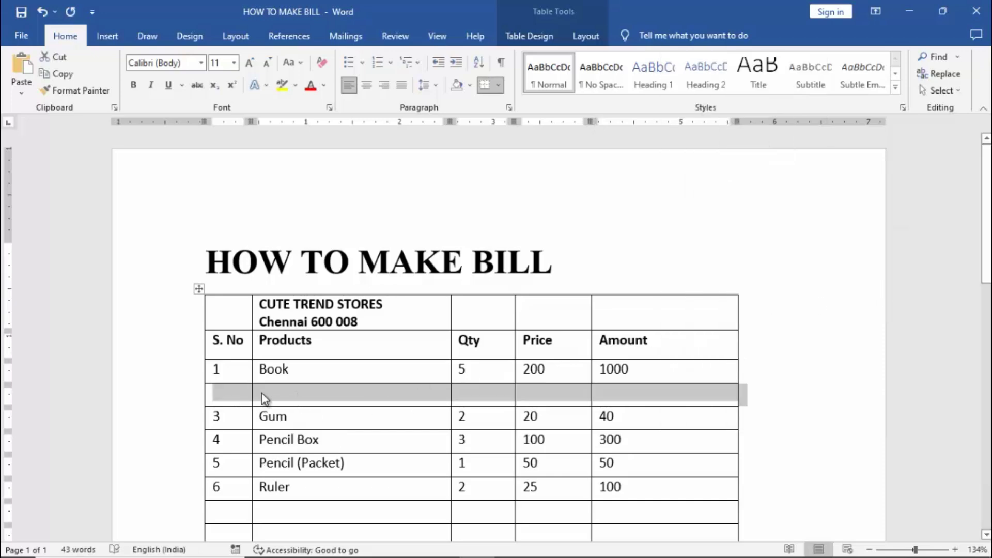
pyautogui.click(238, 397)
pyautogui.write('2')
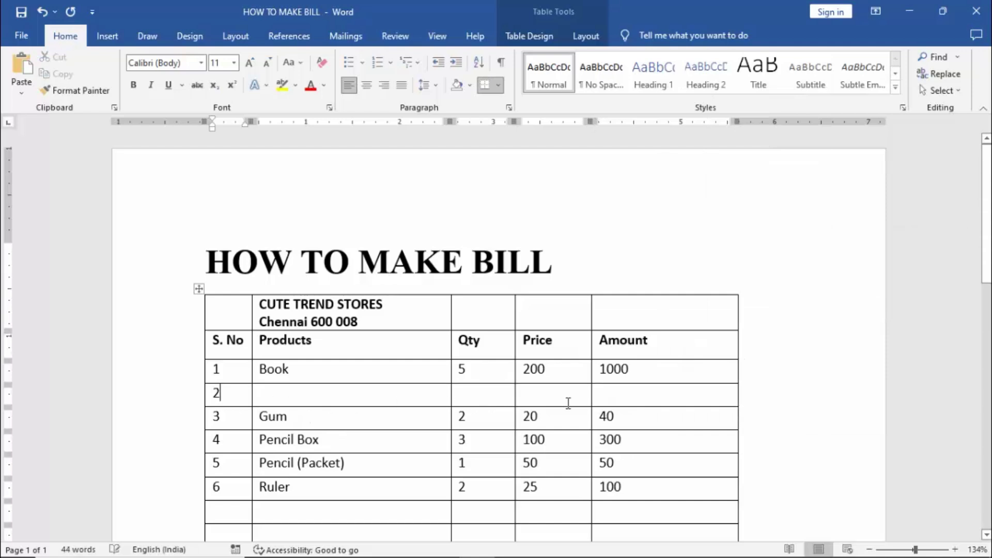
pyautogui.press('Tab')
pyautogui.write('Pen')
pyautogui.press('Tab')
pyautogui.write('4')
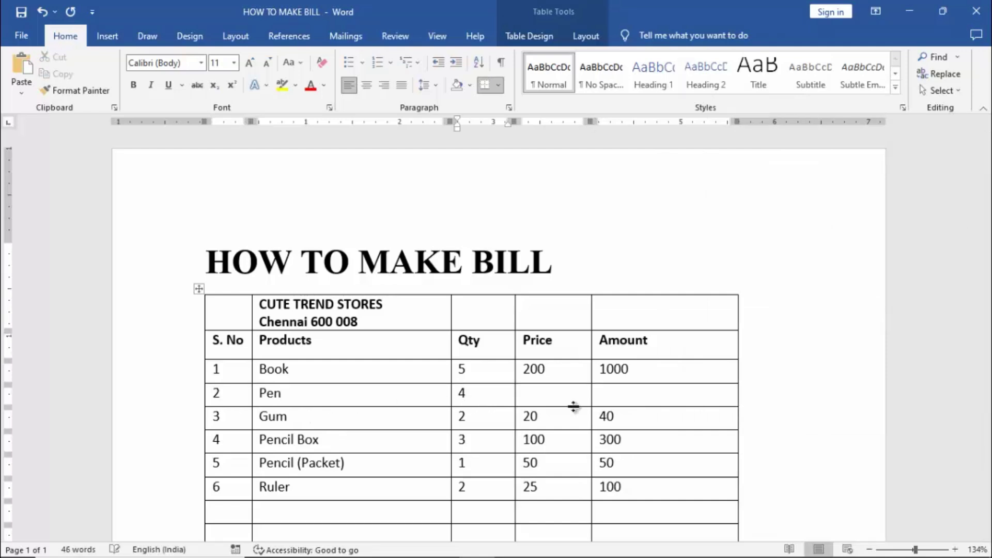
pyautogui.press('Tab')
pyautogui.press('Tab')
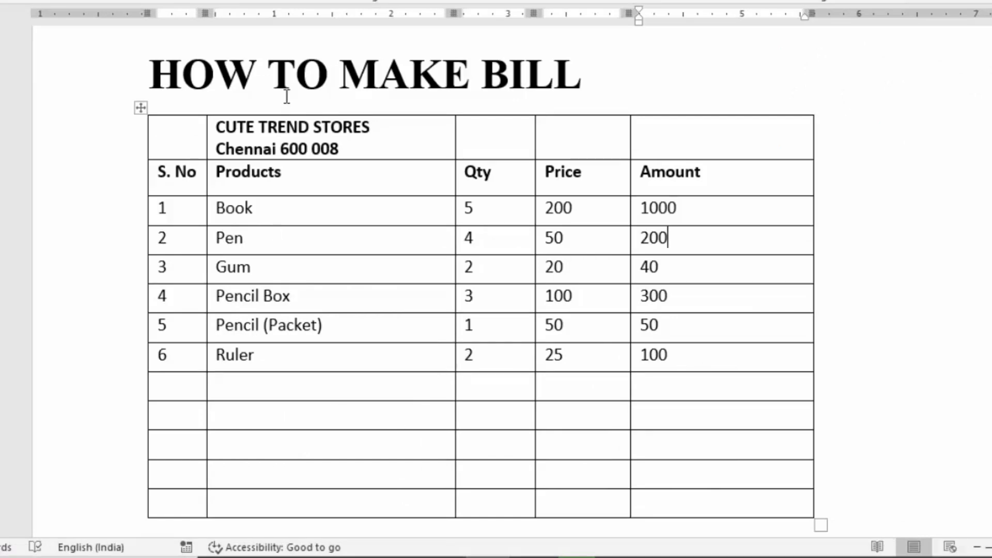
pyautogui.click(234, 391)
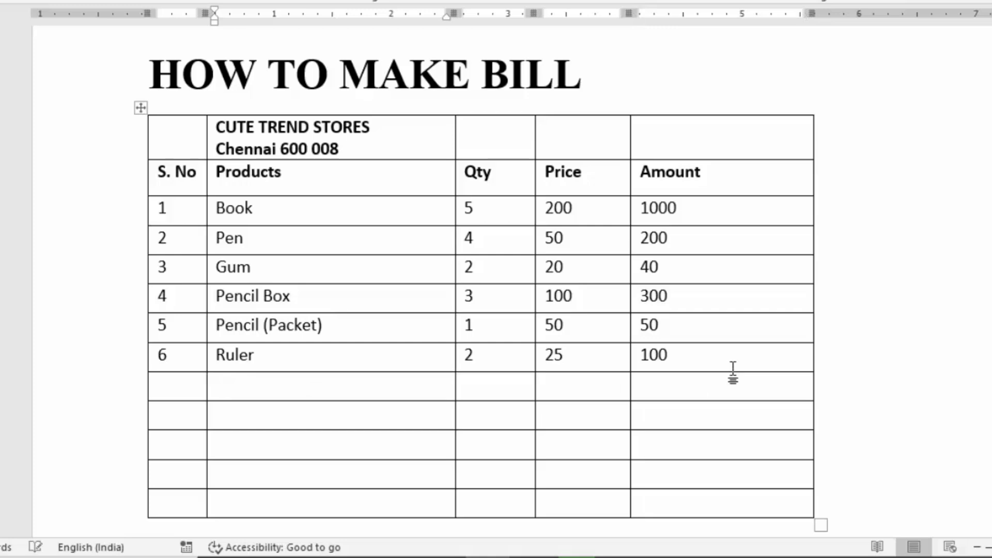
pyautogui.write('To')
pyautogui.write('tal')
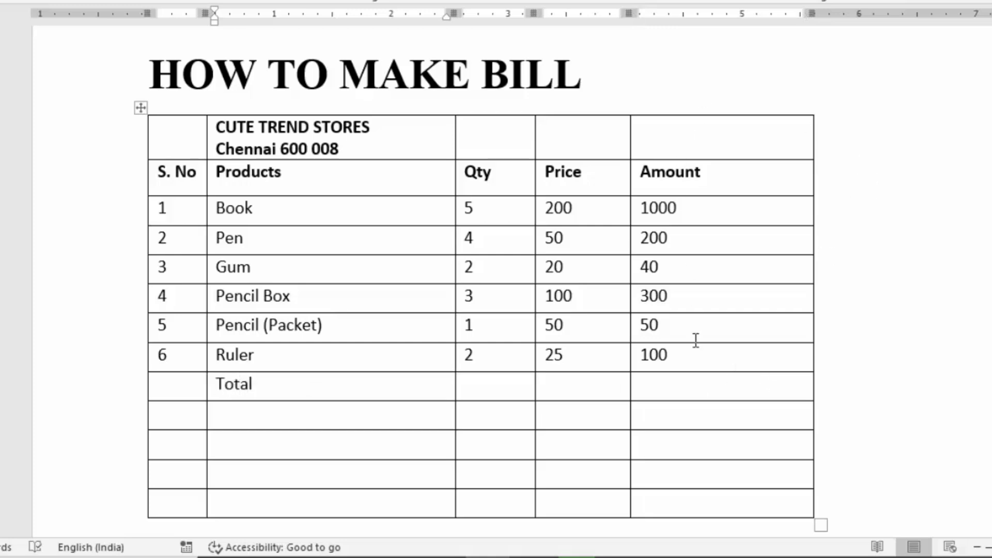
# Step: Fill the Total row's Amount cell with =SUM(ABOVE), giving 1690
pyautogui.click(658, 390)
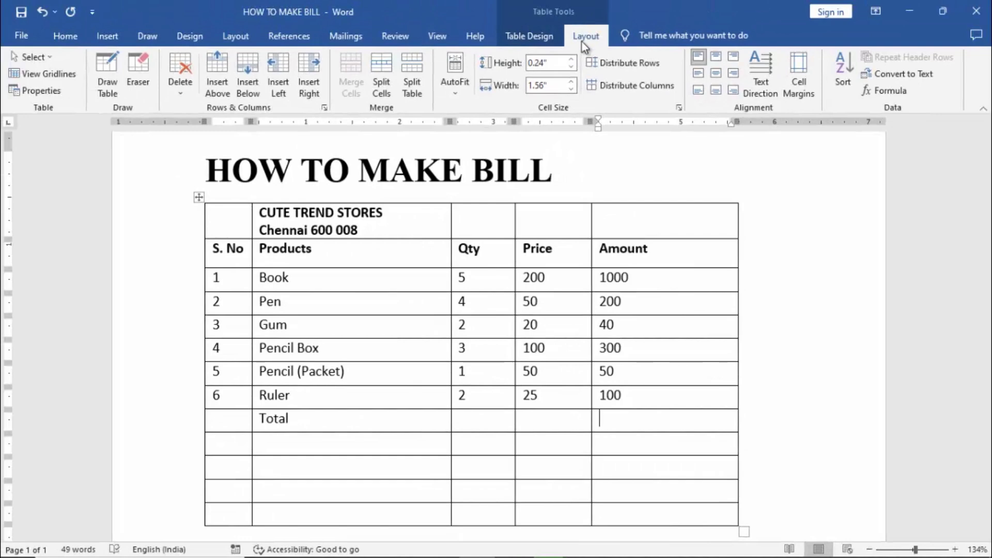
pyautogui.click(890, 92)
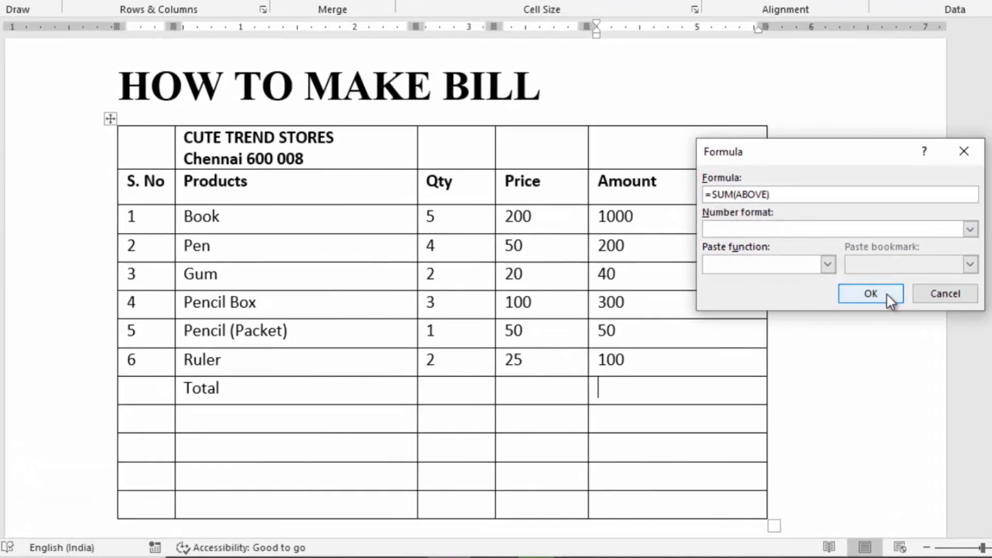
pyautogui.click(870, 292)
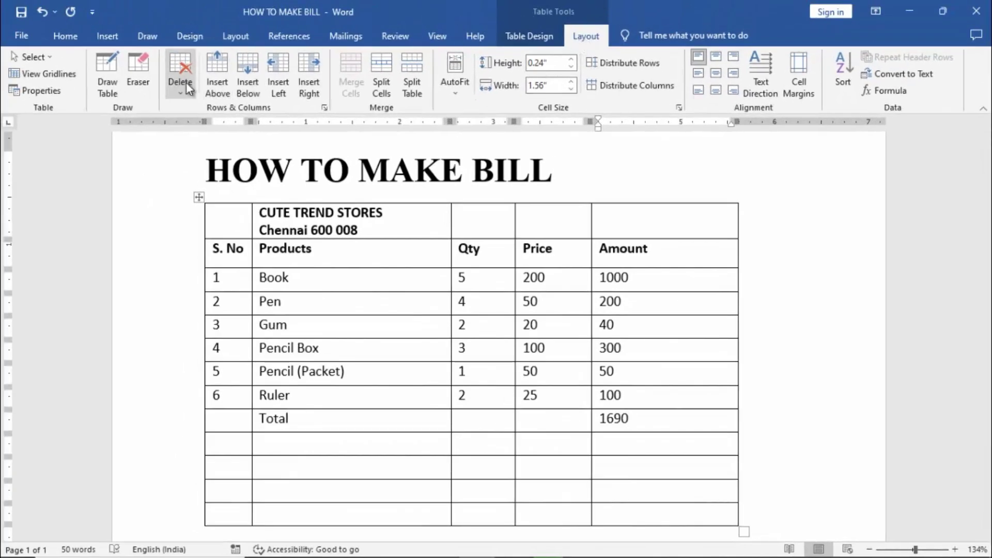
# Step: Erase the inner borders of the Total row and of the row beneath it
pyautogui.click(140, 80)
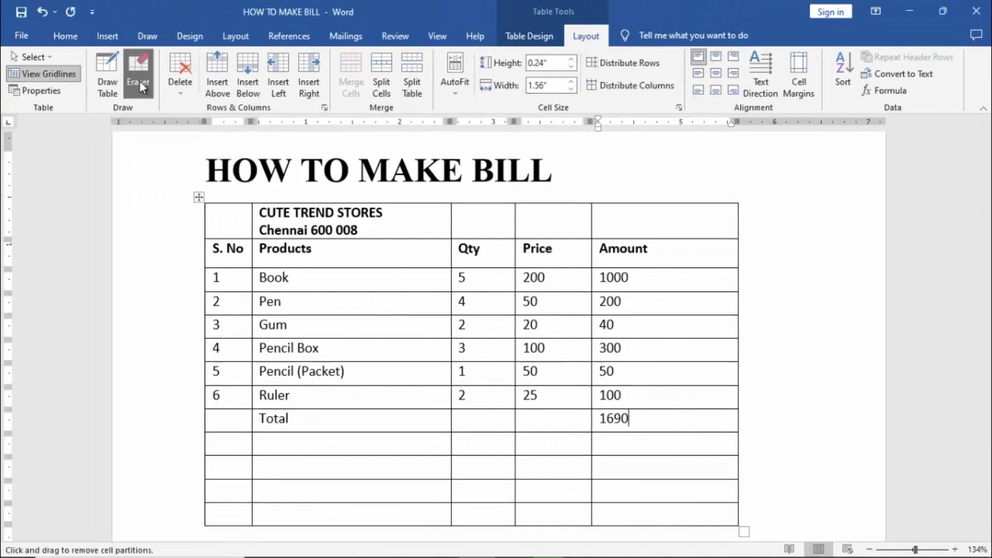
pyautogui.click(517, 422)
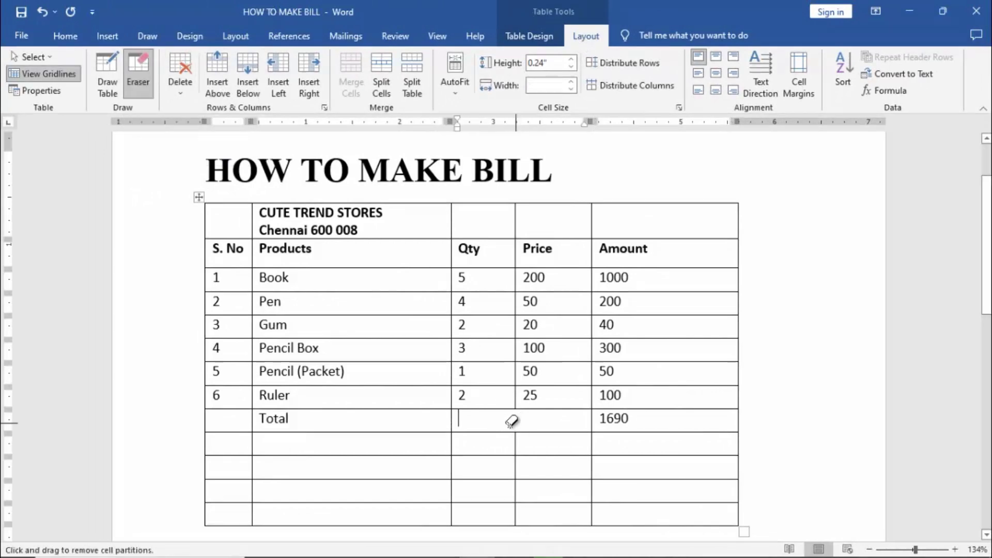
pyautogui.click(453, 422)
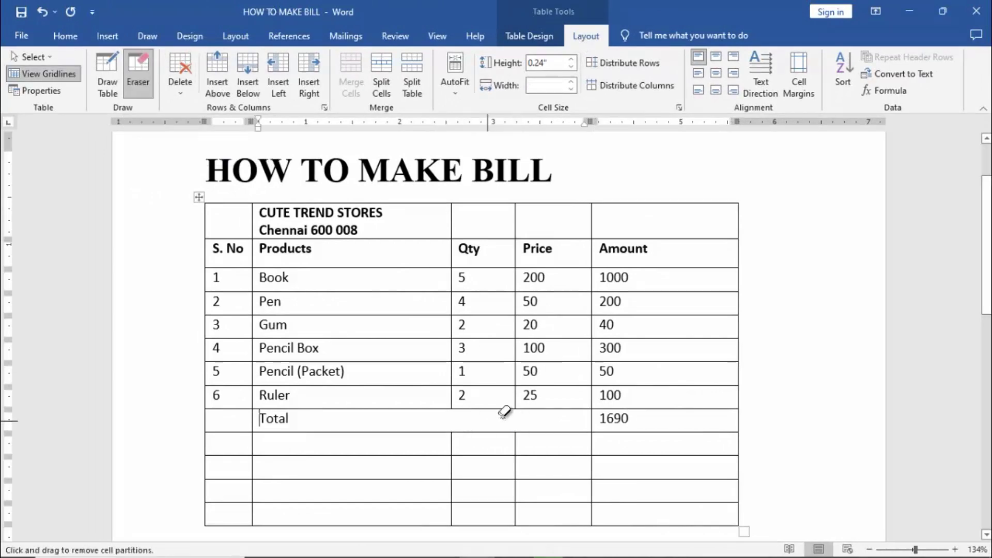
pyautogui.moveTo(240, 448); pyautogui.dragTo(604, 446)
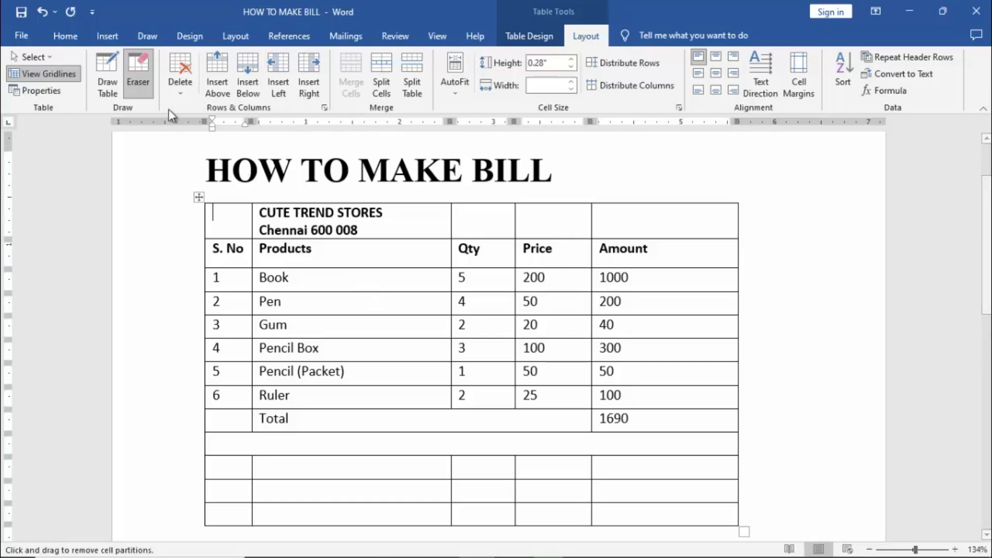
pyautogui.click(141, 83)
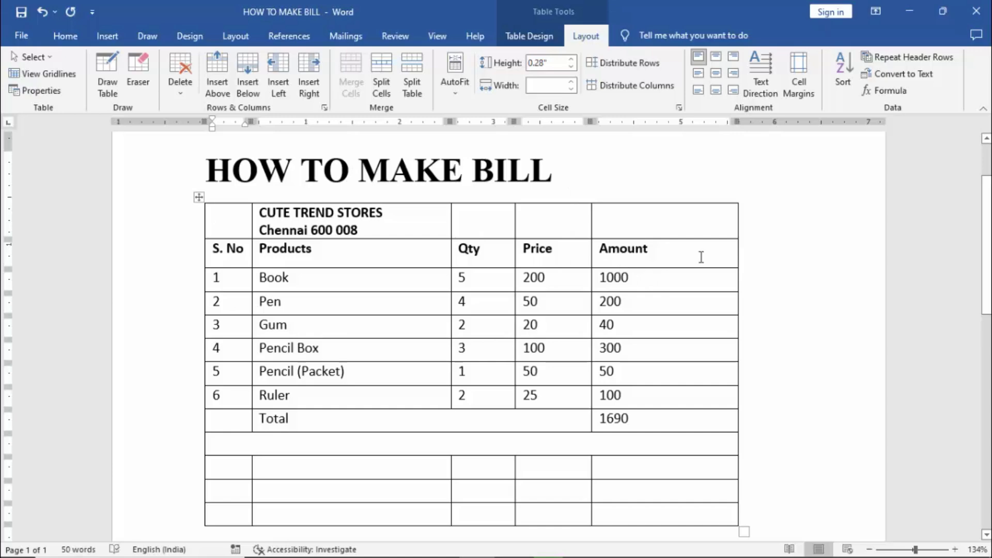
# Step: Draw a line under Amount and a vertical divider down that column, then label the left sub-column Rs
pyautogui.click(107, 80)
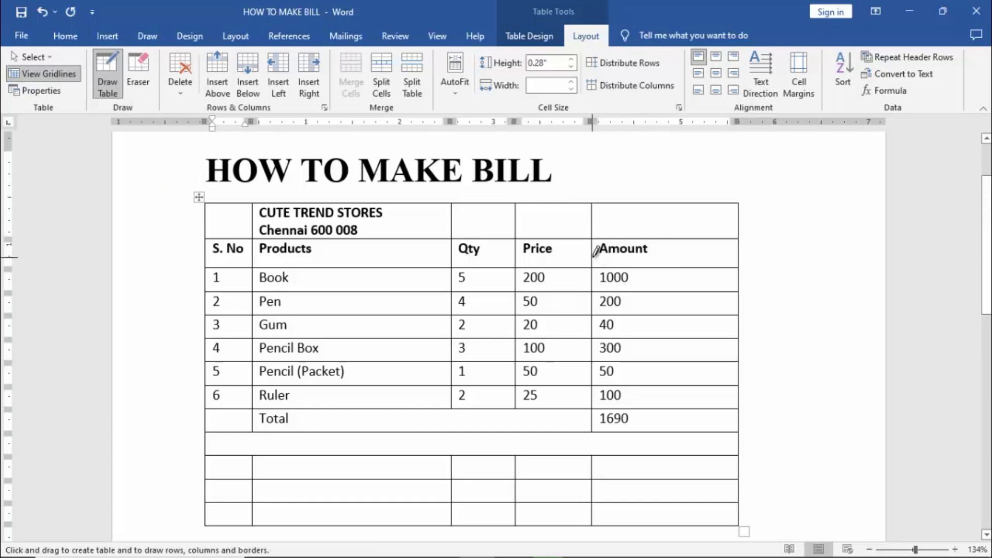
pyautogui.moveTo(595, 256); pyautogui.dragTo(729, 256)
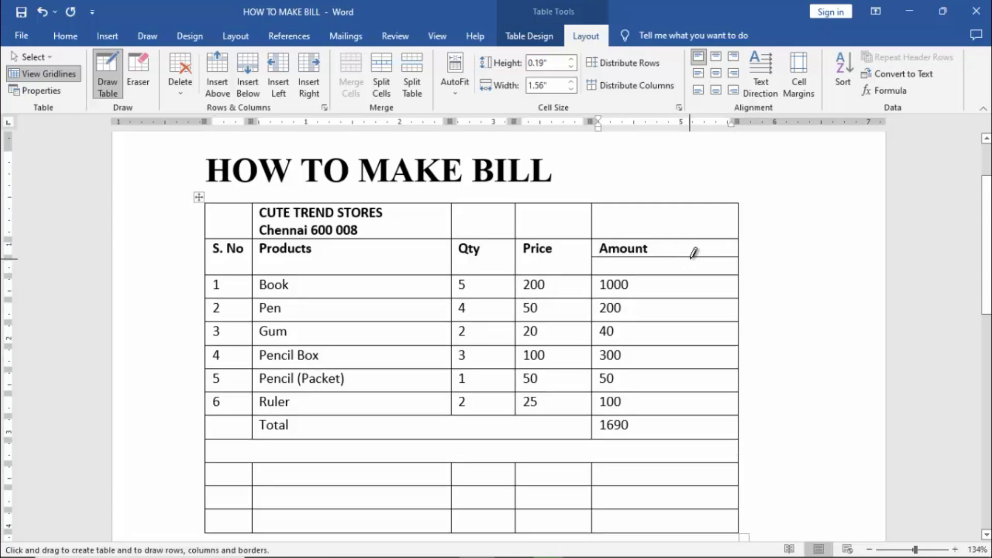
pyautogui.moveTo(691, 258); pyautogui.dragTo(690, 424)
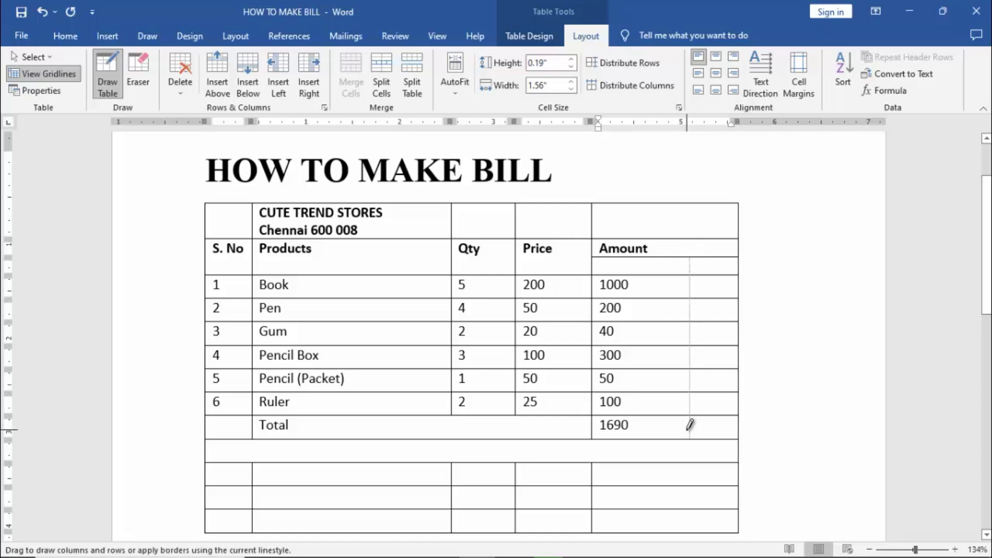
pyautogui.moveTo(690, 425); pyautogui.dragTo(689, 427)
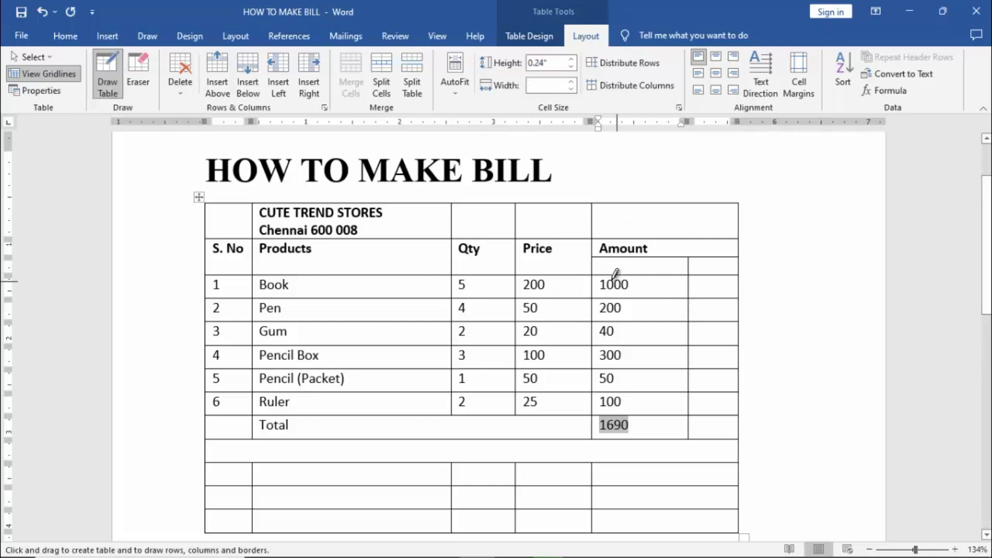
pyautogui.click(110, 93)
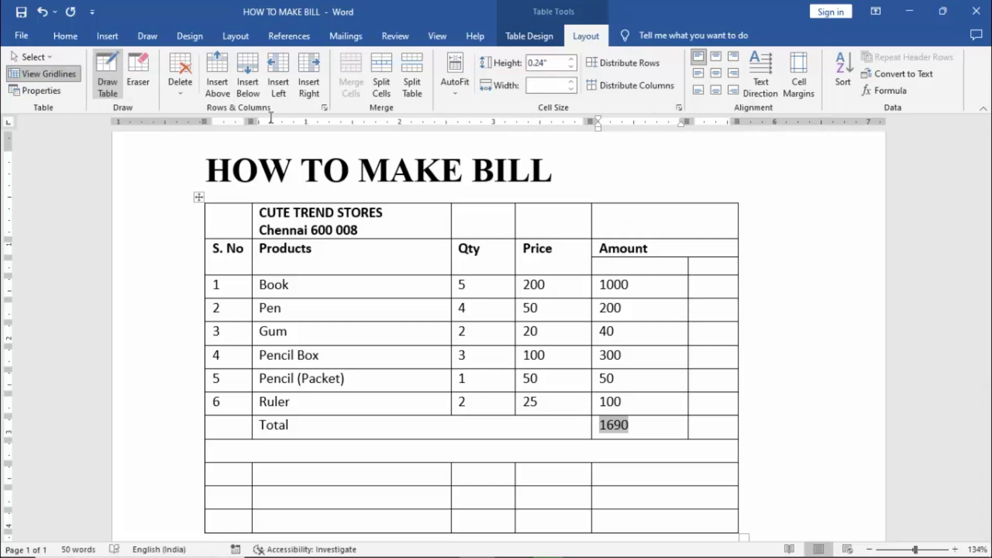
pyautogui.click(646, 269)
pyautogui.write('Rs.')
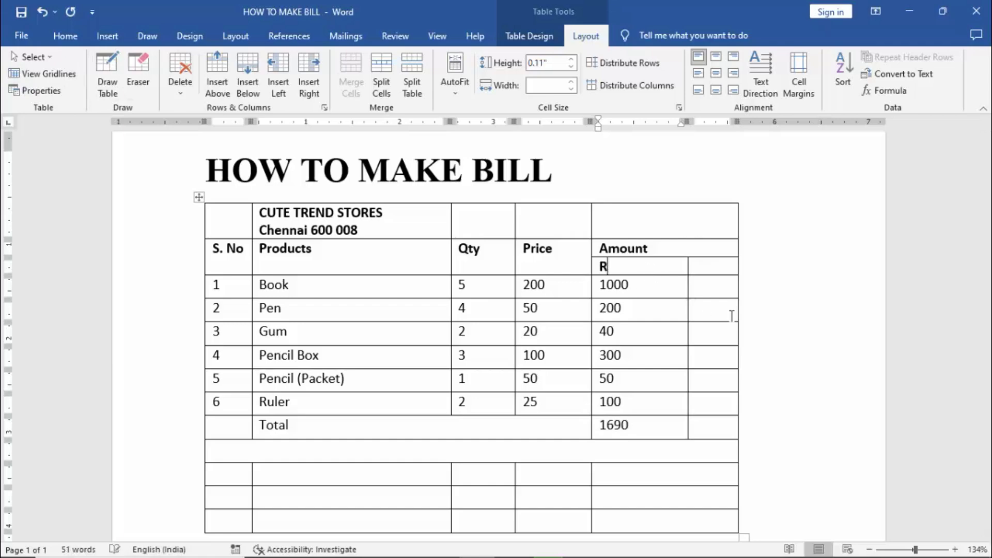
# Step: Label the right Amount sub-column Ps. and enter 00 in the Book row
pyautogui.click(717, 268)
pyautogui.write('Ps.')
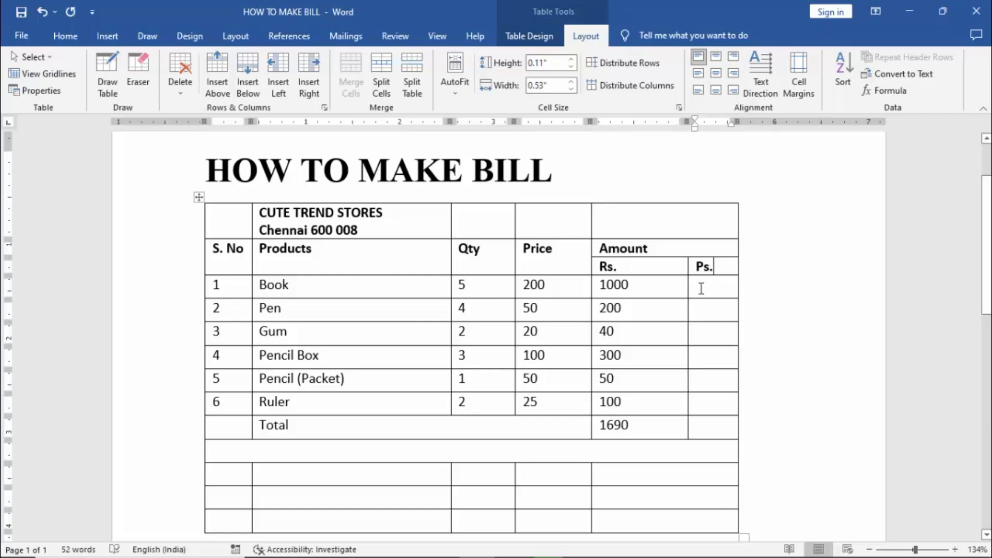
pyautogui.click(701, 288)
pyautogui.write('00')
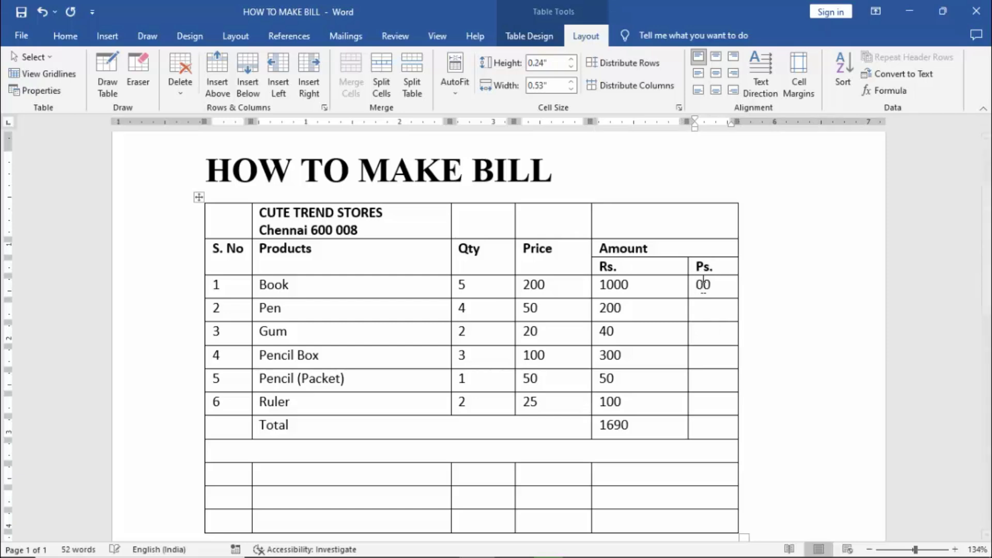
pyautogui.doubleClick(703, 285)
pyautogui.hotkey('ctrl', 'c')
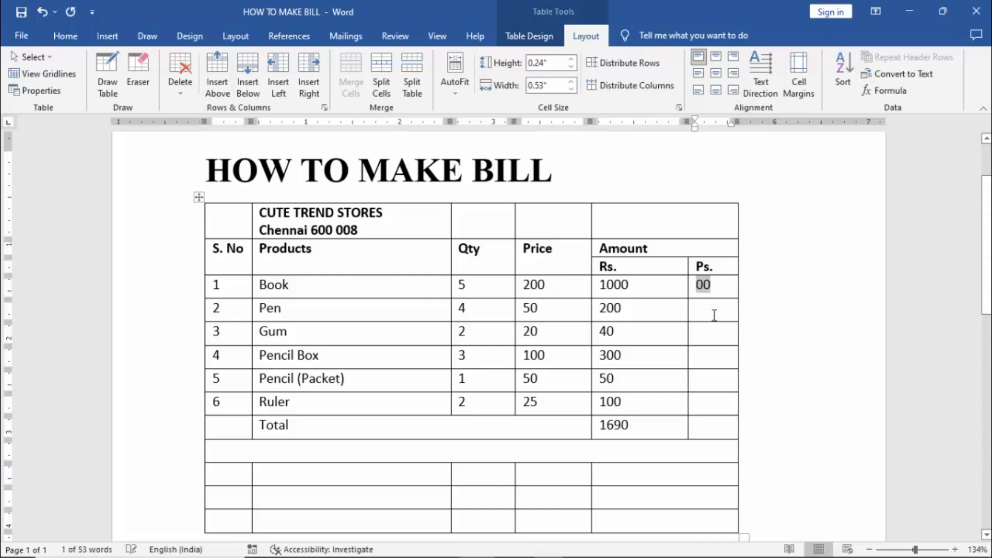
# Step: Paste 00 into the Ps. cells of Pen, Gum, Pencil Box, Pencil (Packet), Ruler and Total
pyautogui.click(714, 317)
pyautogui.hotkey('ctrl', 'v')
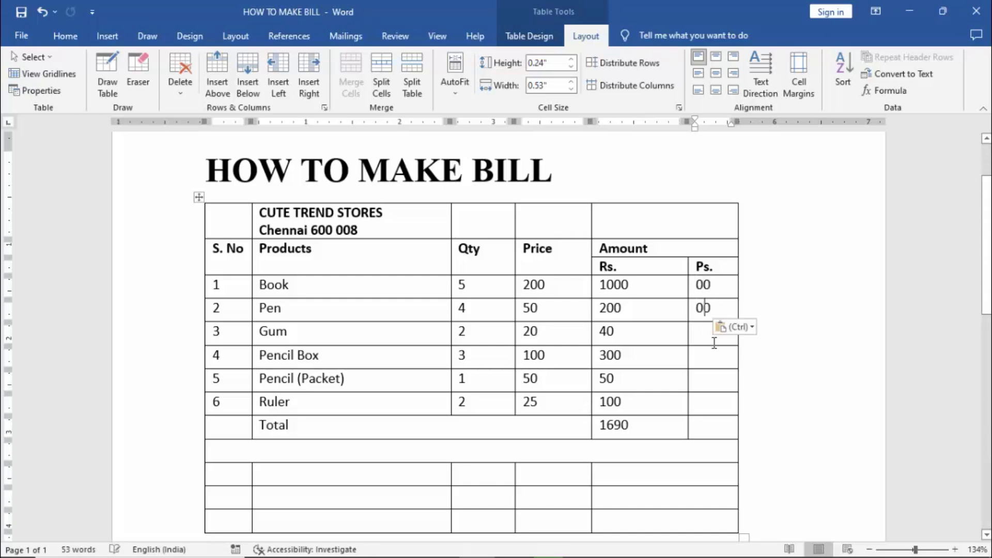
pyautogui.click(716, 337)
pyautogui.hotkey('ctrl', 'v')
pyautogui.click(708, 360)
pyautogui.hotkey('ctrl', 'v')
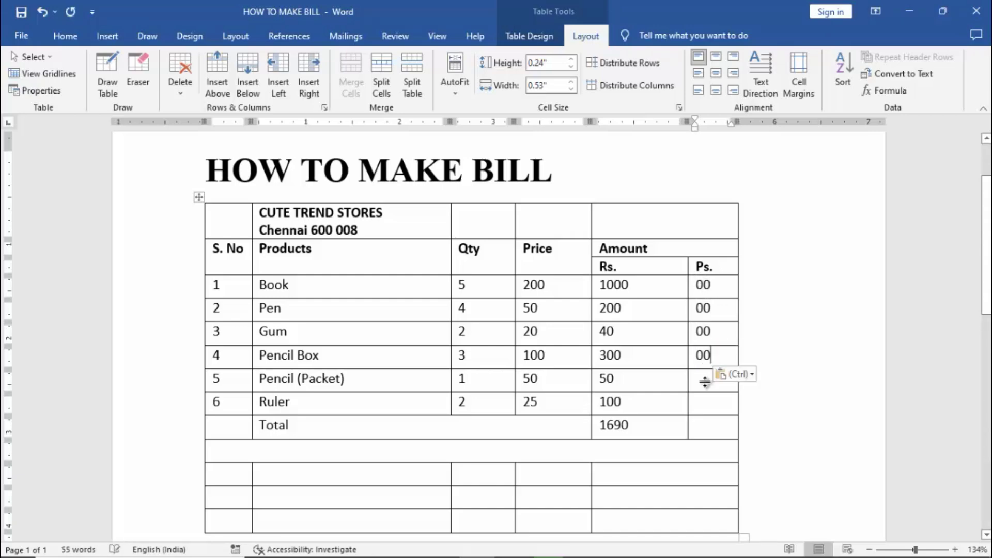
pyautogui.click(704, 382)
pyautogui.hotkey('ctrl', 'v')
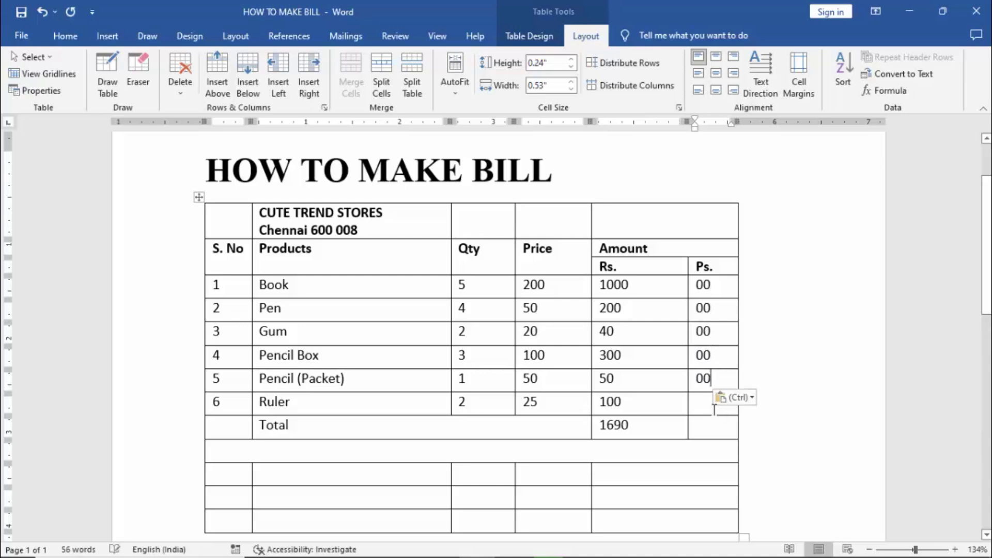
pyautogui.click(715, 408)
pyautogui.hotkey('ctrl', 'v')
pyautogui.click(711, 426)
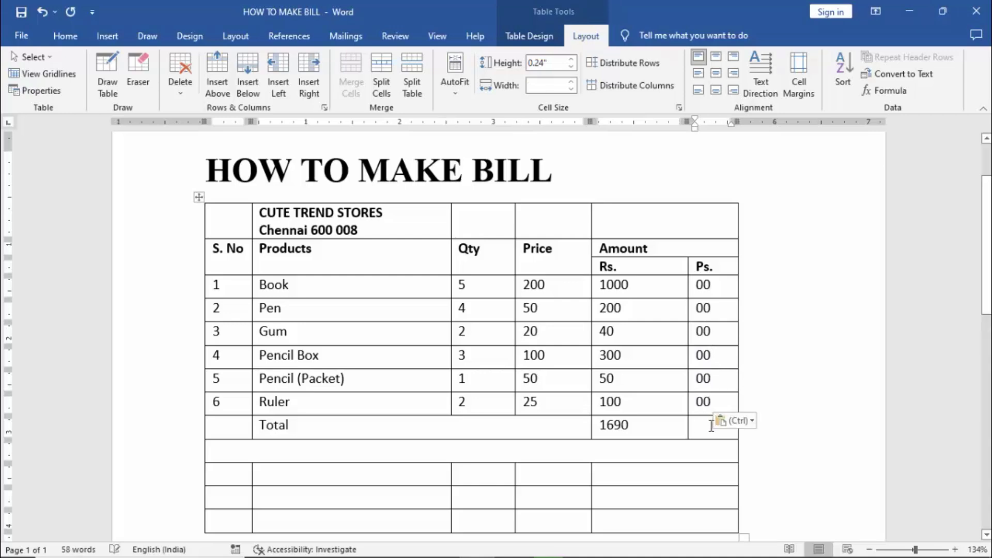
pyautogui.hotkey('ctrl', 'v')
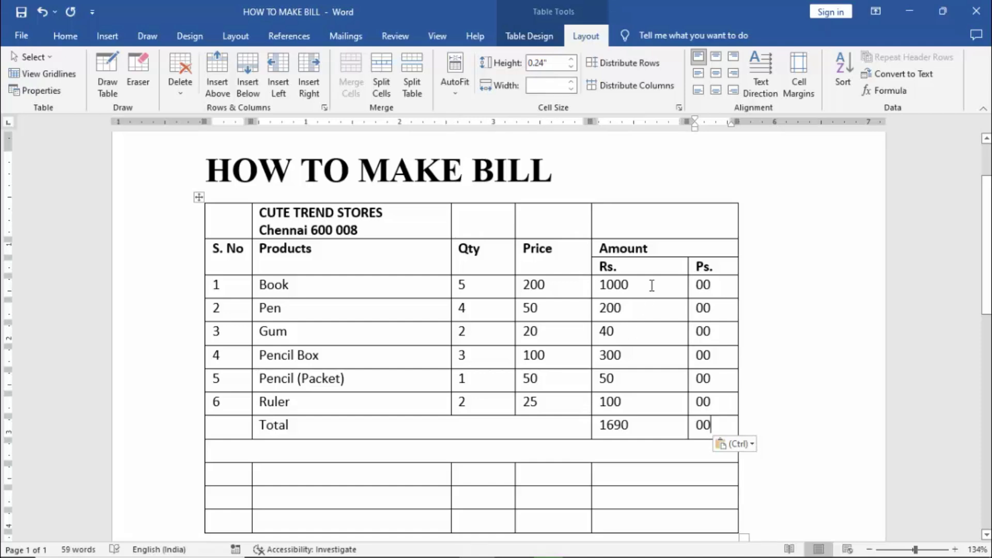
pyautogui.scroll(-1, 737, 402)
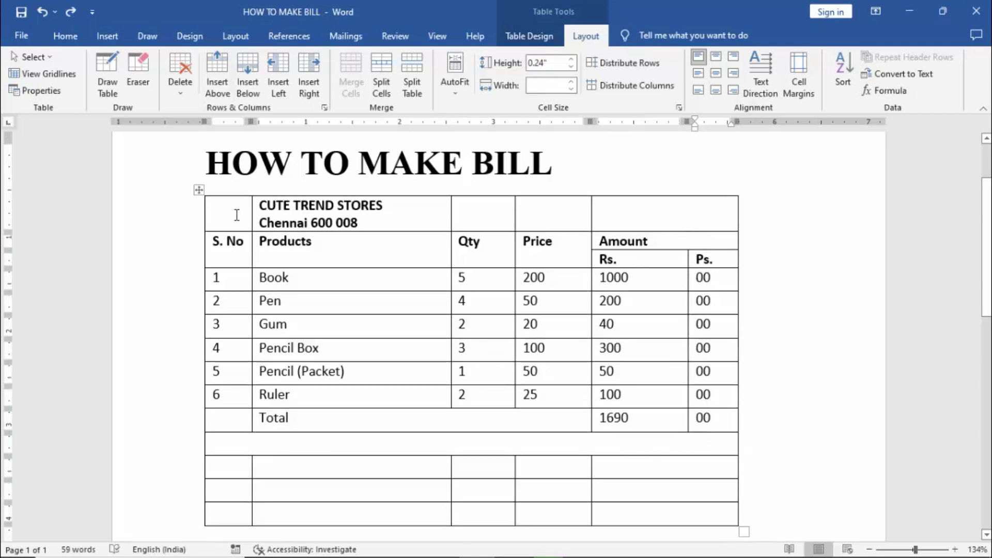
# Step: Merge the top row holding CUTE TREND STORES and Chennai 600 008 into one cell
pyautogui.moveTo(238, 214)
pyautogui.mouseDown()
pyautogui.moveTo(614, 221)
pyautogui.moveTo(599, 217)
pyautogui.mouseUp()
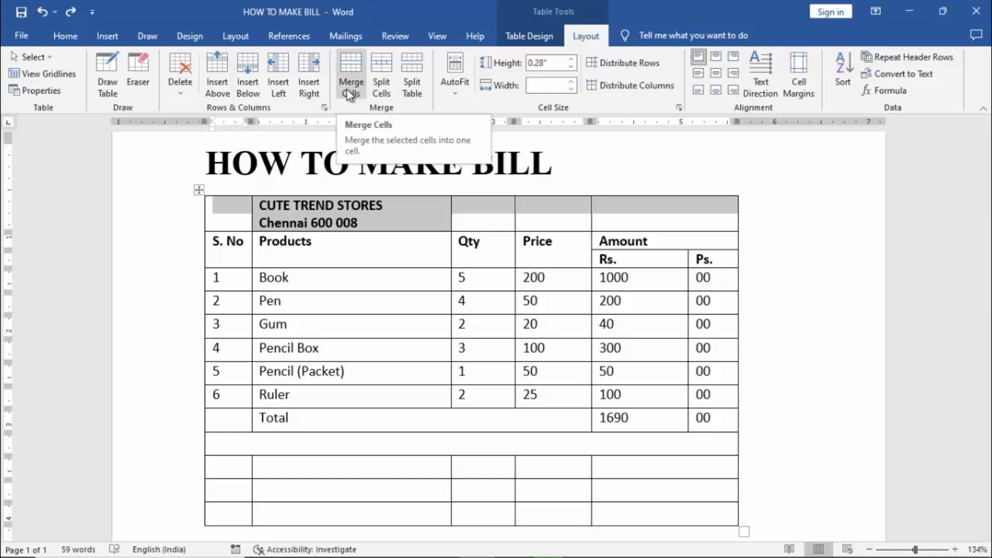
pyautogui.rightClick(403, 213)
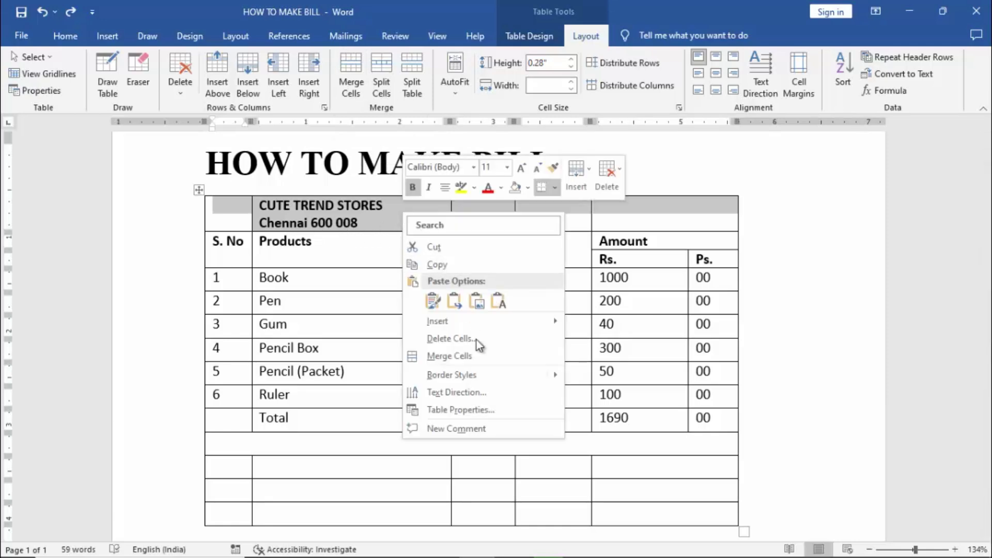
pyautogui.click(473, 356)
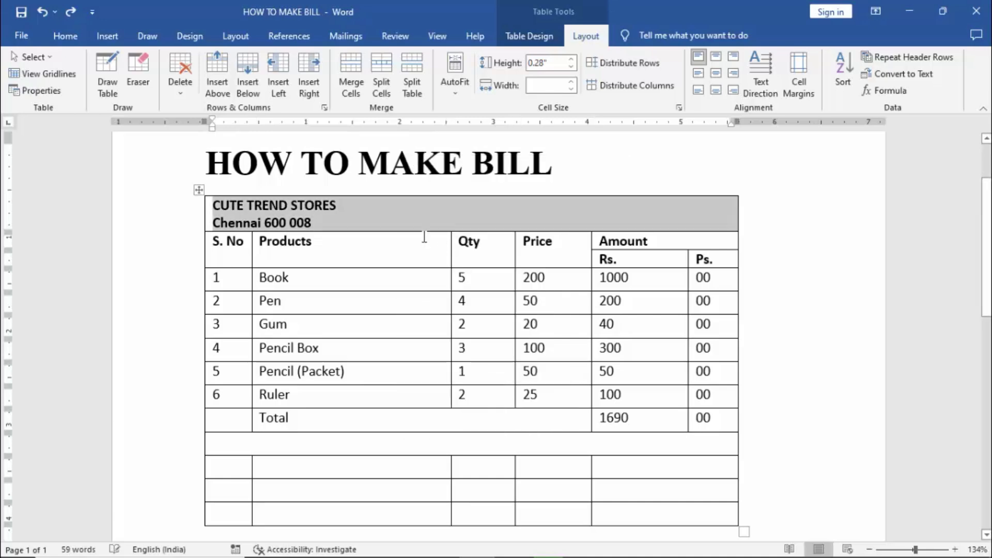
pyautogui.click(264, 221)
pyautogui.moveTo(218, 207)
pyautogui.mouseDown()
pyautogui.moveTo(427, 437)
pyautogui.moveTo(475, 440)
pyautogui.mouseUp()
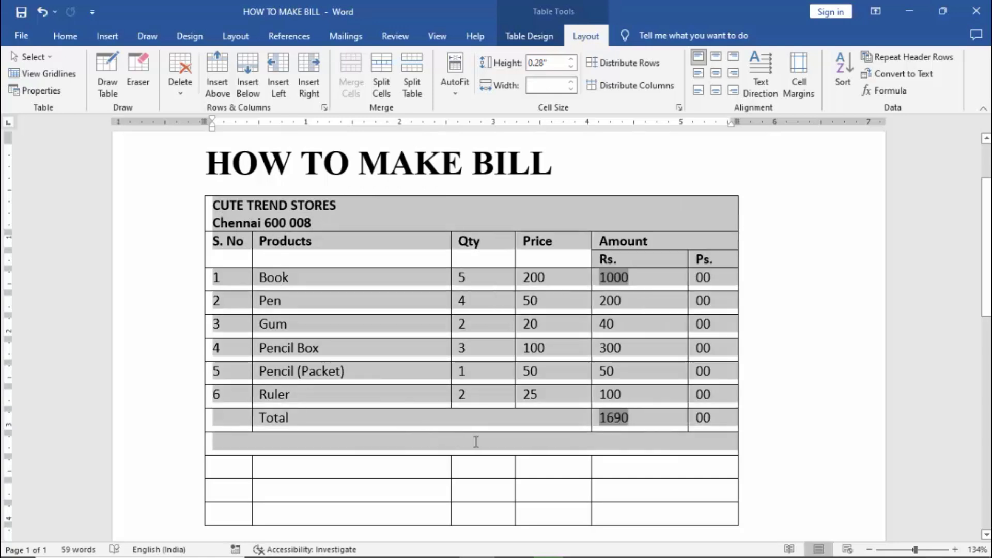
# Step: Centre all table text in its cells and set it in Times New Roman
pyautogui.click(77, 37)
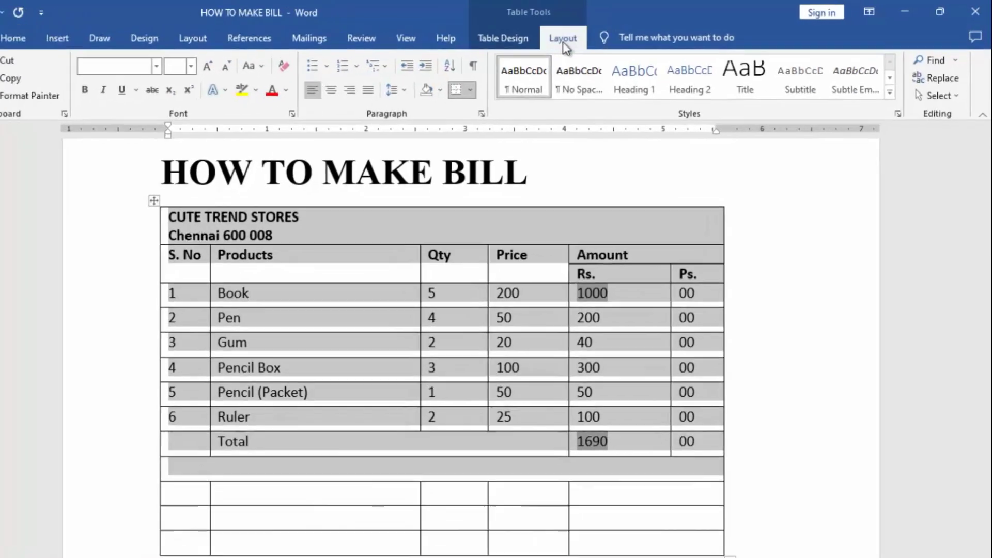
pyautogui.click(586, 41)
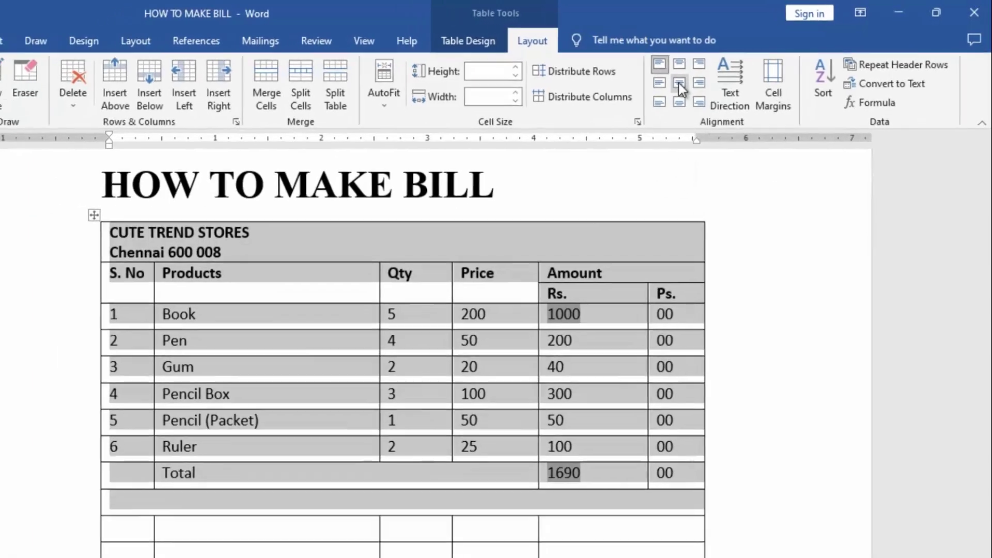
pyautogui.click(666, 91)
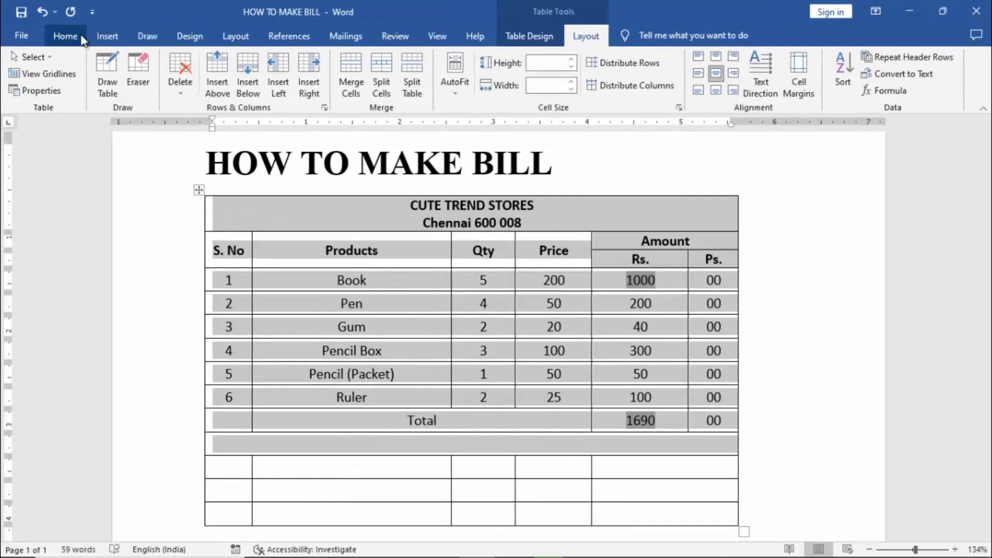
pyautogui.click(66, 36)
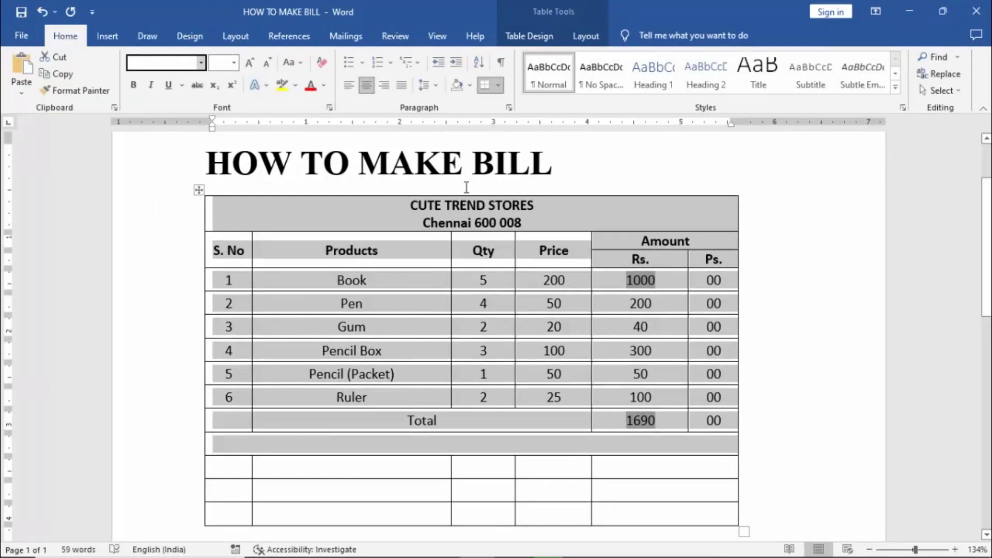
pyautogui.write('Times New Roma')
pyautogui.press('Return')
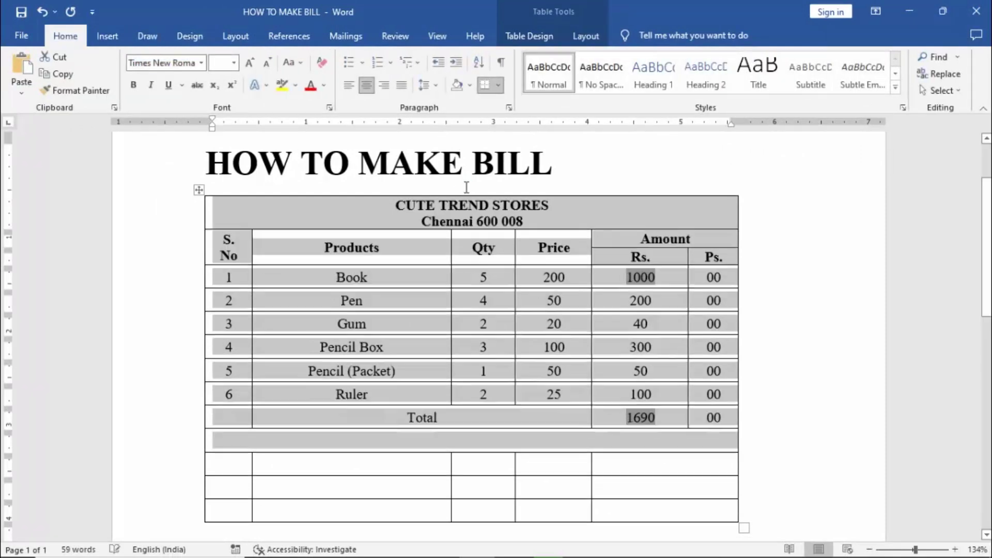
pyautogui.click(398, 206)
# Step: Enlarge the CUTE TREND STORES and Chennai 600 008 header lines to 14 pt
pyautogui.moveTo(398, 207); pyautogui.dragTo(524, 222)
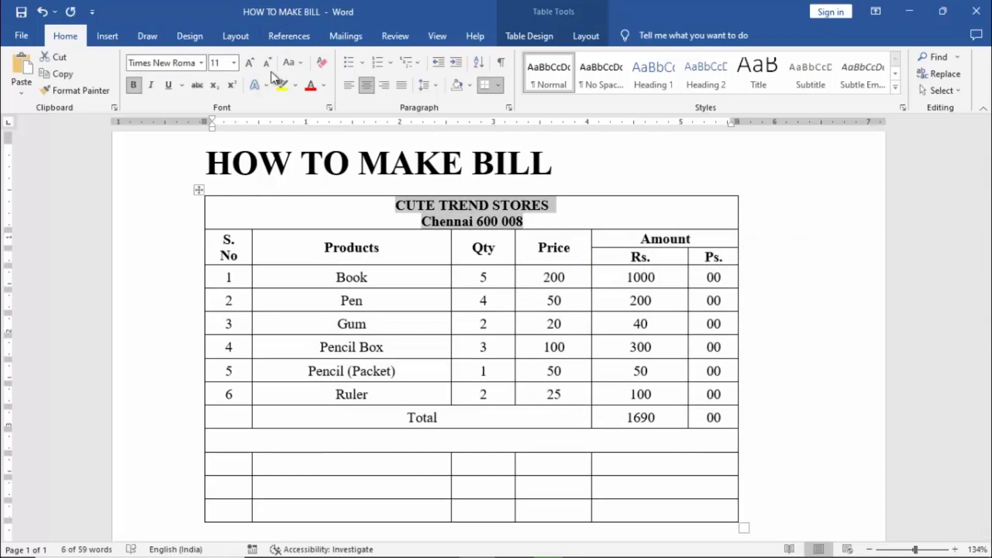
pyautogui.click(250, 62)
pyautogui.click(250, 62)
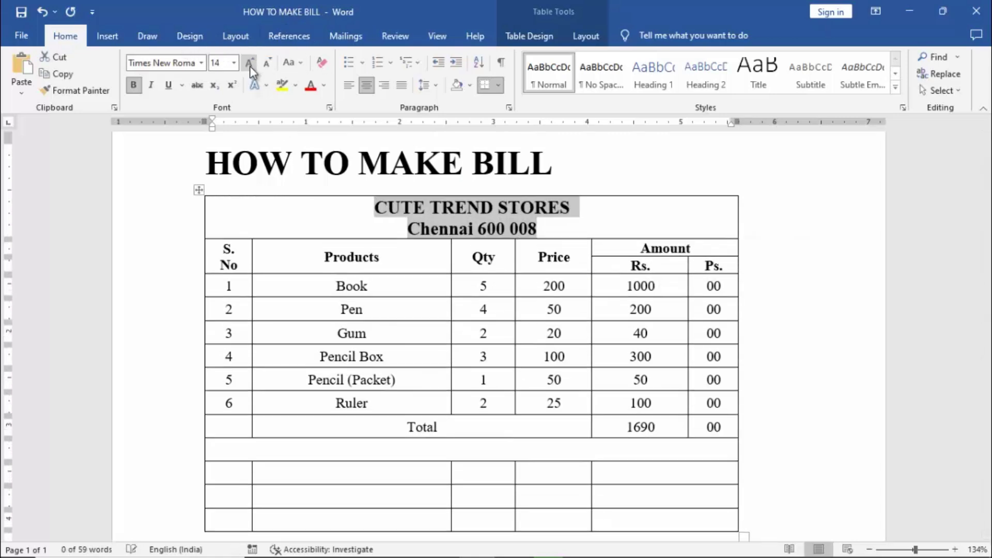
pyautogui.click(572, 228)
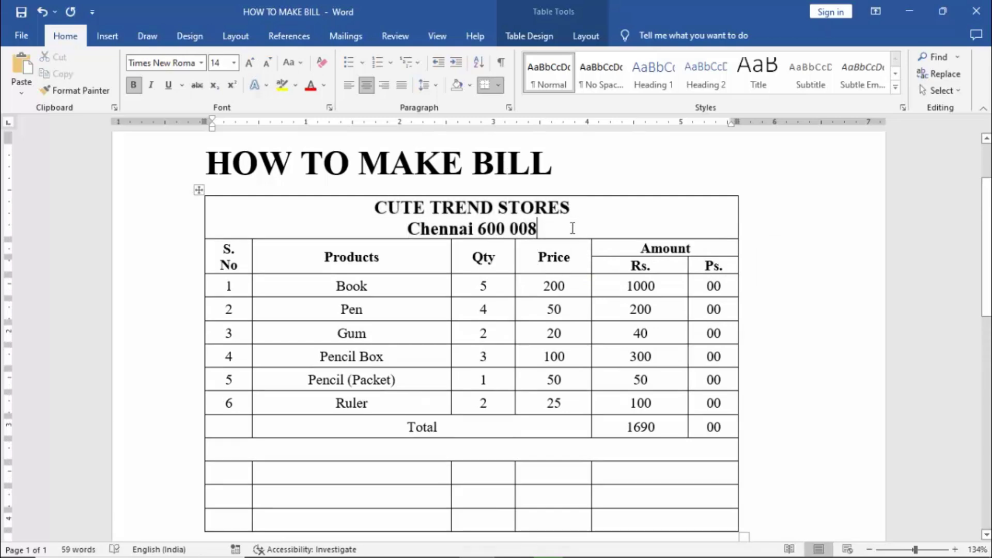
pyautogui.scroll(-1, 352, 250)
# Step: Left-align the product names Book through Ruler and Total, and widen the S. No column
pyautogui.moveTo(333, 242)
pyautogui.mouseDown()
pyautogui.moveTo(353, 269)
pyautogui.moveTo(356, 360)
pyautogui.mouseUp()
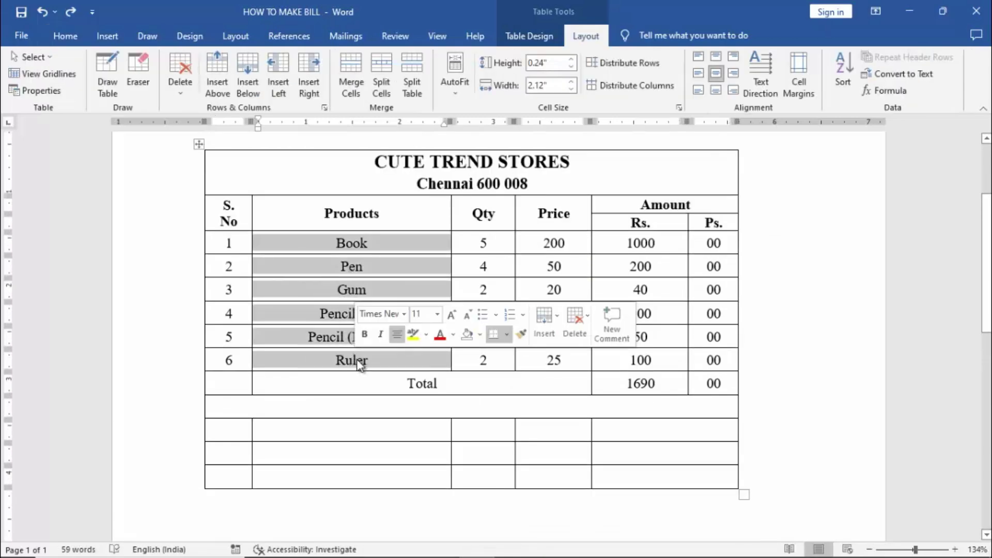
pyautogui.click(699, 73)
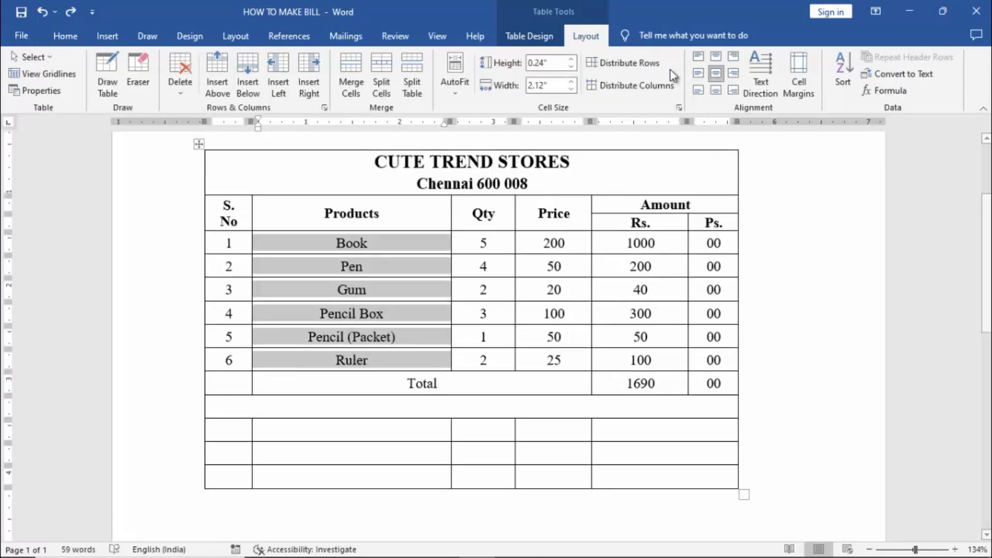
pyautogui.click(408, 383)
pyautogui.click(698, 73)
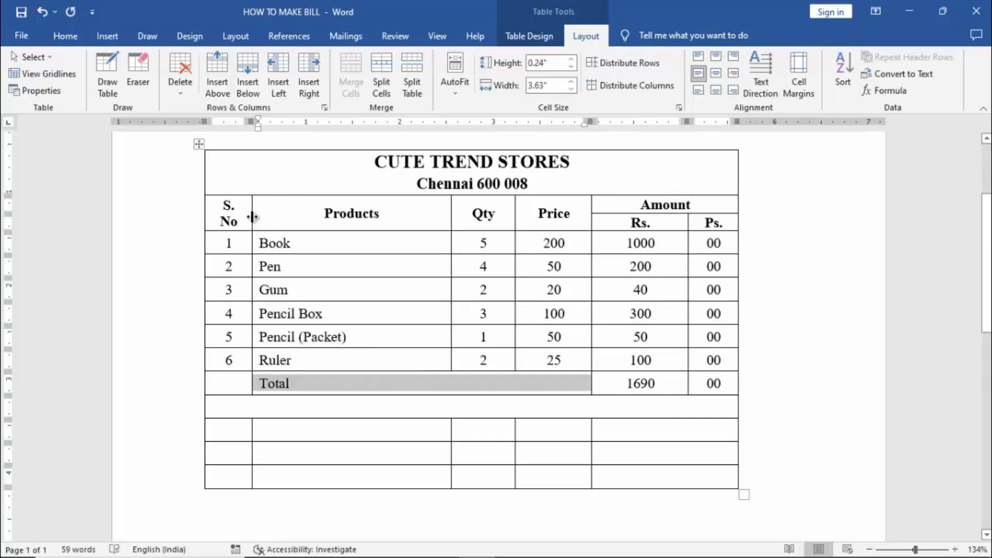
pyautogui.moveTo(253, 219); pyautogui.dragTo(257, 220)
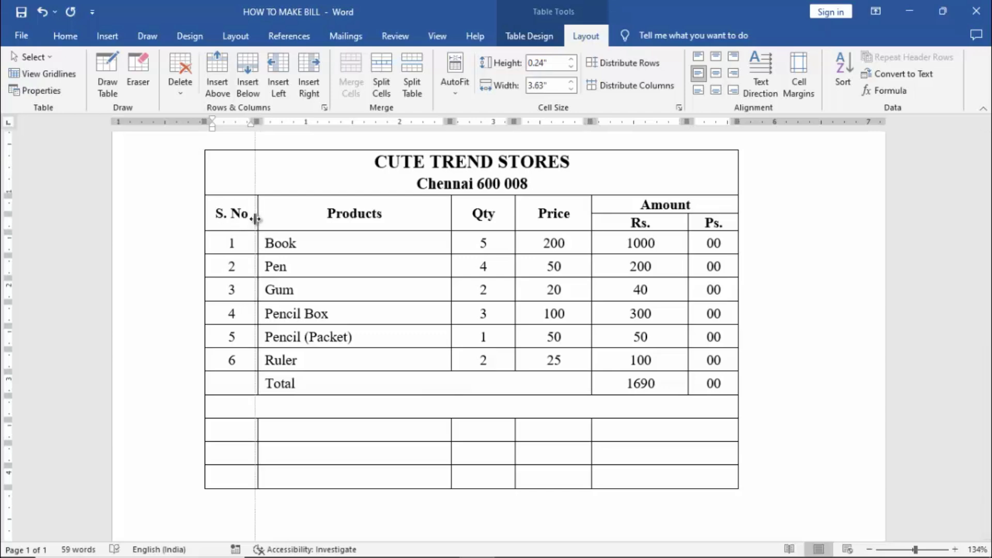
pyautogui.click(351, 405)
# Step: Type 'Thank you for your business. Visit again' in the merged row below Total
pyautogui.write('T')
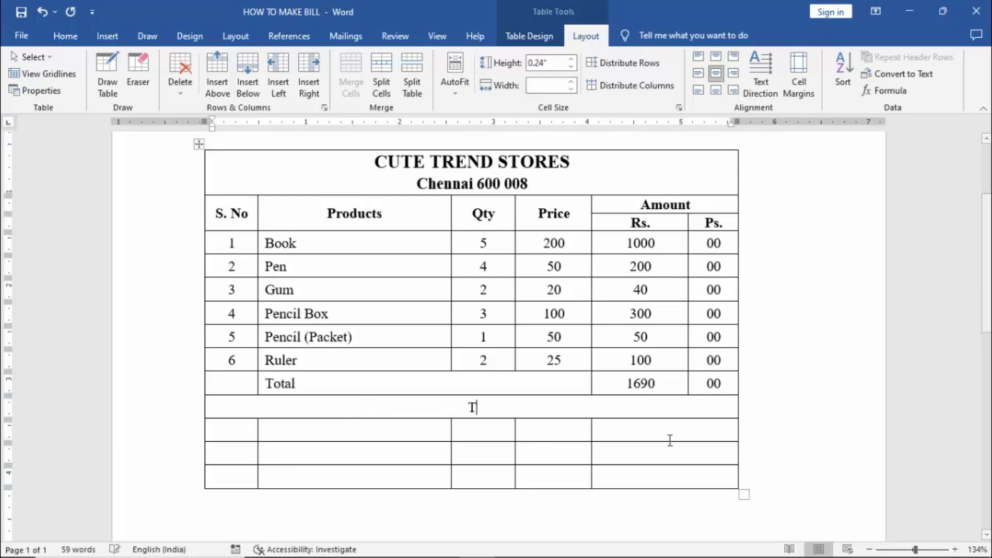
pyautogui.write('hank')
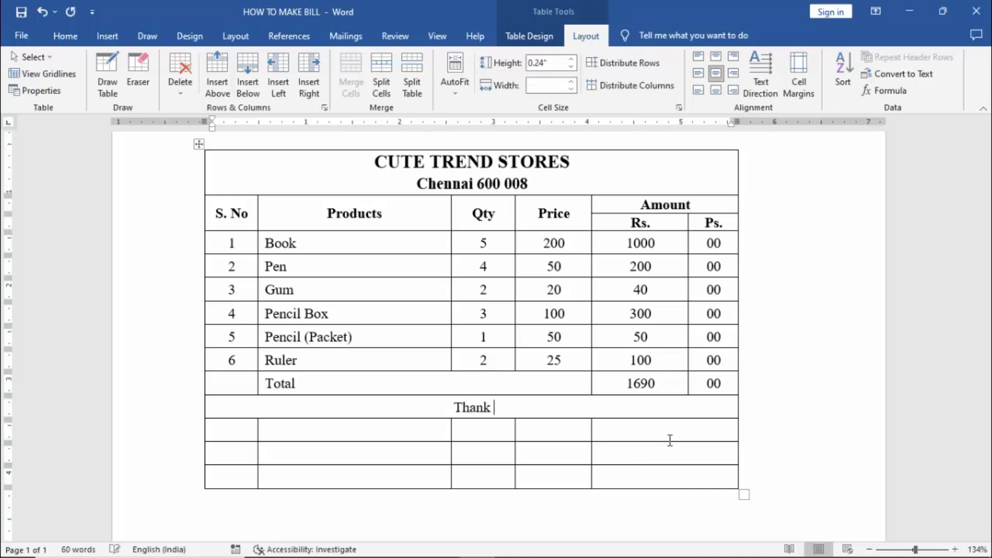
pyautogui.write(' you for')
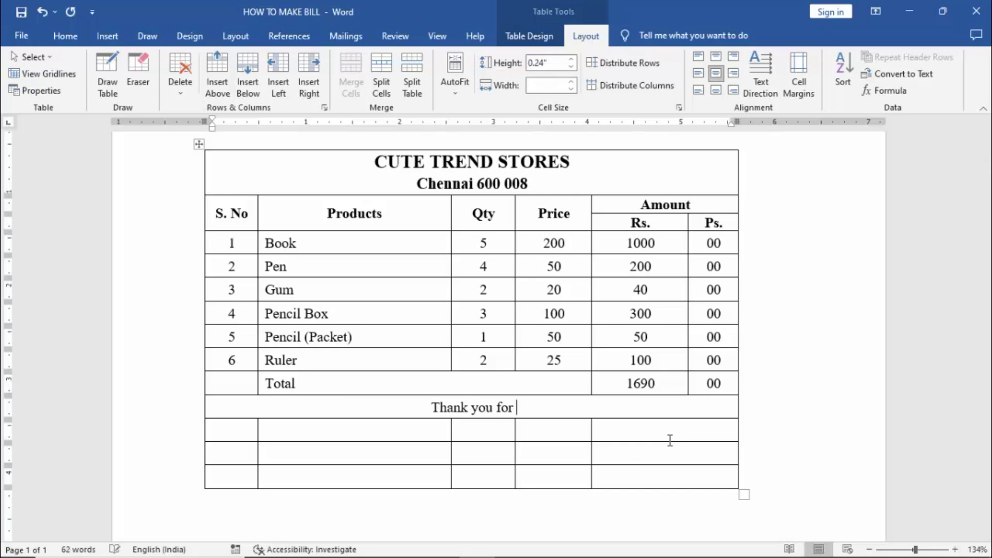
pyautogui.write(' your bus')
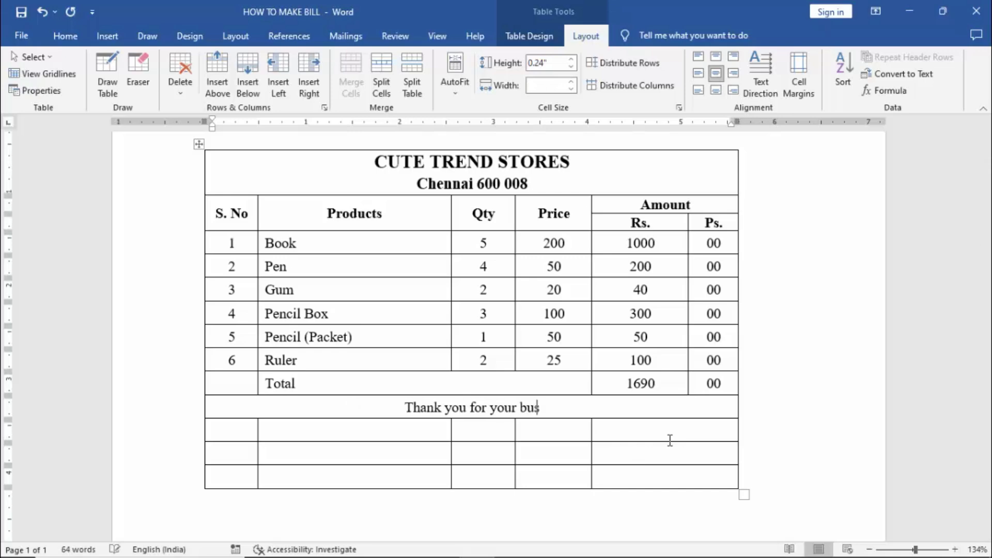
pyautogui.write('iness')
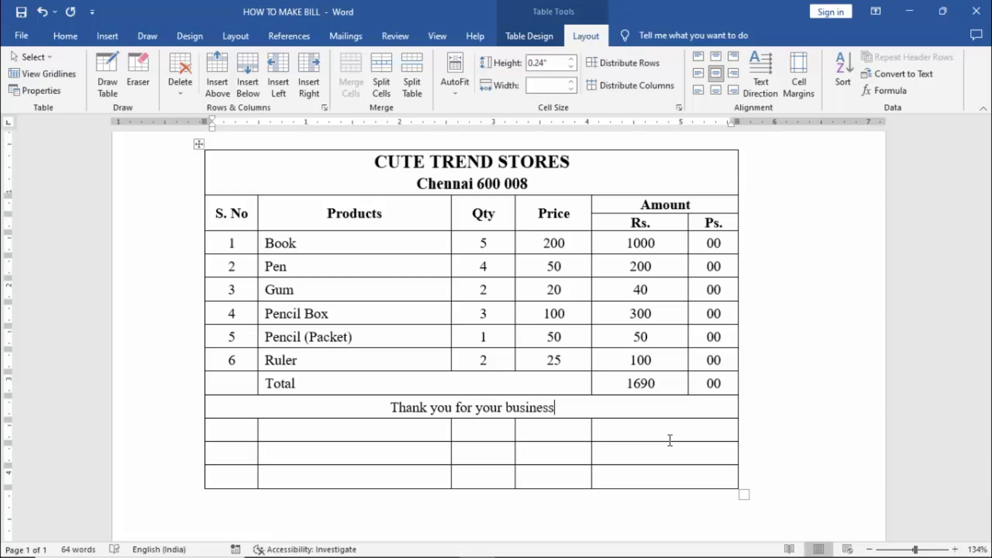
pyautogui.write('. Vis')
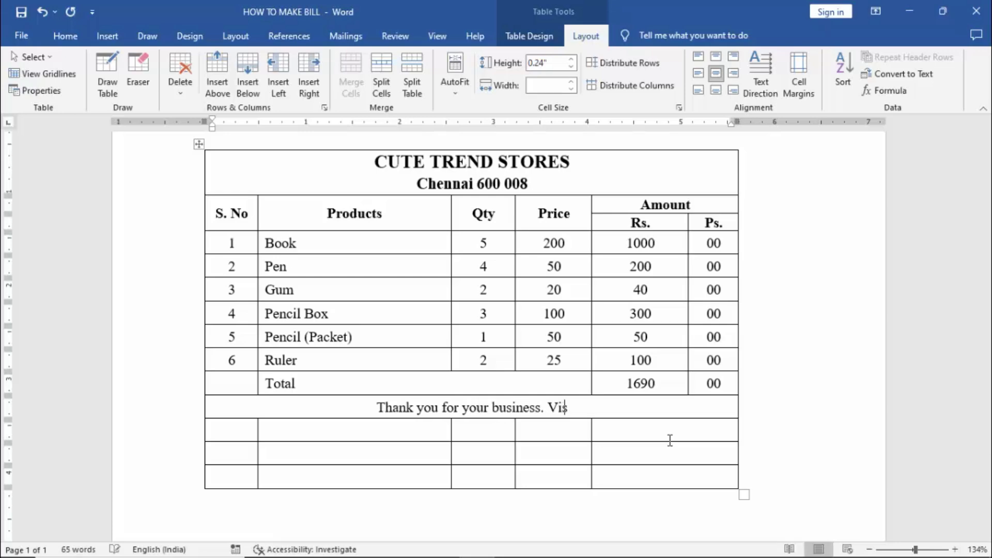
pyautogui.write('it ')
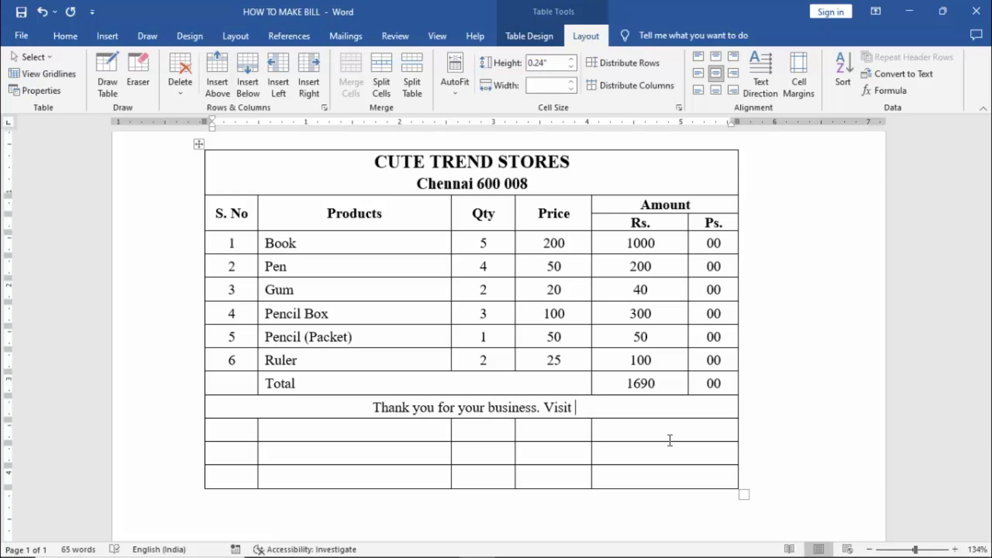
pyautogui.write('again')
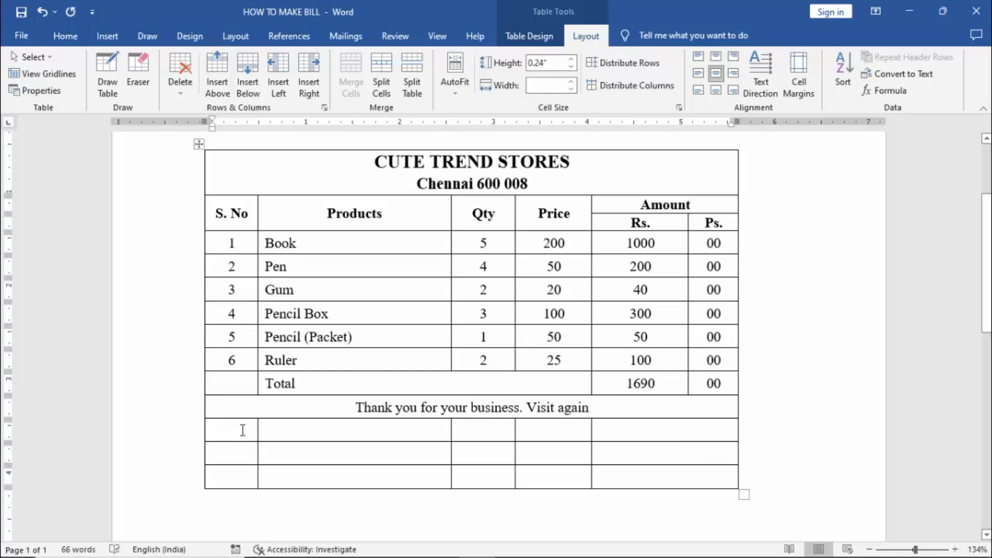
# Step: Delete the three empty rows beneath the footer using Delete Cells with Delete entire row
pyautogui.moveTo(242, 430); pyautogui.dragTo(613, 473)
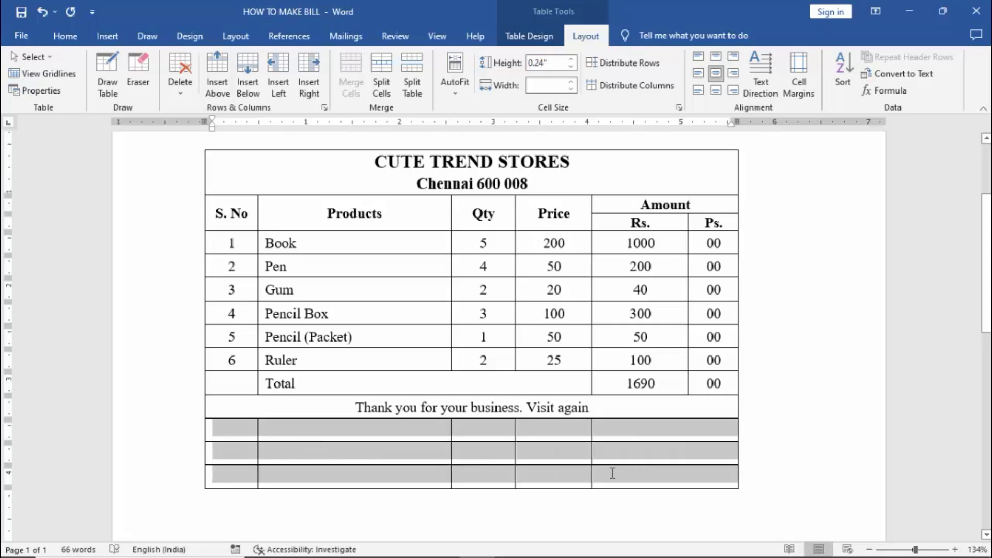
pyautogui.click(182, 94)
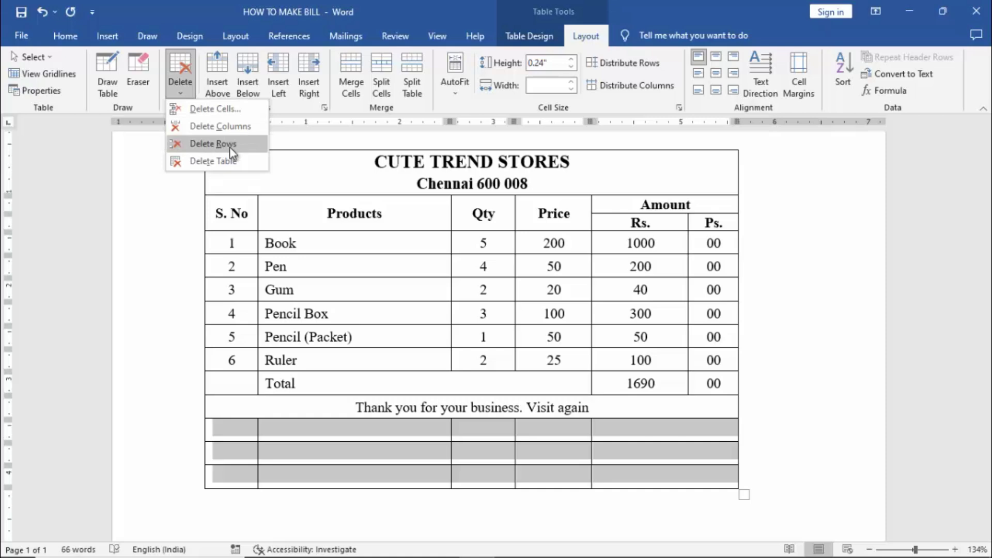
pyautogui.click(499, 452)
pyautogui.rightClick(499, 452)
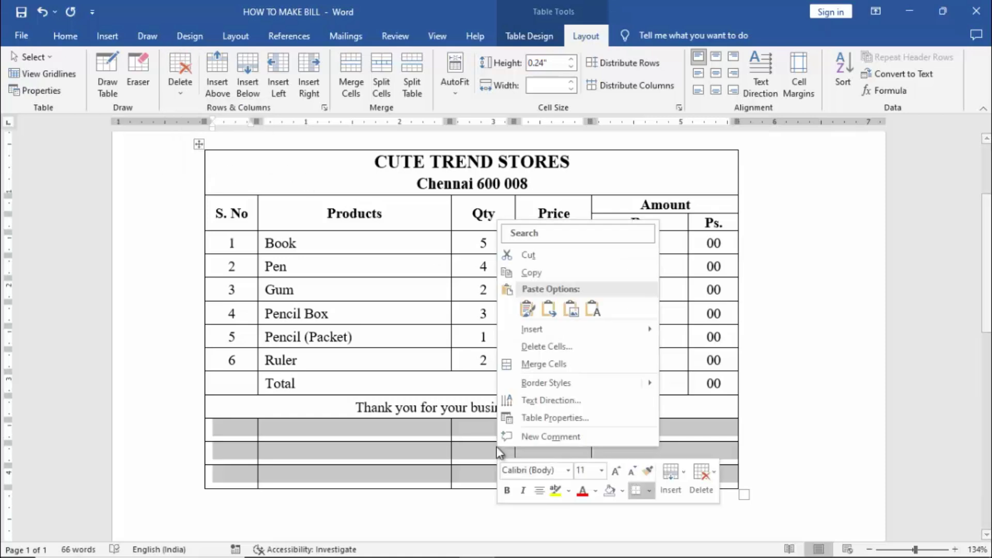
pyautogui.click(555, 347)
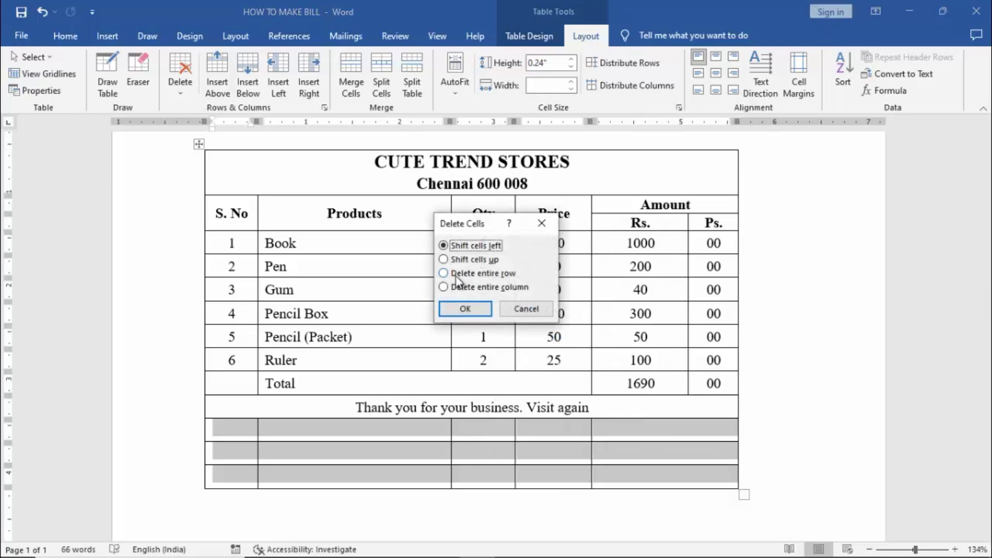
pyautogui.click(459, 279)
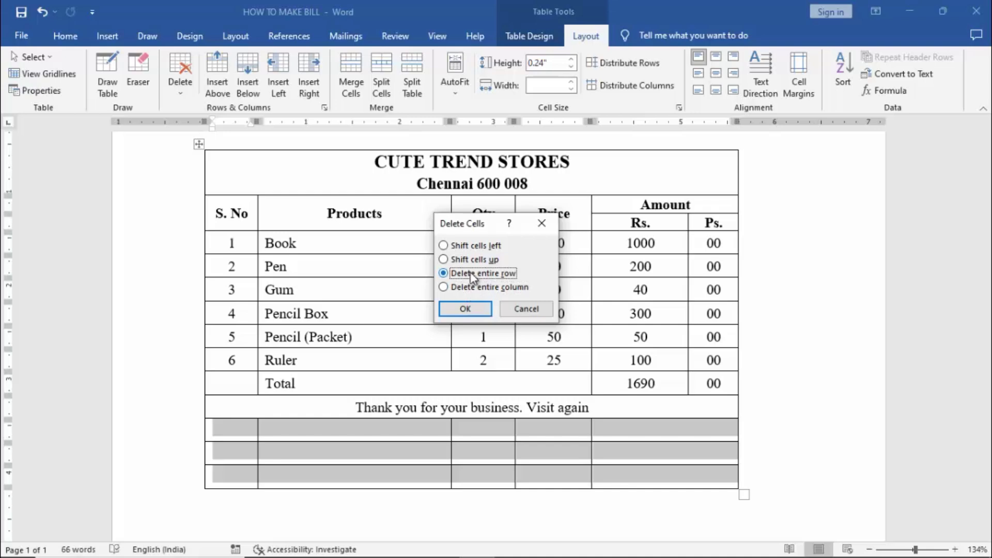
pyautogui.click(466, 309)
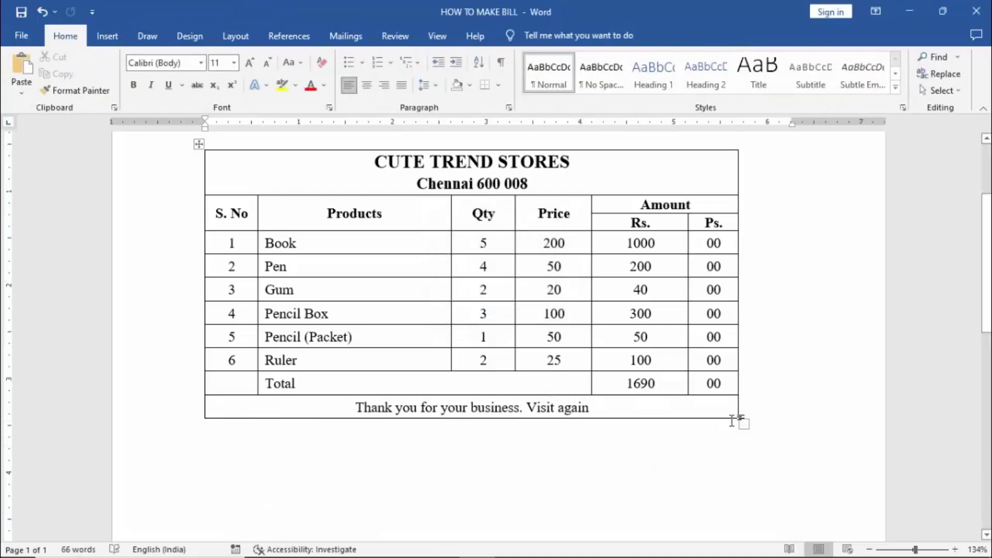
# Step: Drag the bill table's corner to make its rows taller, undoing the extra second enlargement
pyautogui.moveTo(744, 423); pyautogui.dragTo(748, 478)
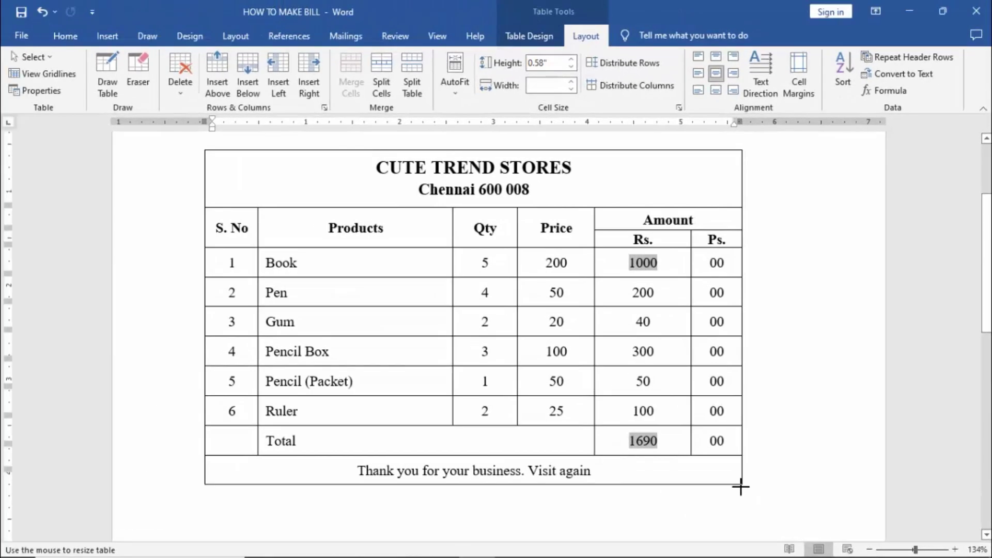
pyautogui.moveTo(741, 494); pyautogui.dragTo(750, 505)
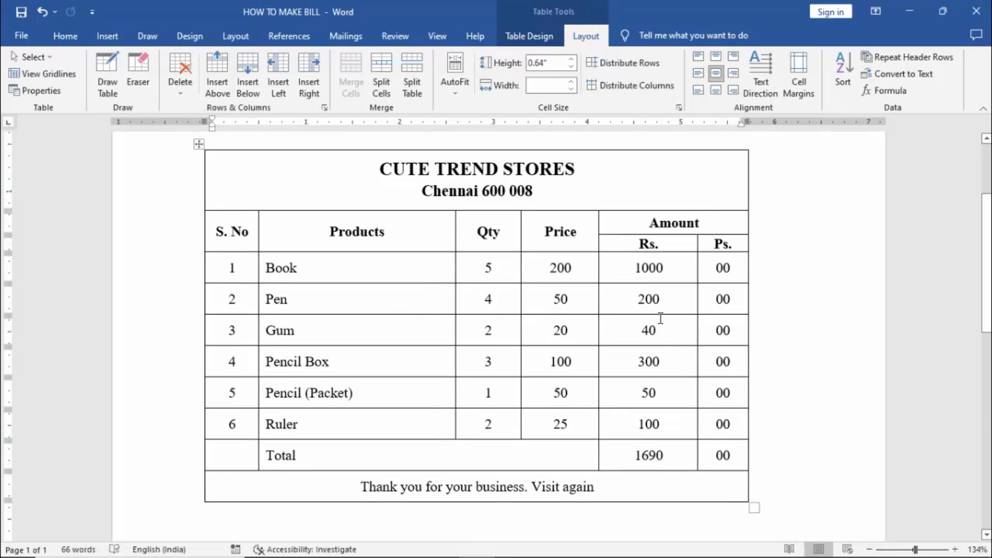
pyautogui.scroll(-1, 660, 318)
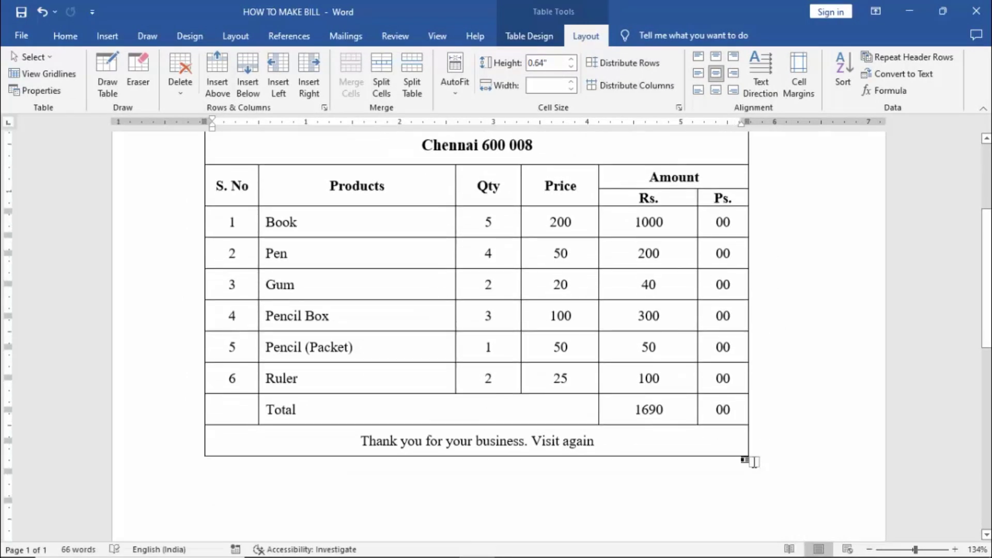
pyautogui.scroll(1, 754, 467)
pyautogui.hotkey('ctrl', 'z')
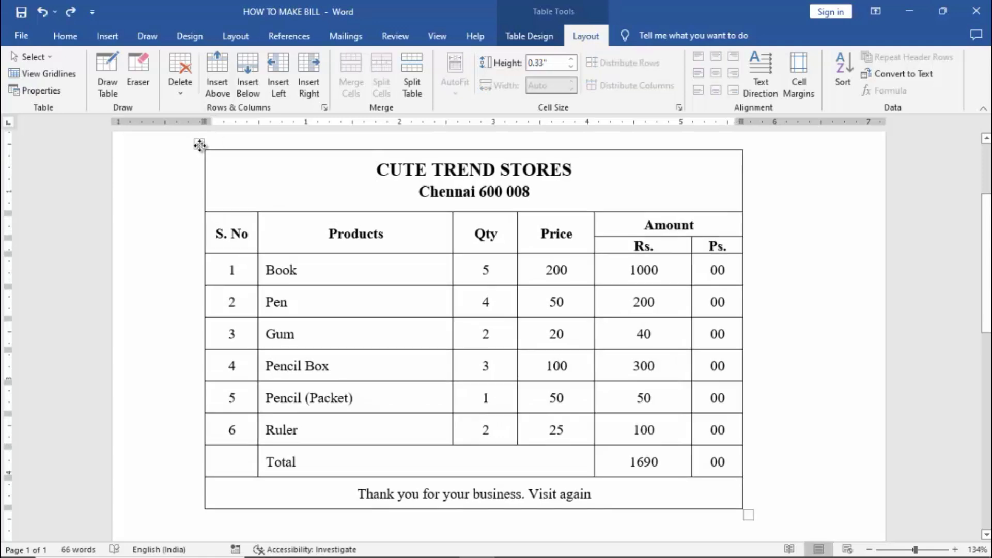
# Step: Apply the Table Grid style to the whole bill table
pyautogui.click(199, 145)
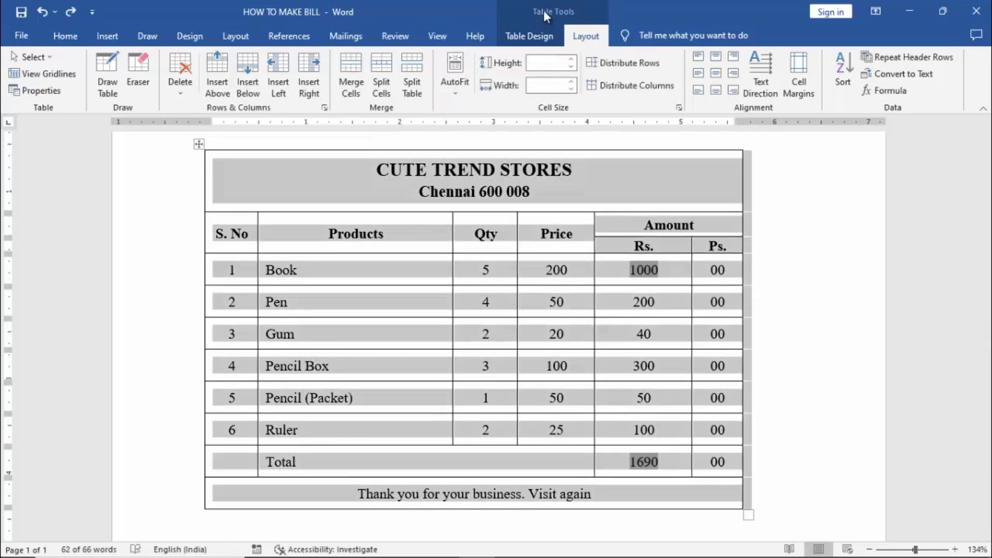
pyautogui.click(527, 38)
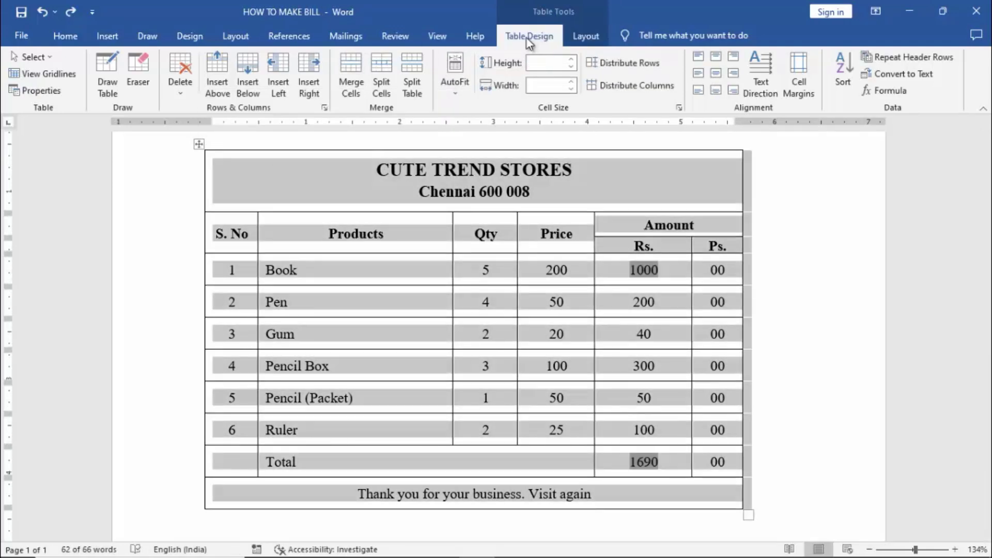
pyautogui.click(552, 89)
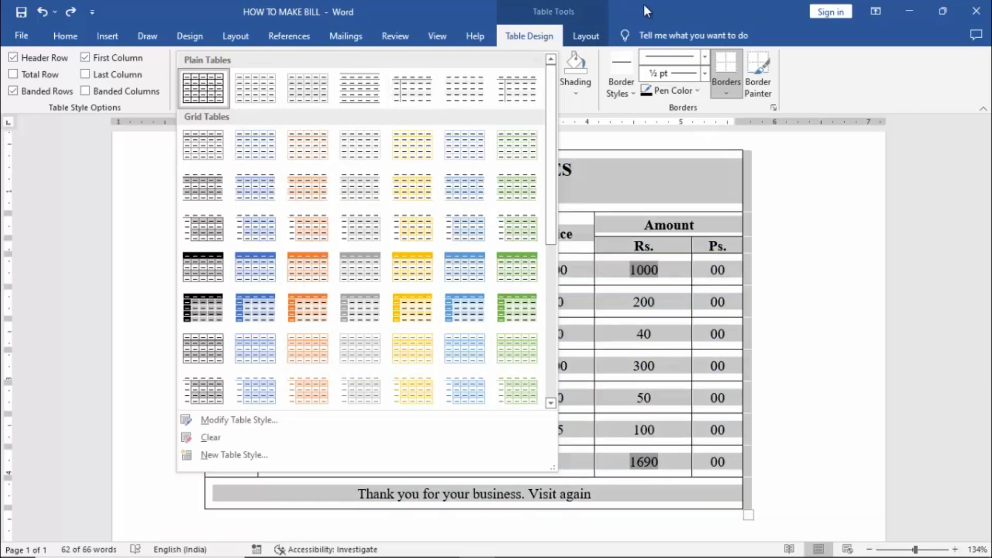
pyautogui.click(467, 109)
pyautogui.click(581, 94)
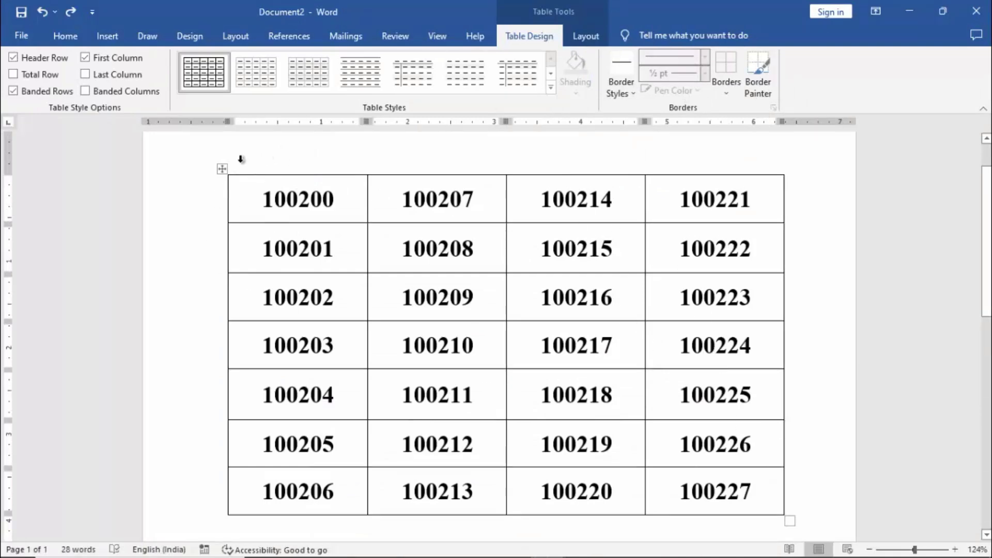
# Step: Apply a double-line 2¼ pt border to all cells of the 100200–100227 table
pyautogui.click(223, 168)
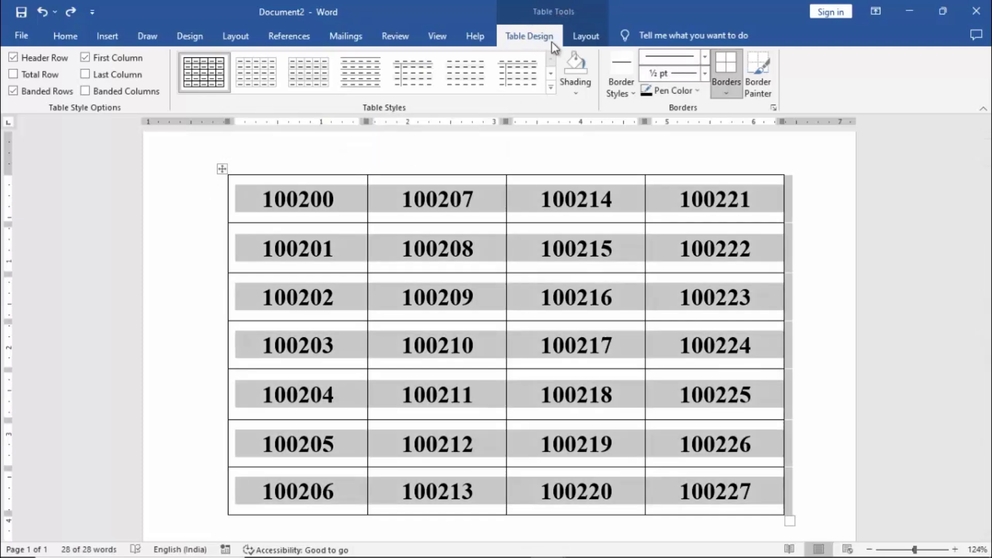
pyautogui.click(705, 58)
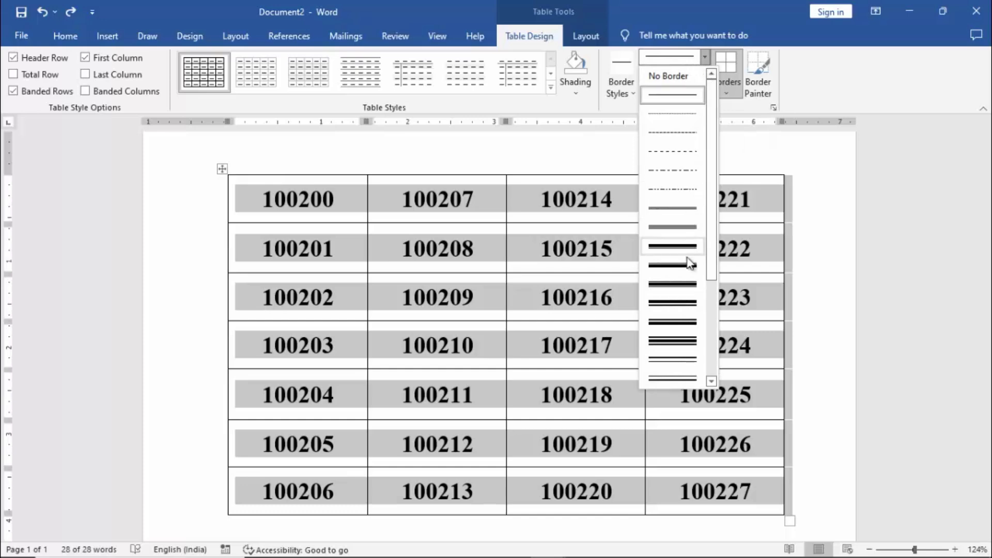
pyautogui.click(666, 210)
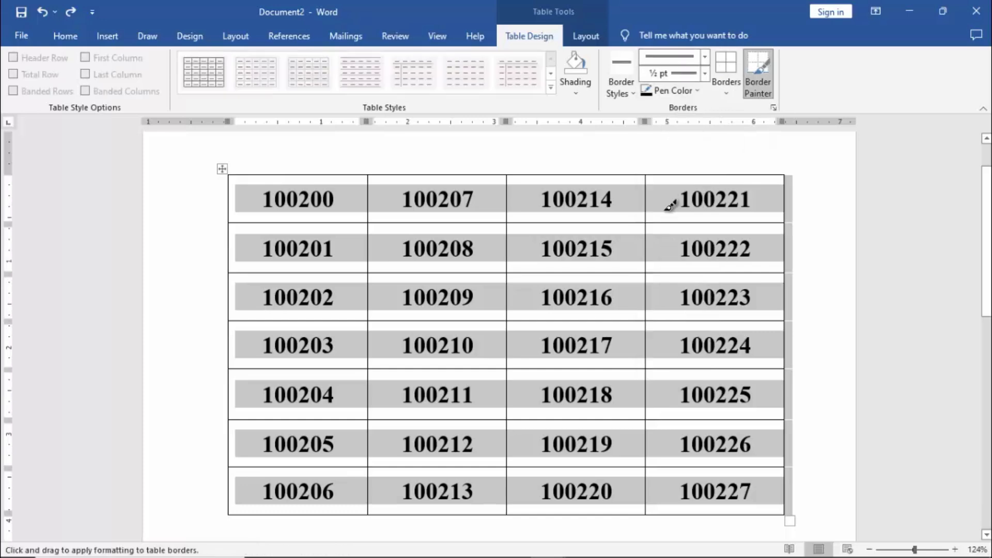
pyautogui.click(705, 73)
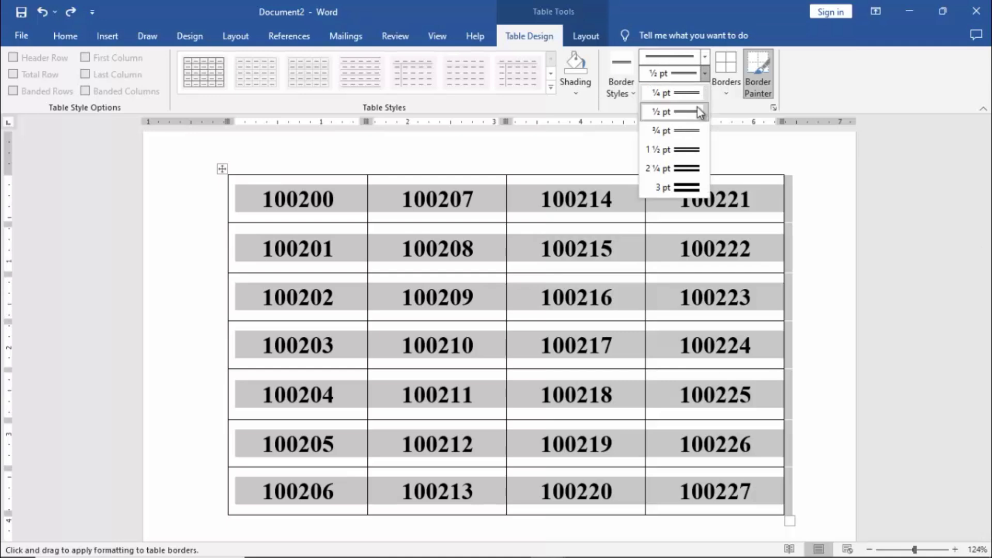
pyautogui.click(686, 171)
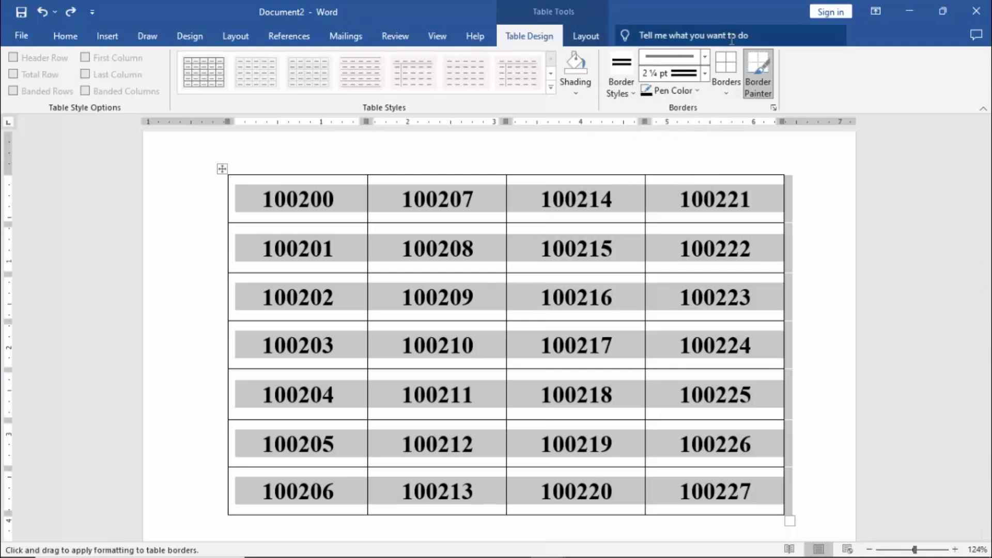
pyautogui.click(727, 97)
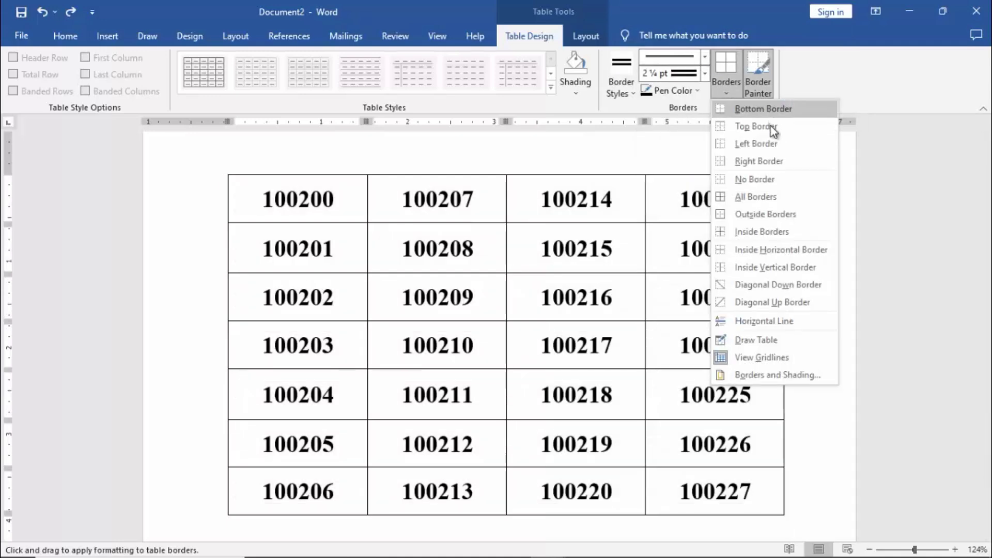
pyautogui.click(758, 197)
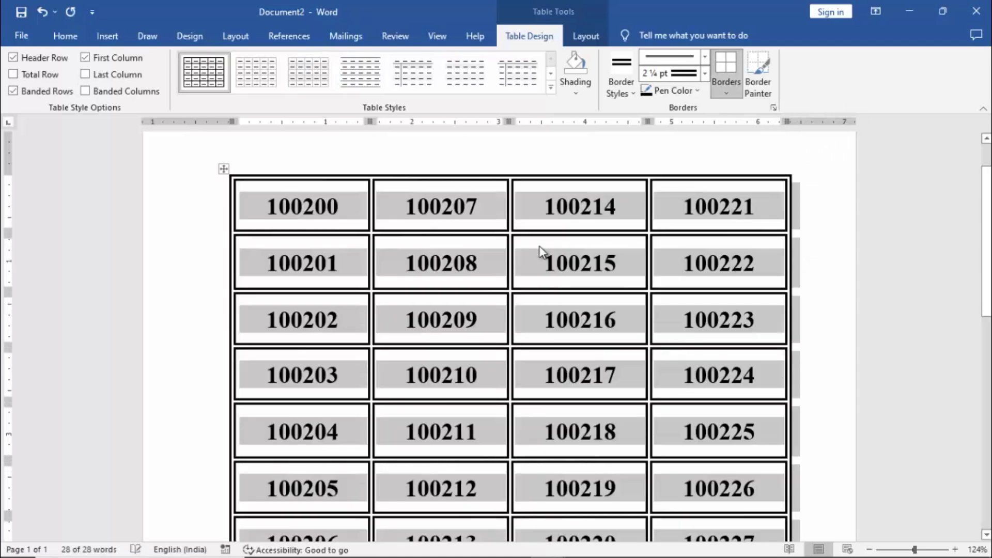
pyautogui.click(495, 224)
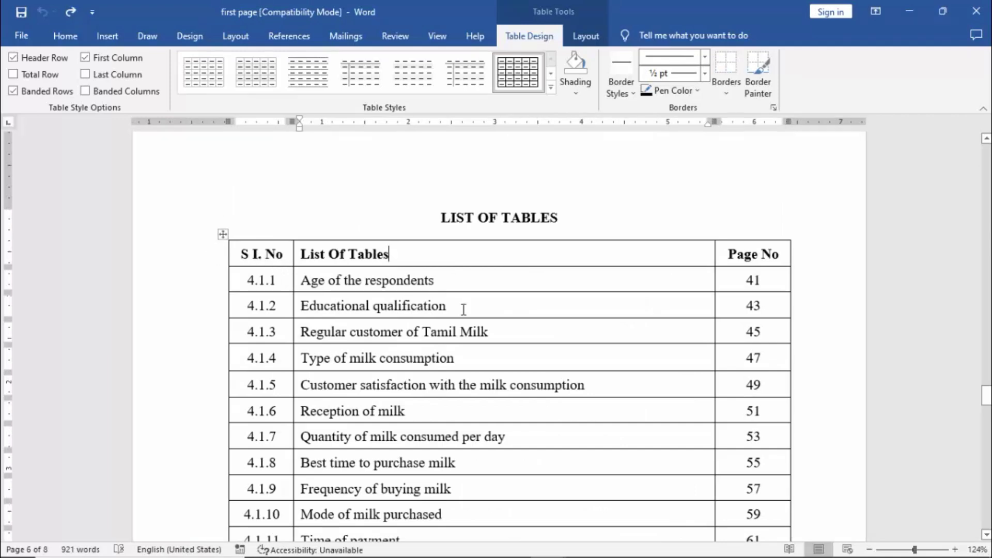
pyautogui.click(224, 235)
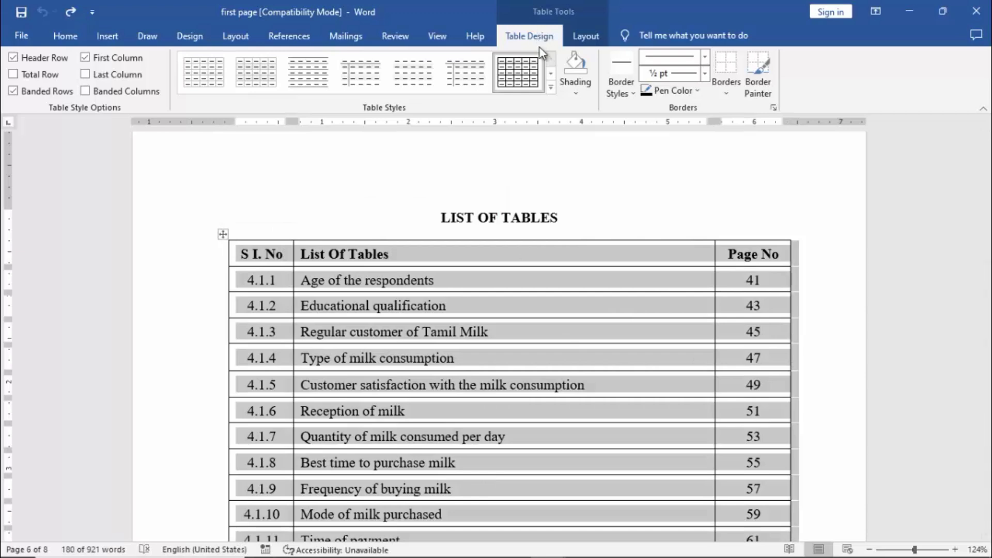
pyautogui.click(727, 95)
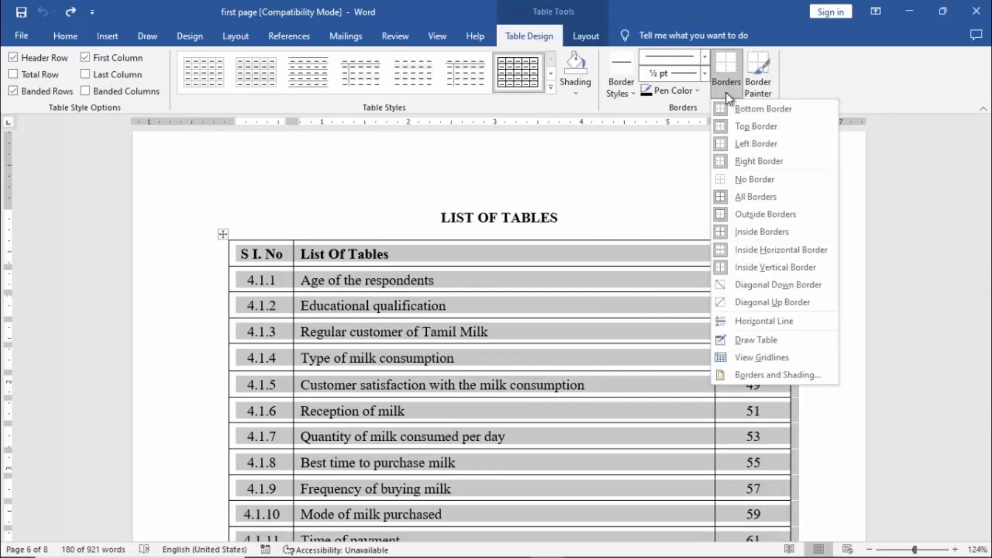
pyautogui.click(753, 181)
pyautogui.hotkey('ctrl', 'y')
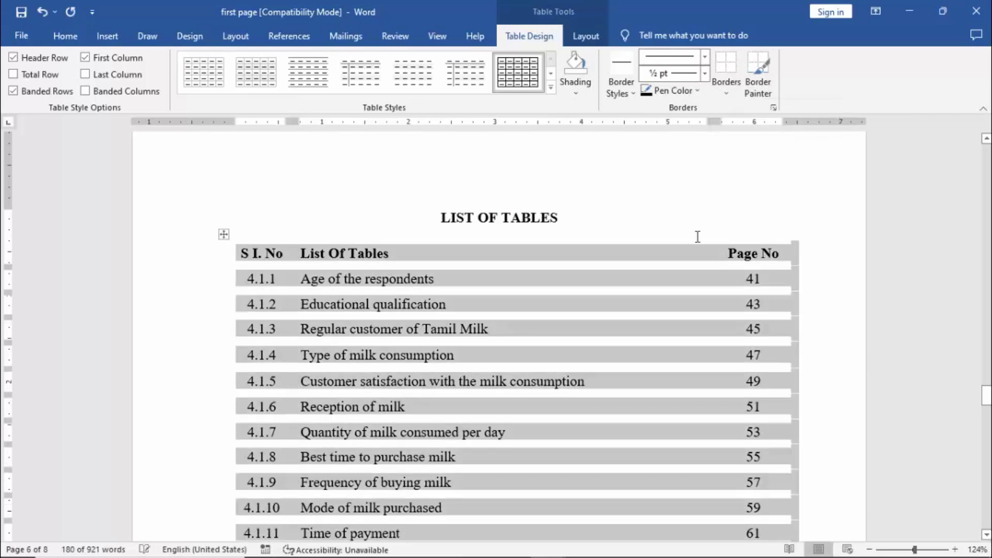
pyautogui.click(596, 302)
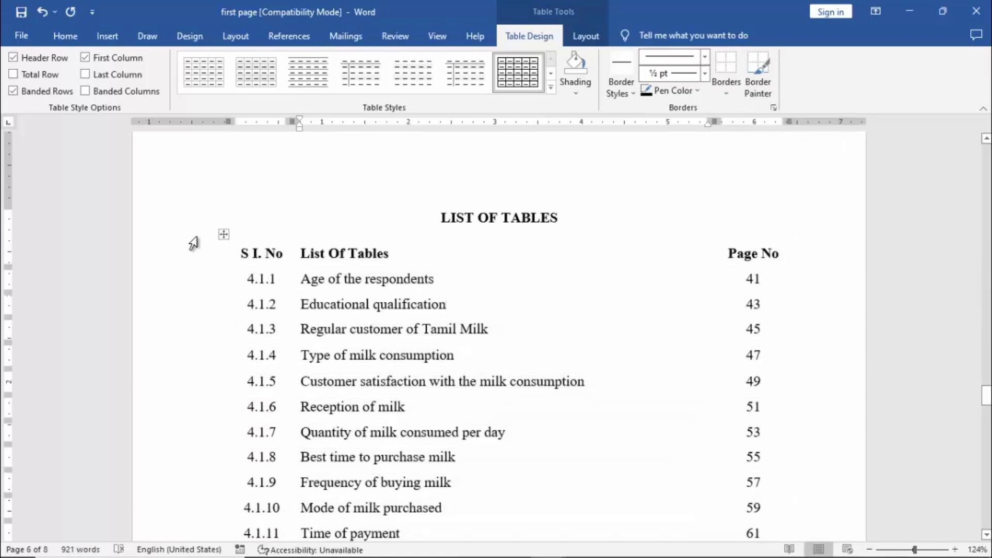
pyautogui.click(224, 235)
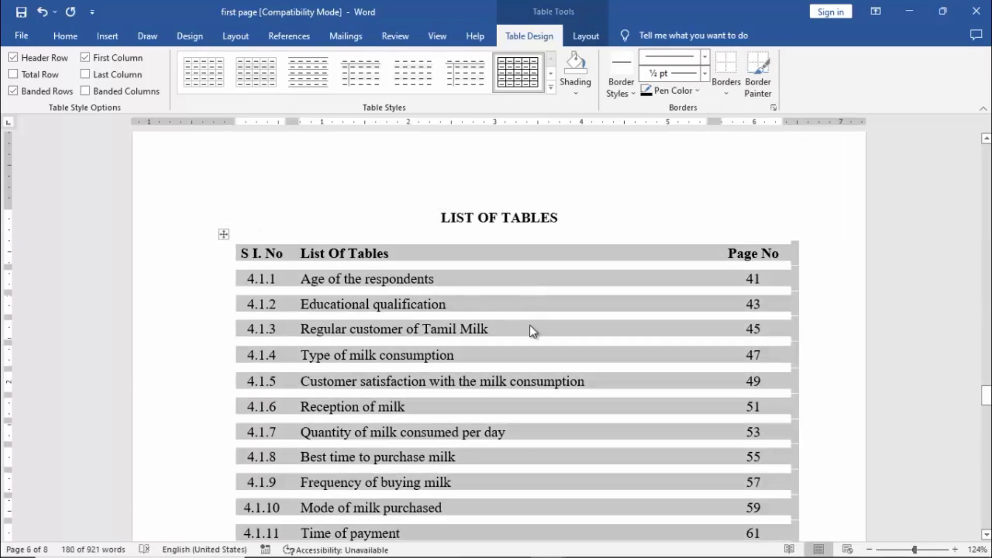
pyautogui.click(666, 286)
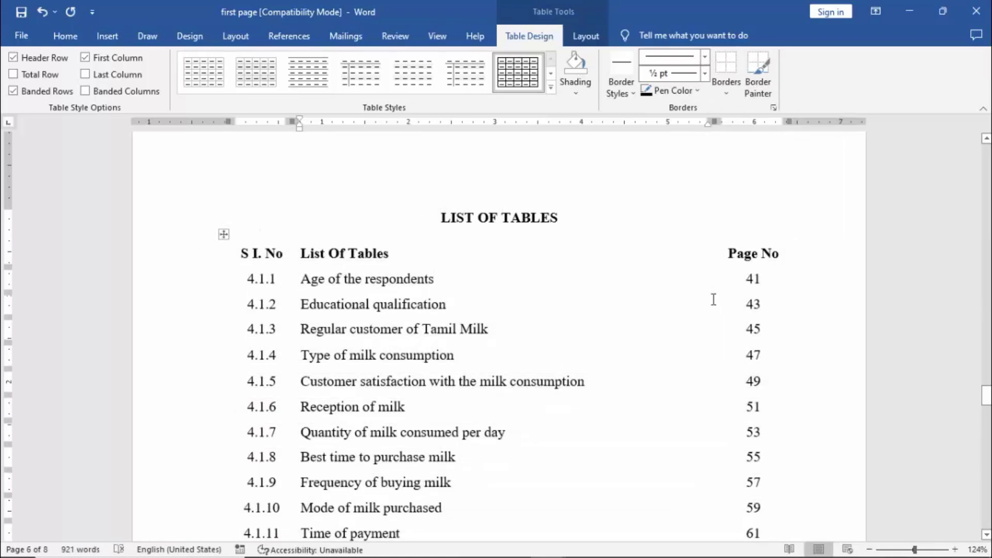
pyautogui.moveTo(715, 301); pyautogui.dragTo(687, 304)
pyautogui.hotkey('ctrl', 'z')
pyautogui.hotkey('ctrl', 'z')
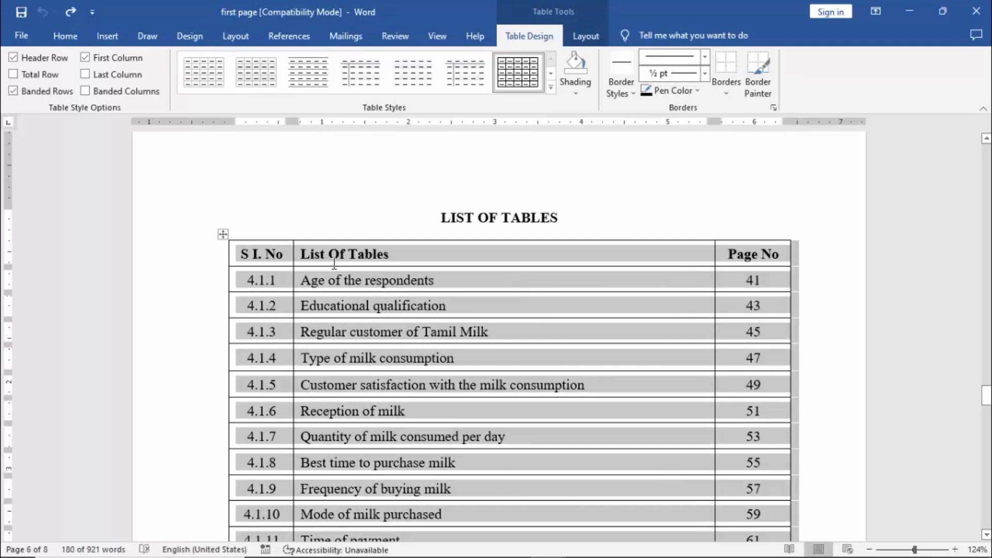
# Step: Convert the LIST OF TABLES table to plain text separated by tabs
pyautogui.click(584, 36)
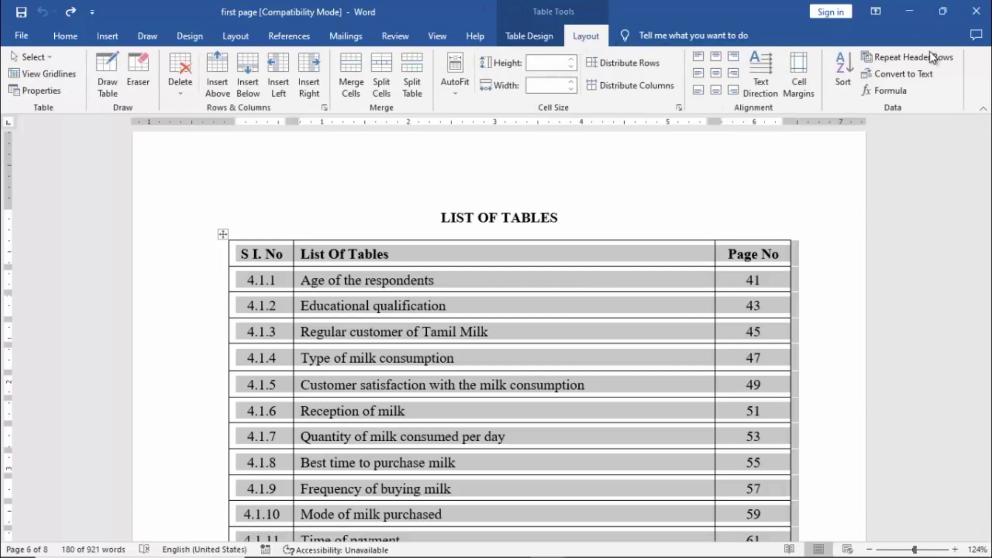
pyautogui.click(905, 73)
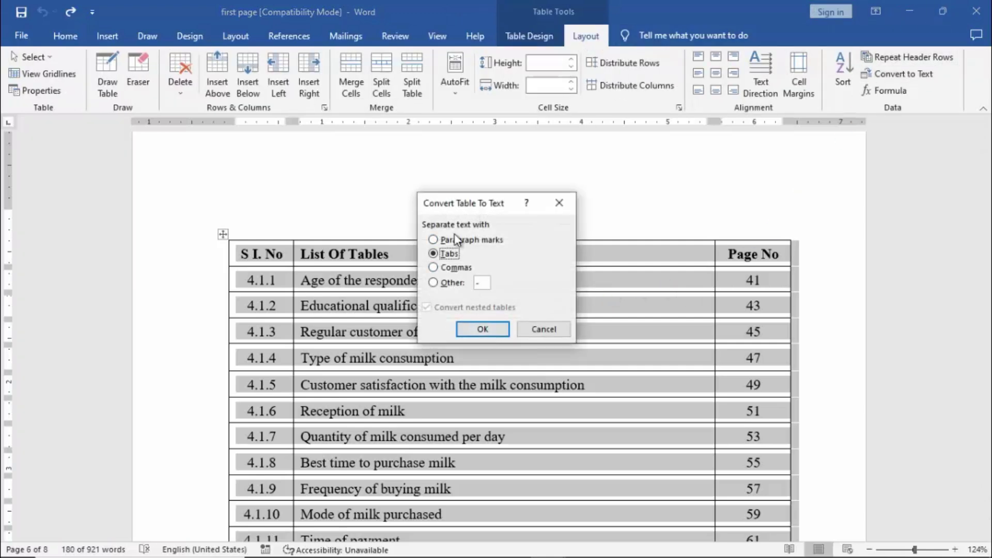
pyautogui.click(482, 330)
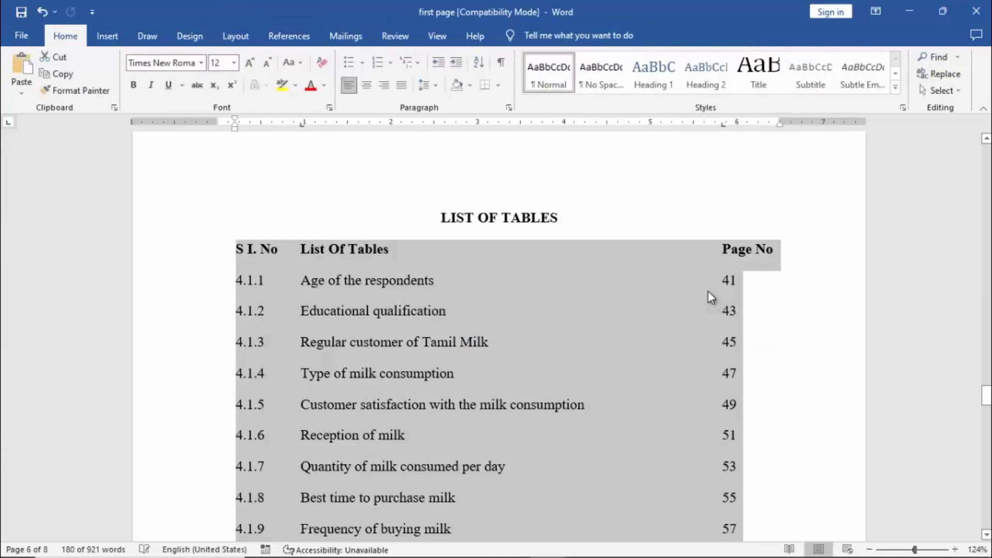
pyautogui.click(593, 263)
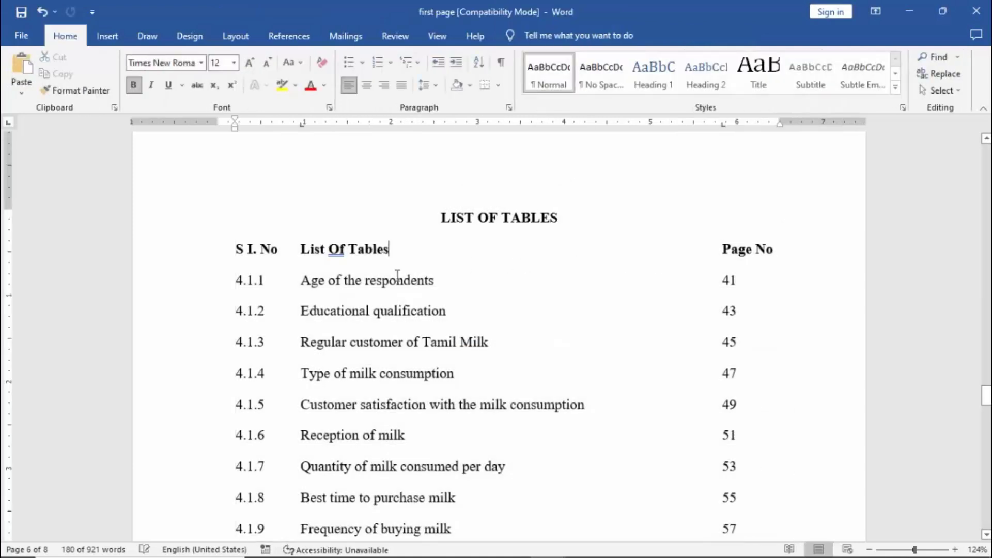
pyautogui.scroll(-2, 597, 292)
pyautogui.scroll(2, 595, 289)
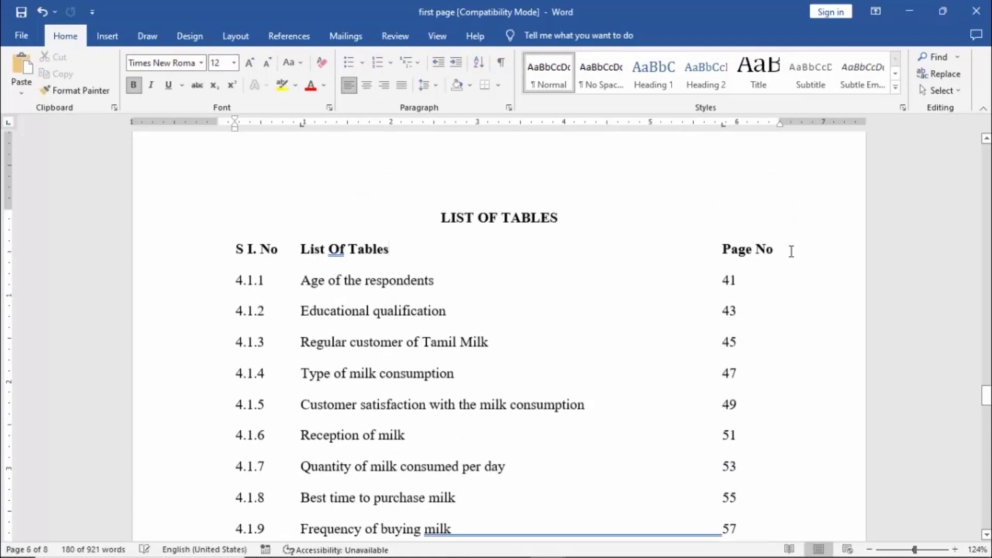